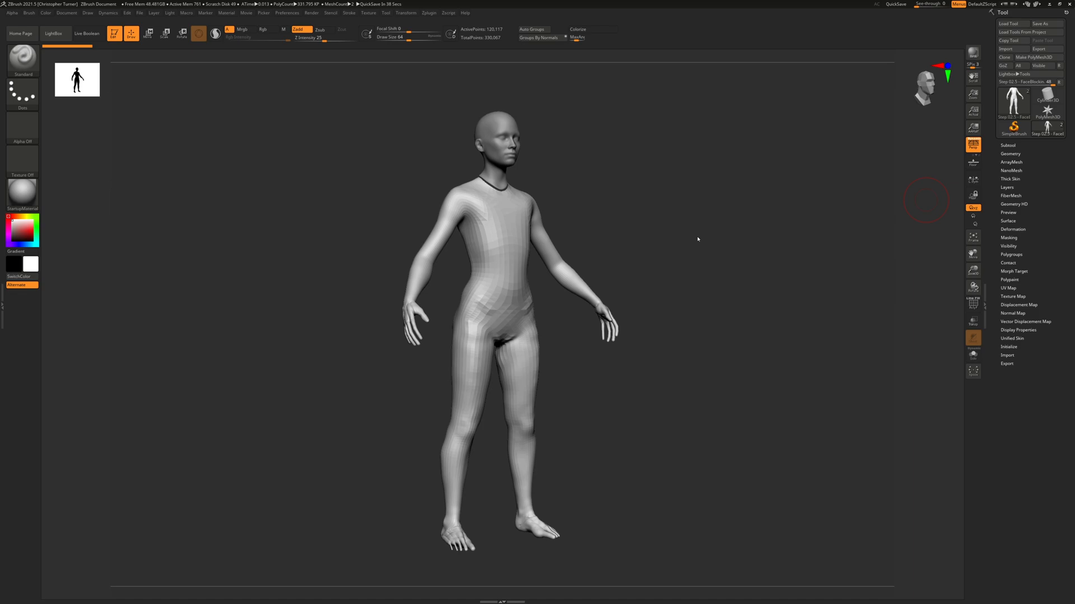
- Show the subtool list, turn on the polyframe display and make the head subtool active
{"action": "left_click", "coordinate": [1008, 145]}
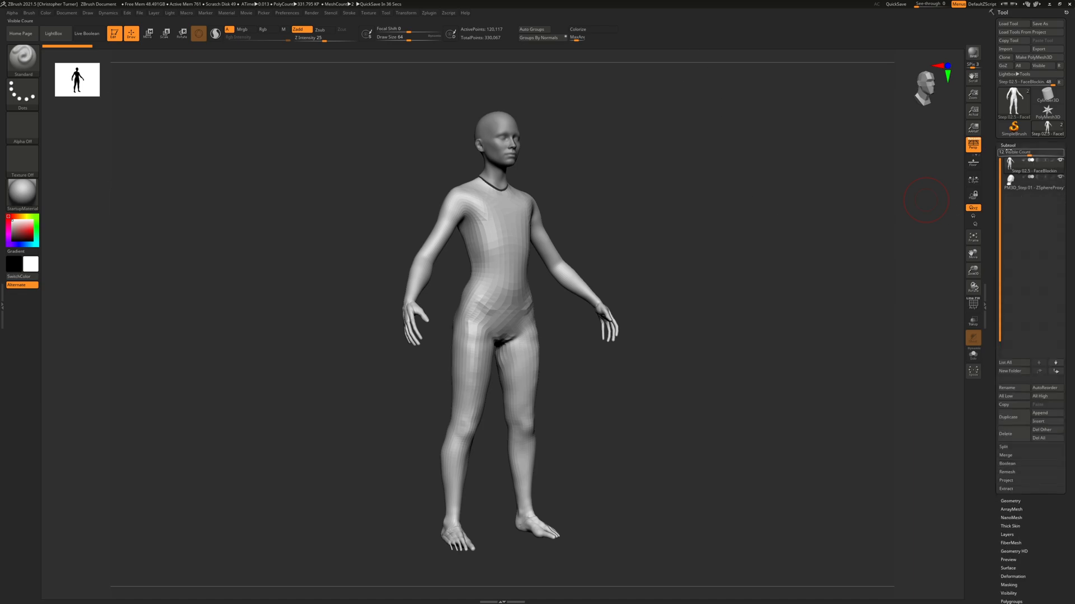
{"action": "left_click_drag", "start_coordinate": [705, 168], "coordinate": [529, 233], "text": "shift"}
{"action": "key", "text": "shift+f"}
{"action": "left_click", "coordinate": [529, 232], "text": "alt"}
{"action": "left_click_drag", "start_coordinate": [597, 230], "coordinate": [652, 292]}
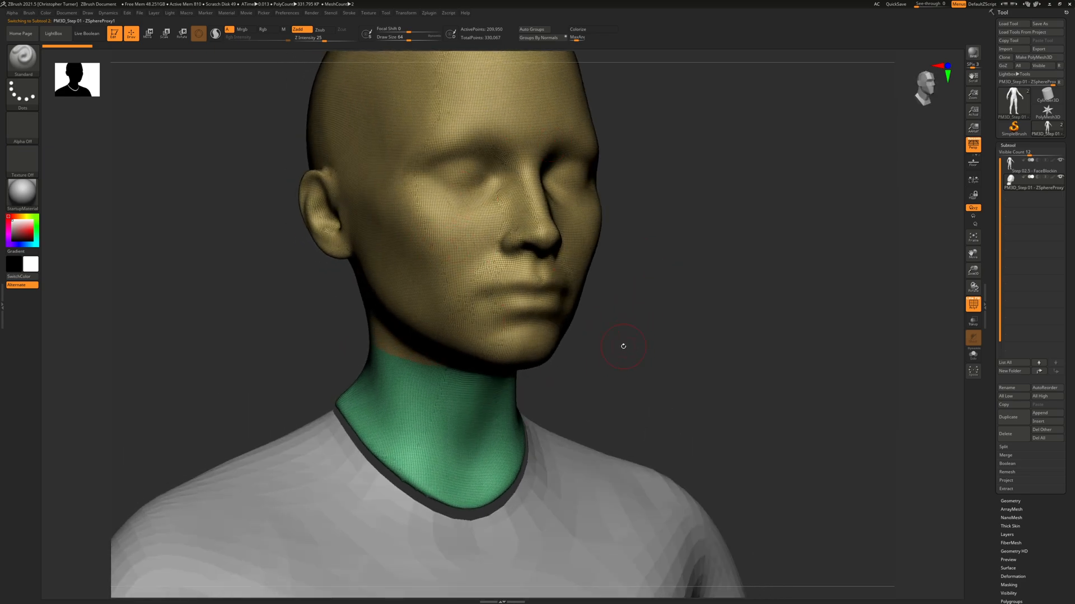
- Switch to the body subtool and examine its polygroups on the torso, arms, hands, legs and feet
{"action": "left_click_drag", "start_coordinate": [717, 367], "coordinate": [711, 67], "text": "alt"}
{"action": "left_click", "coordinate": [573, 271], "text": "alt"}
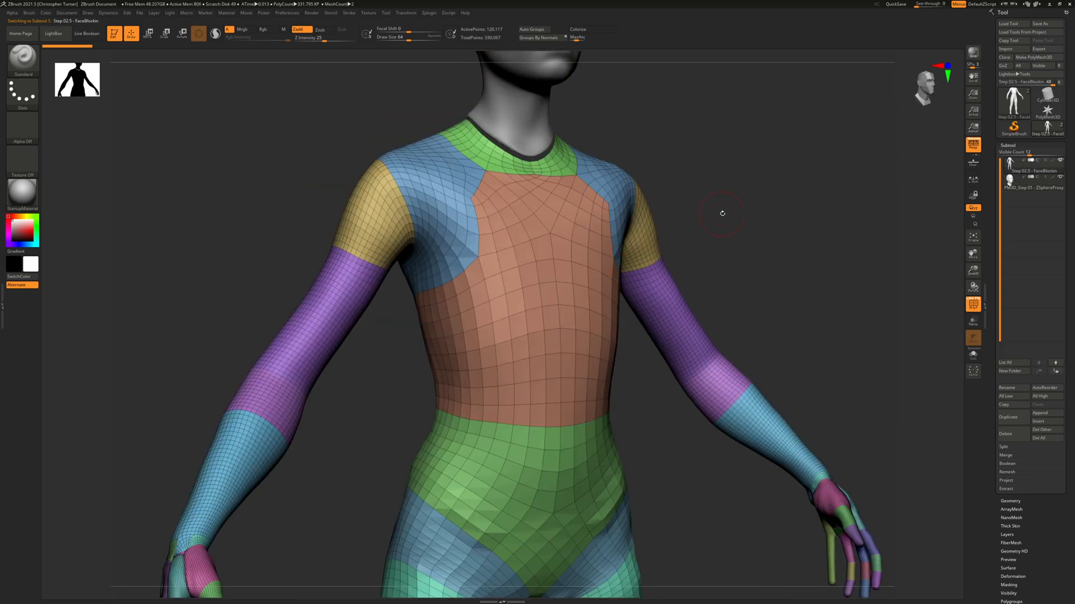
{"action": "left_click_drag", "start_coordinate": [795, 226], "coordinate": [706, 232]}
{"action": "left_click_drag", "start_coordinate": [830, 240], "coordinate": [782, 207], "text": "alt"}
{"action": "left_click_drag", "start_coordinate": [837, 324], "coordinate": [719, 229], "text": "alt"}
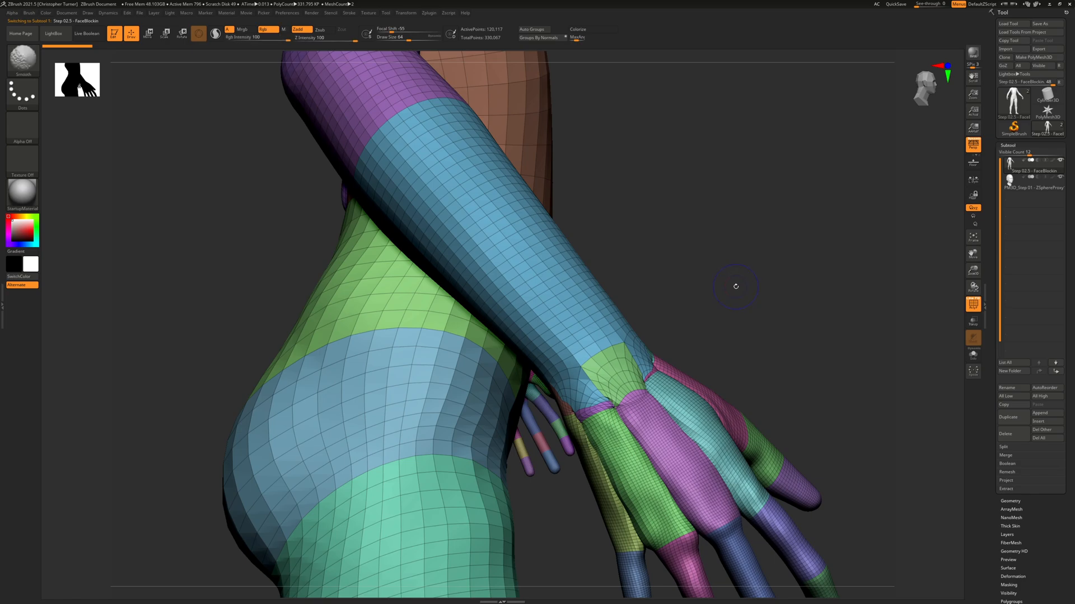
{"action": "key", "text": "f"}
{"action": "left_click_drag", "start_coordinate": [774, 252], "coordinate": [745, 259], "text": "shift"}
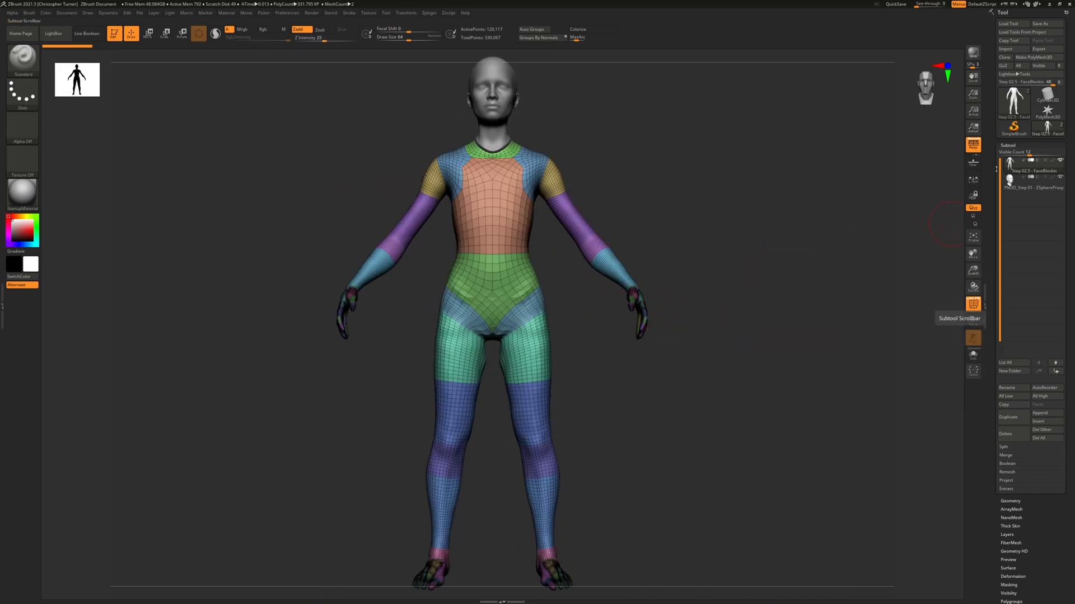
{"action": "left_click_drag", "start_coordinate": [677, 315], "coordinate": [784, 316]}
{"action": "left_click_drag", "start_coordinate": [714, 296], "coordinate": [782, 129], "text": "alt"}
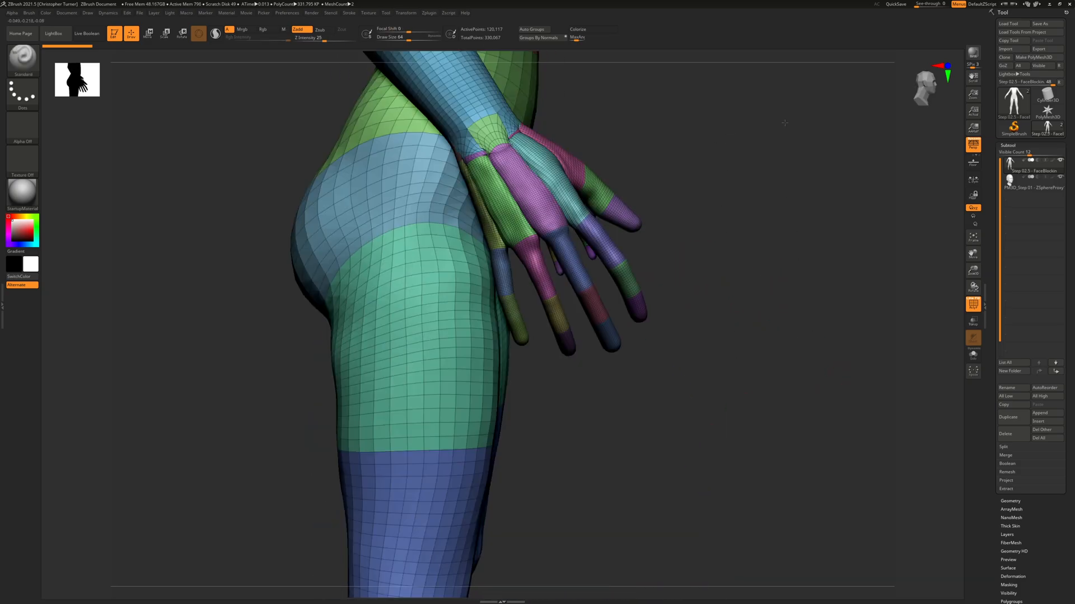
{"action": "left_click_drag", "start_coordinate": [755, 390], "coordinate": [751, 52], "text": "alt"}
{"action": "left_click_drag", "start_coordinate": [673, 448], "coordinate": [716, 112], "text": "alt"}
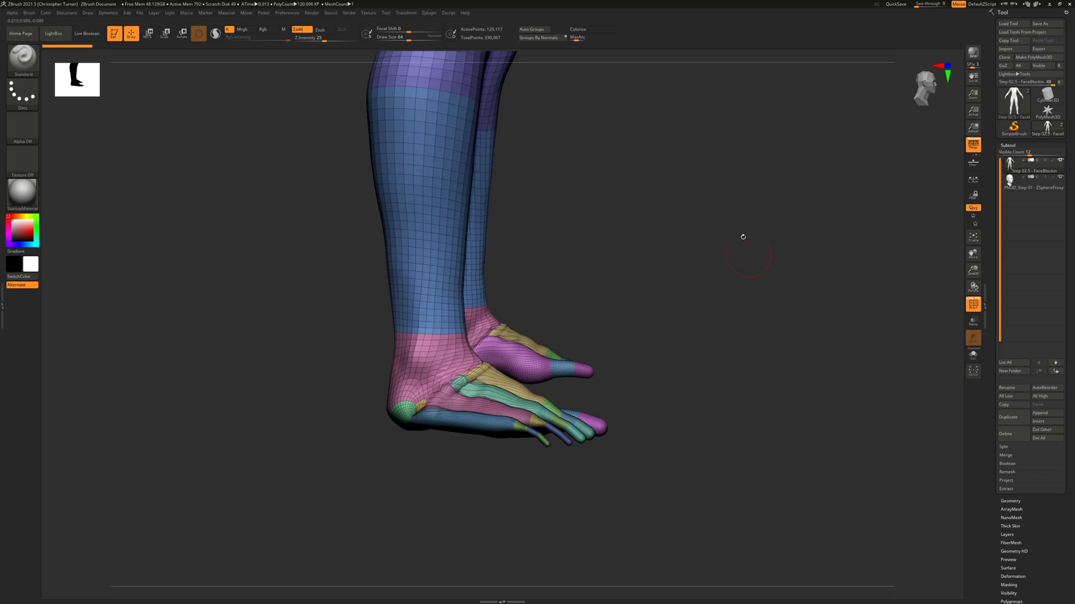
{"action": "left_click_drag", "start_coordinate": [703, 238], "coordinate": [670, 396]}
{"action": "left_click_drag", "start_coordinate": [602, 243], "coordinate": [717, 347], "text": "alt"}
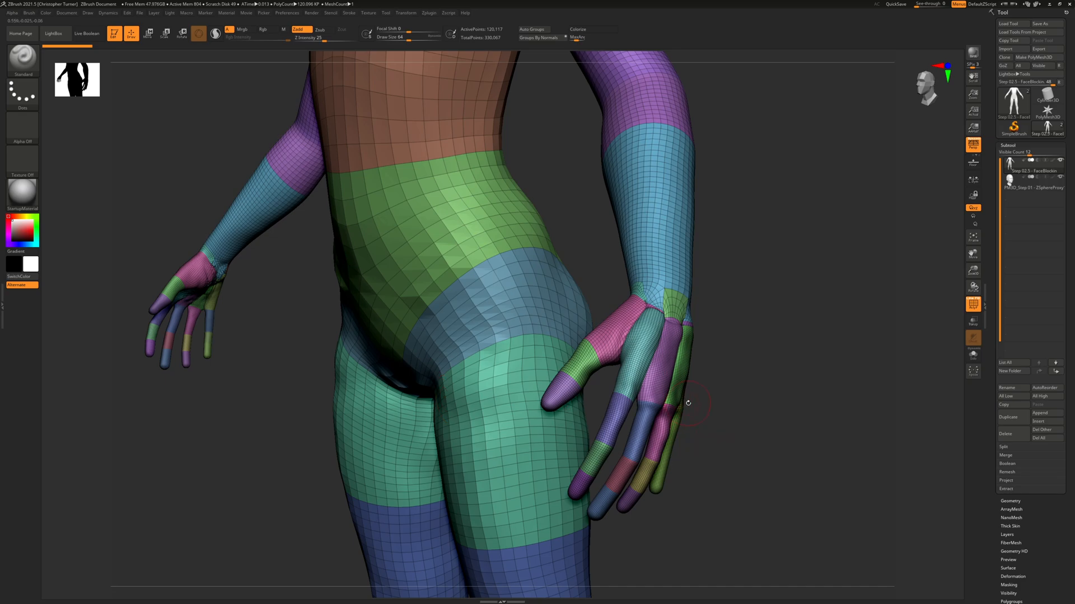
{"action": "mouse_move", "coordinate": [771, 376]}
{"action": "left_mouse_down"}
{"action": "mouse_move", "coordinate": [736, 379]}
{"action": "mouse_move", "coordinate": [776, 375]}
{"action": "left_mouse_up"}
{"action": "left_click_drag", "start_coordinate": [791, 123], "coordinate": [841, 492], "text": "alt"}
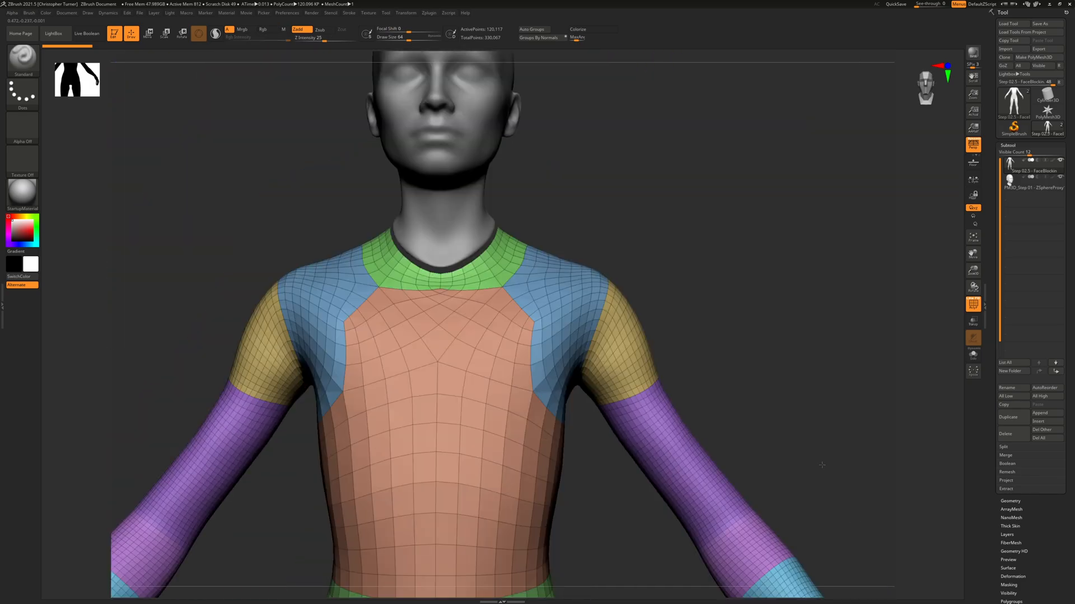
- Make the head subtool active again and open its Polygroups options
{"action": "left_click_drag", "start_coordinate": [709, 212], "coordinate": [775, 267], "text": "alt"}
{"action": "left_click", "coordinate": [550, 160], "text": "alt"}
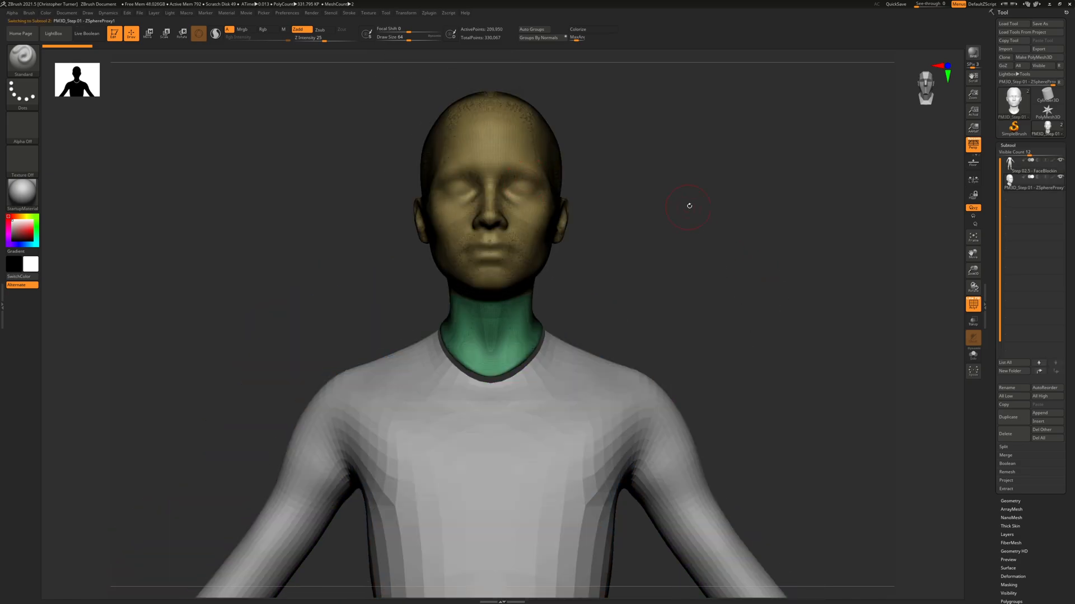
{"action": "left_click_drag", "start_coordinate": [689, 205], "coordinate": [713, 213]}
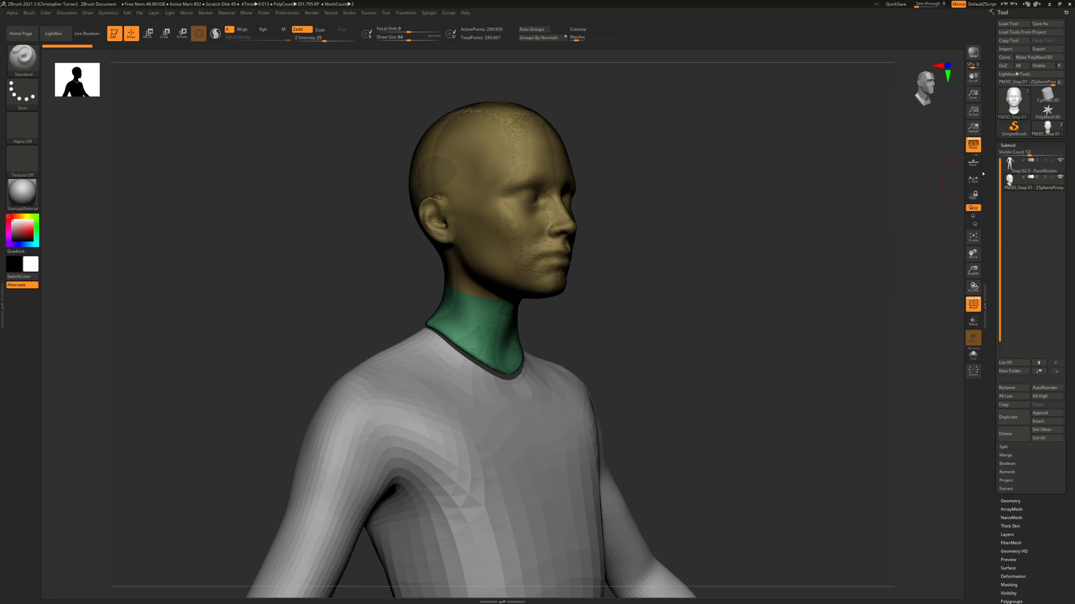
{"action": "left_click", "coordinate": [1007, 145]}
{"action": "left_click", "coordinate": [1017, 255]}
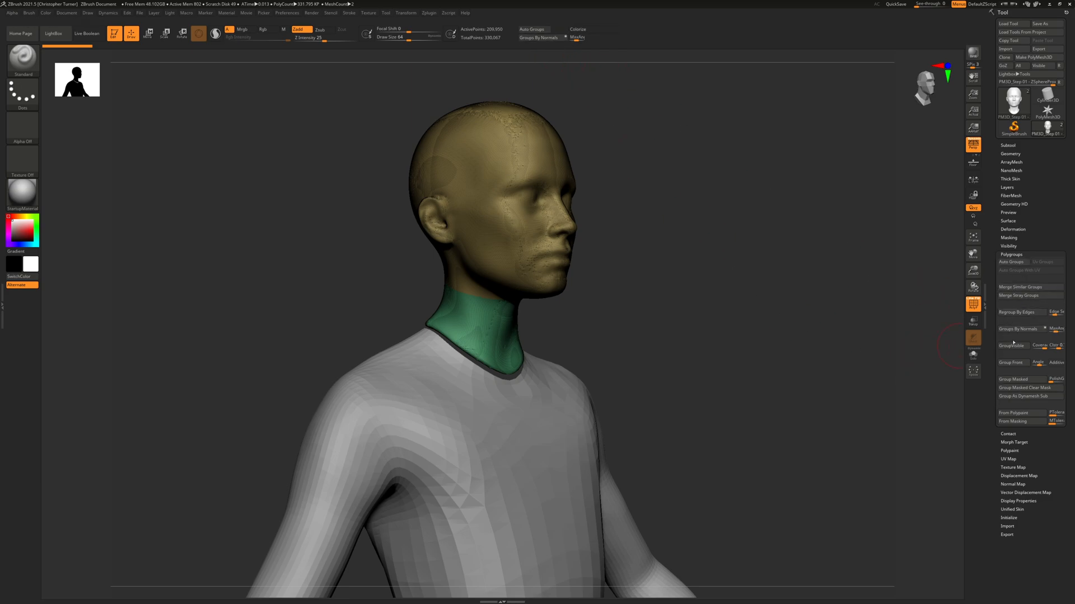
- Regroup the head and neck mesh with Auto Groups
{"action": "left_click_drag", "start_coordinate": [686, 330], "coordinate": [729, 347]}
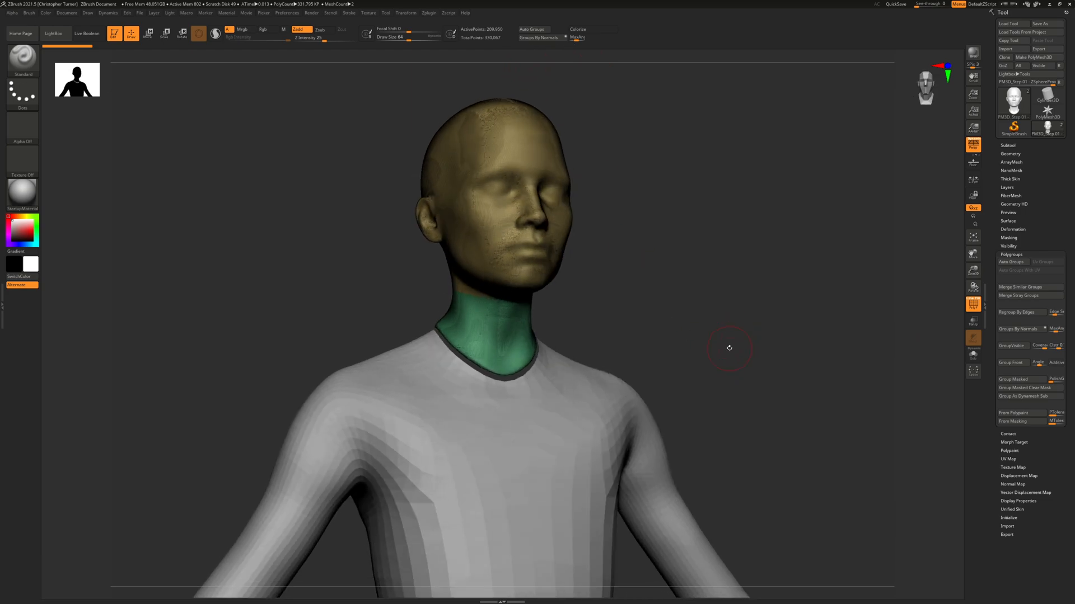
{"action": "mouse_move", "coordinate": [672, 303]}
{"action": "left_mouse_down"}
{"action": "mouse_move", "coordinate": [711, 305]}
{"action": "mouse_move", "coordinate": [698, 353]}
{"action": "mouse_move", "coordinate": [680, 311]}
{"action": "left_mouse_up"}
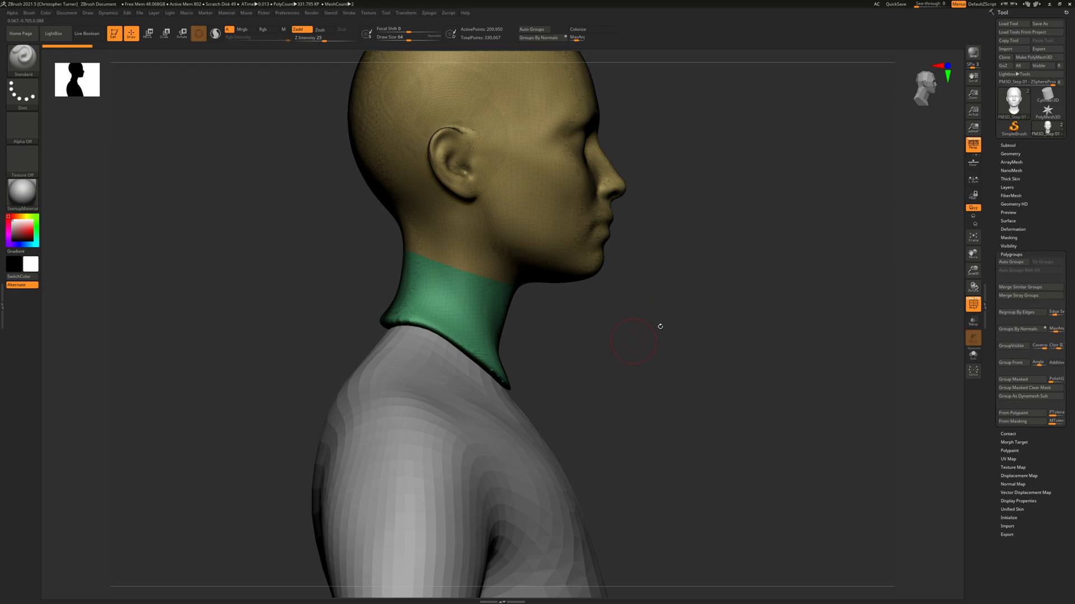
{"action": "mouse_move", "coordinate": [711, 244]}
{"action": "left_mouse_down"}
{"action": "mouse_move", "coordinate": [724, 304]}
{"action": "mouse_move", "coordinate": [746, 322]}
{"action": "mouse_move", "coordinate": [745, 312]}
{"action": "left_mouse_up"}
{"action": "left_click", "coordinate": [1010, 262]}
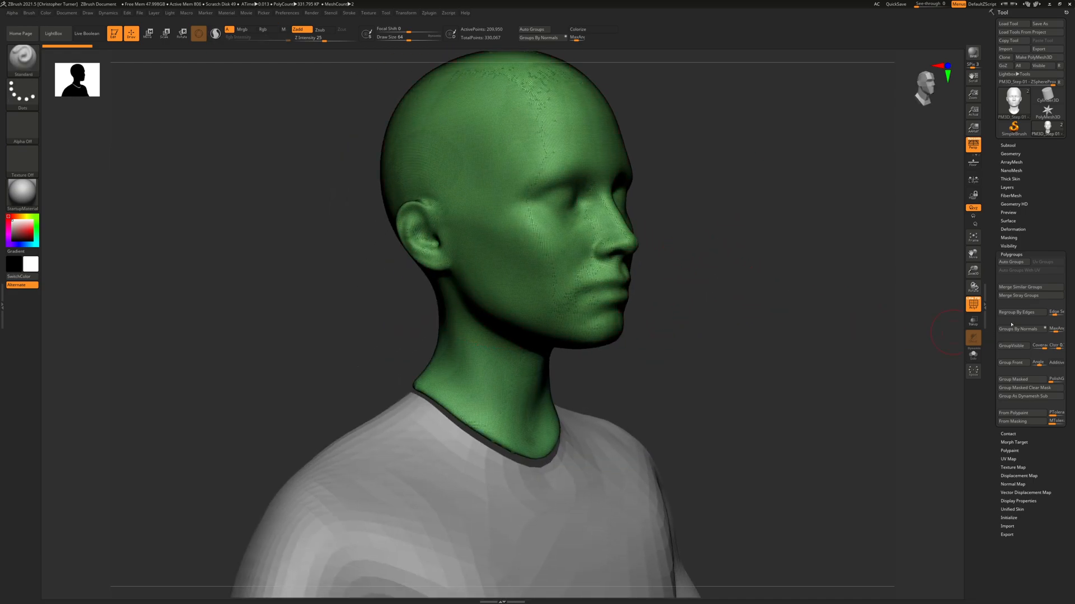
{"action": "left_click", "coordinate": [1010, 262]}
{"action": "left_click_drag", "start_coordinate": [859, 270], "coordinate": [679, 290]}
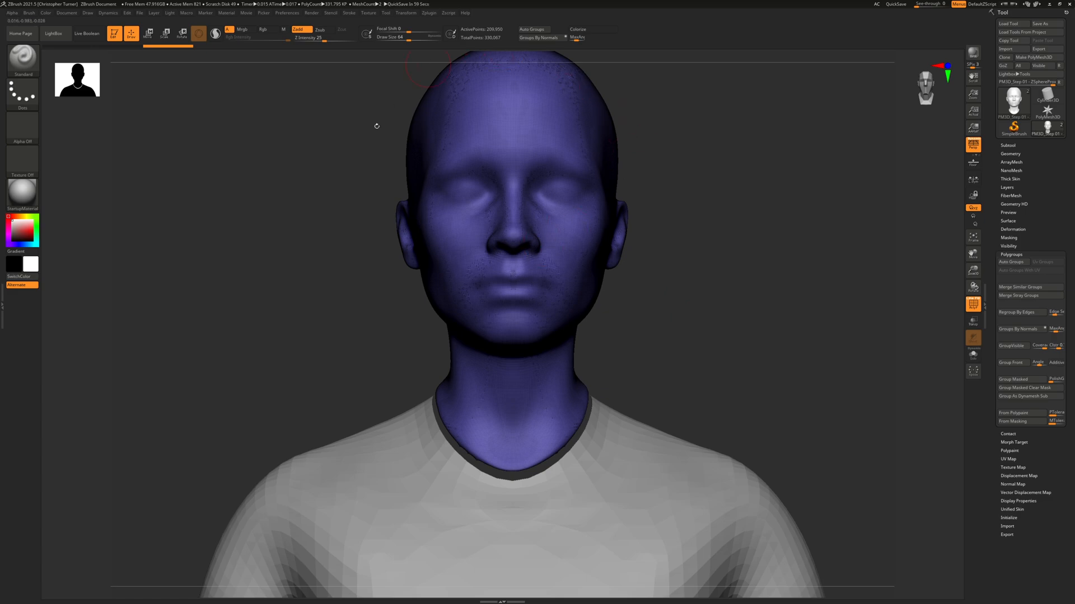
{"action": "left_click_drag", "start_coordinate": [723, 268], "coordinate": [740, 253]}
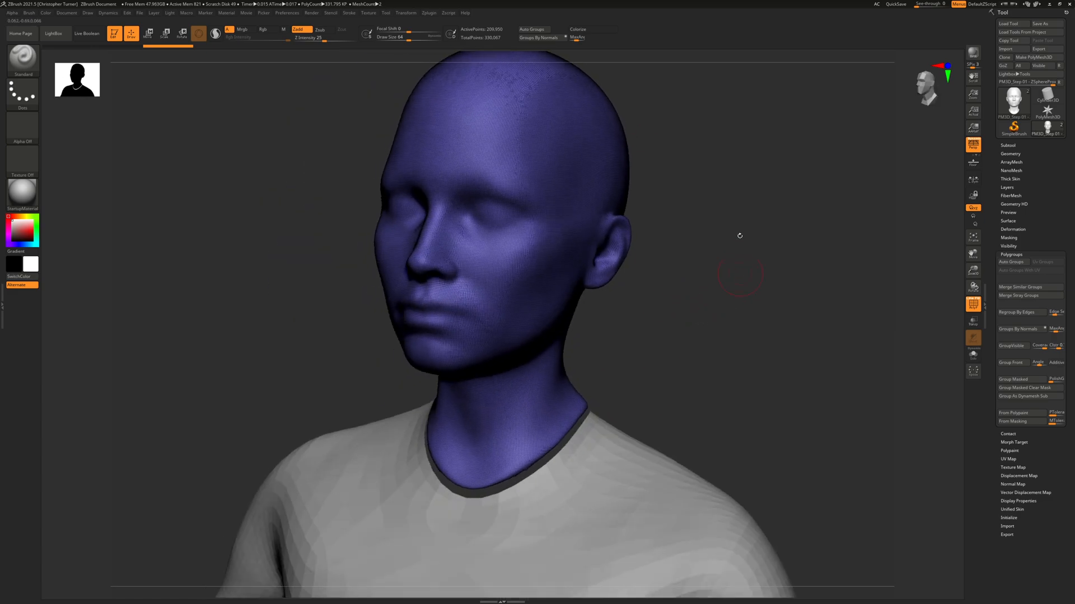
{"action": "left_click_drag", "start_coordinate": [688, 325], "coordinate": [718, 307]}
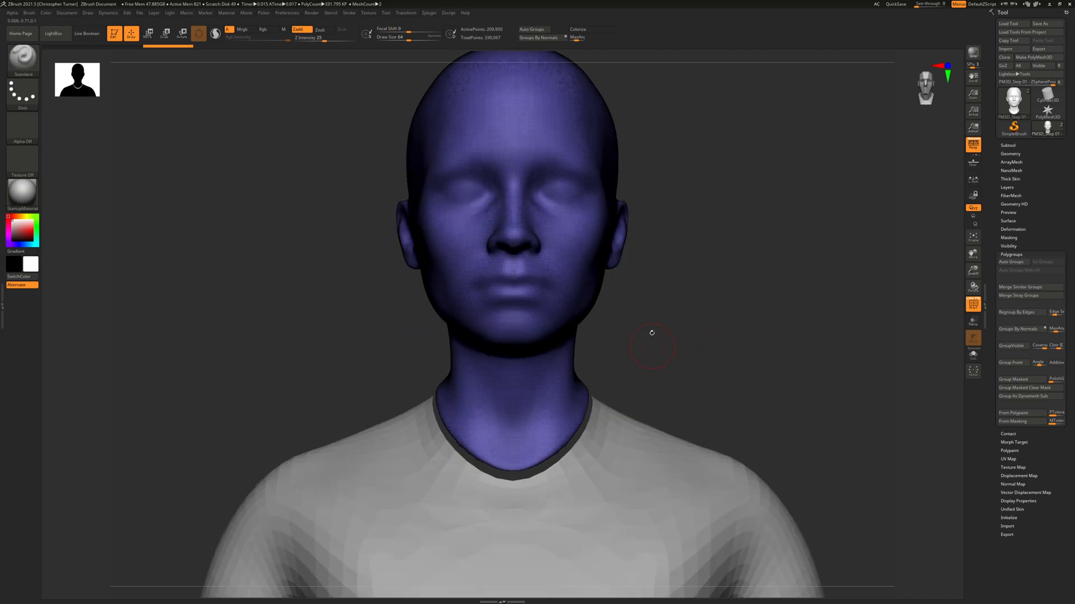
- Assign the whole head and neck to a single new polygroup, repeating the operation a few times
{"action": "key", "text": "ctrl+w"}
{"action": "key", "text": "ctrl+w"}
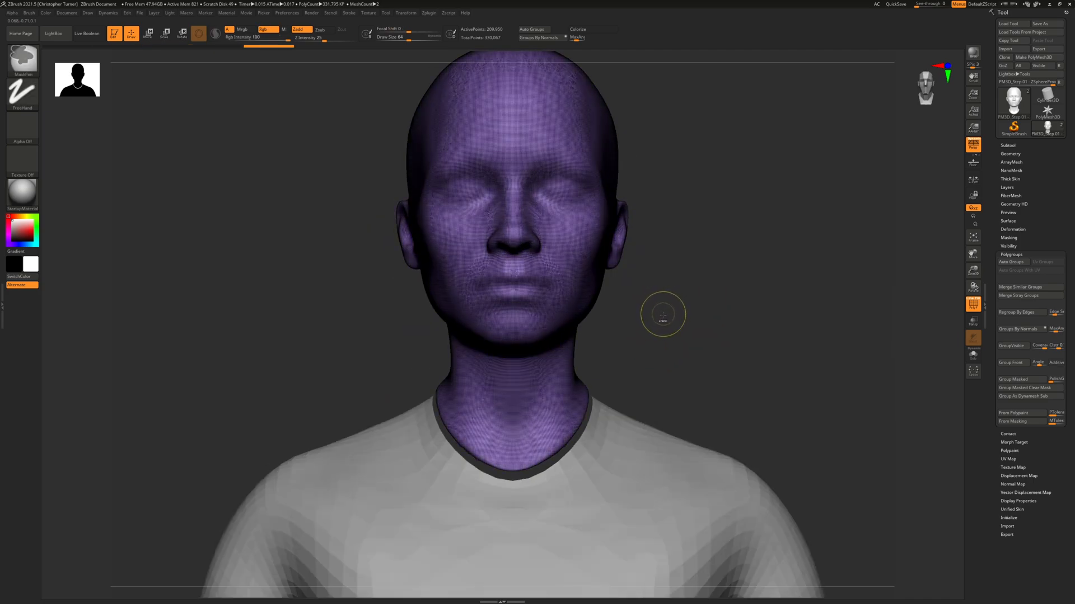
{"action": "key", "text": "ctrl+w"}
{"action": "left_click_drag", "start_coordinate": [711, 258], "coordinate": [634, 240]}
- Hide a horizontal band across the eyes, split the remaining pieces with Auto Groups and show the whole head again
{"action": "left_click_drag", "start_coordinate": [747, 155], "coordinate": [291, 220], "text": "ctrl+shift"}
{"action": "key", "text": "ctrl+w"}
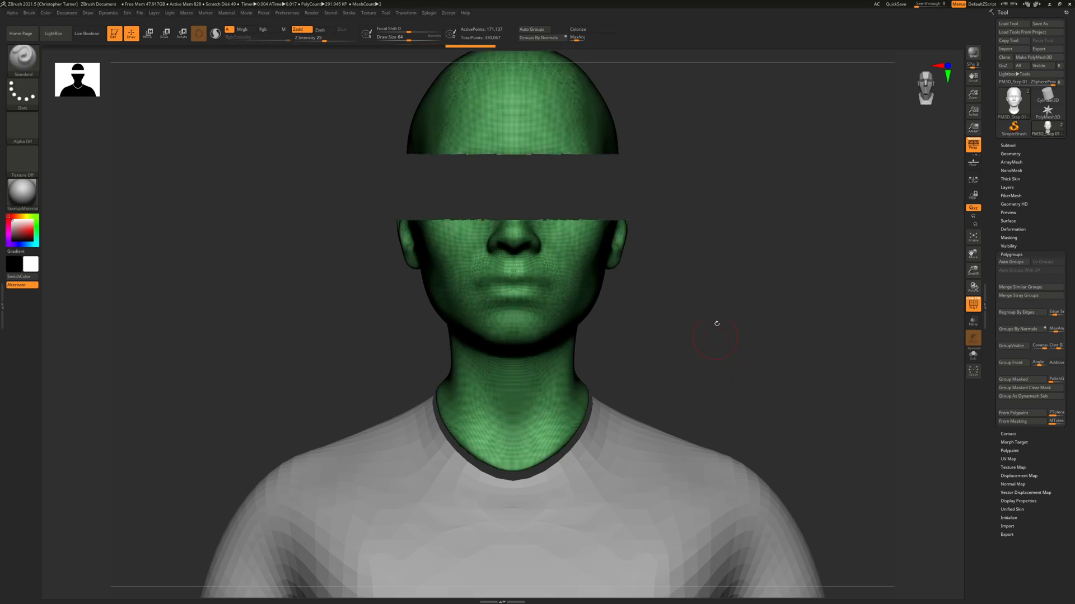
{"action": "left_click_drag", "start_coordinate": [782, 346], "coordinate": [856, 336]}
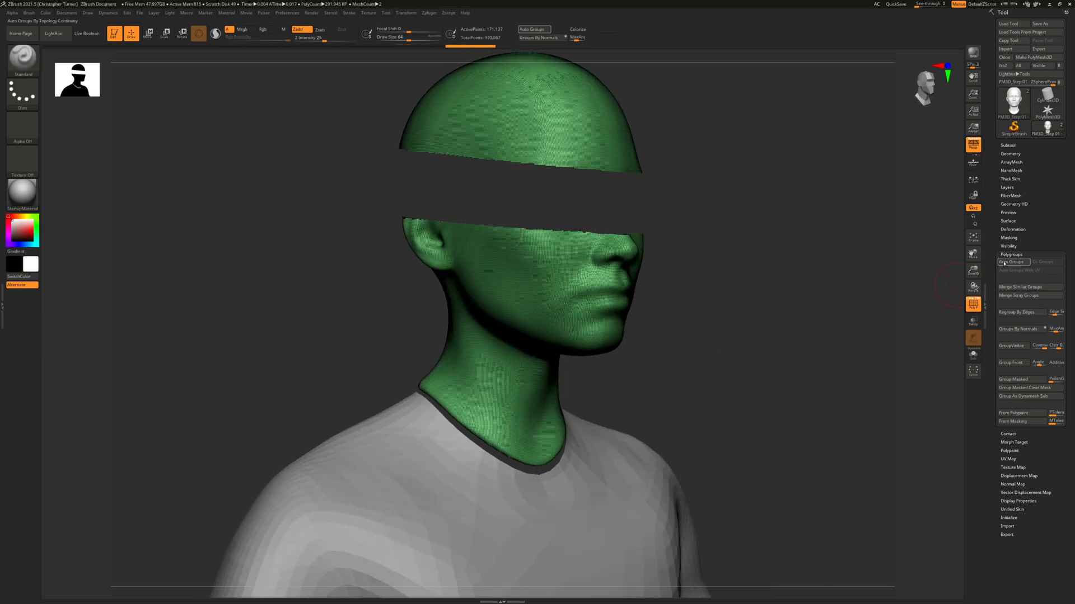
{"action": "left_click", "coordinate": [1011, 262]}
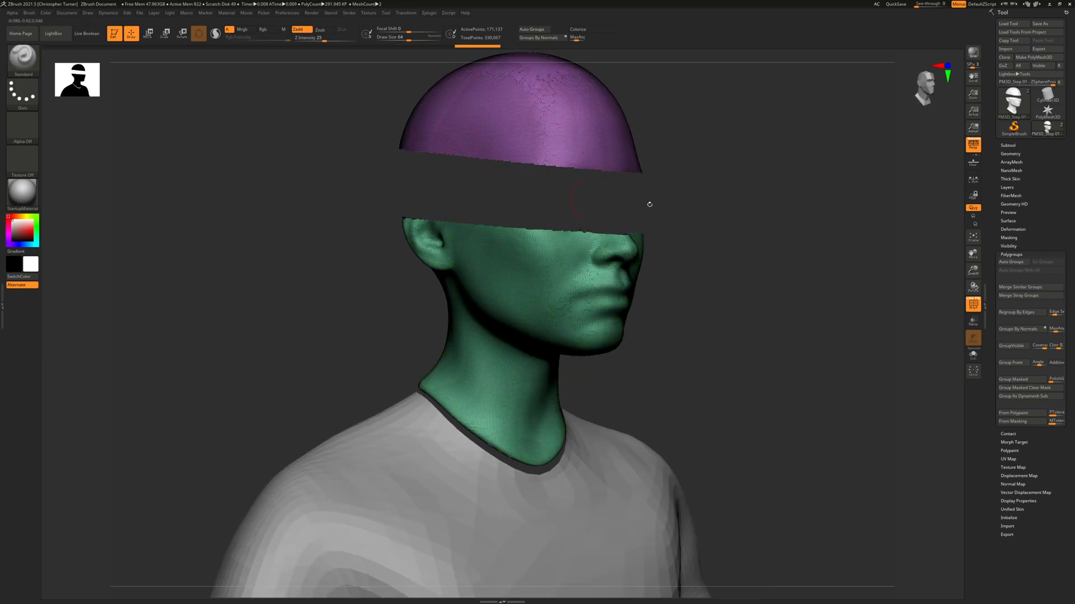
{"action": "left_click", "coordinate": [728, 335], "text": "ctrl+shift"}
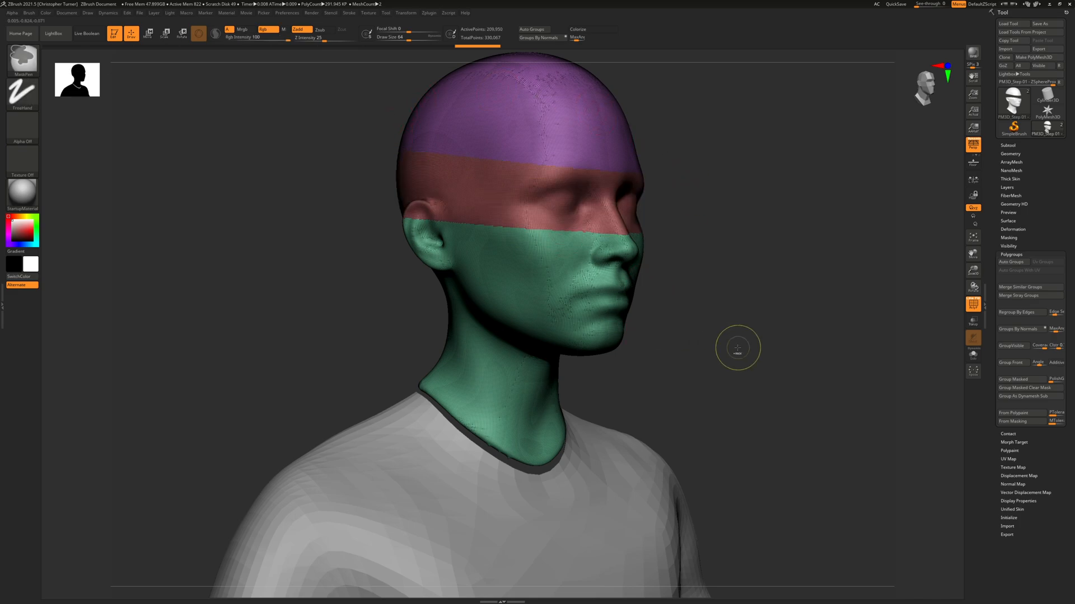
- Combine all polygroups of the head and neck into one
{"action": "key", "text": "ctrl+w"}
{"action": "left_click_drag", "start_coordinate": [744, 325], "coordinate": [745, 329], "text": "shift"}
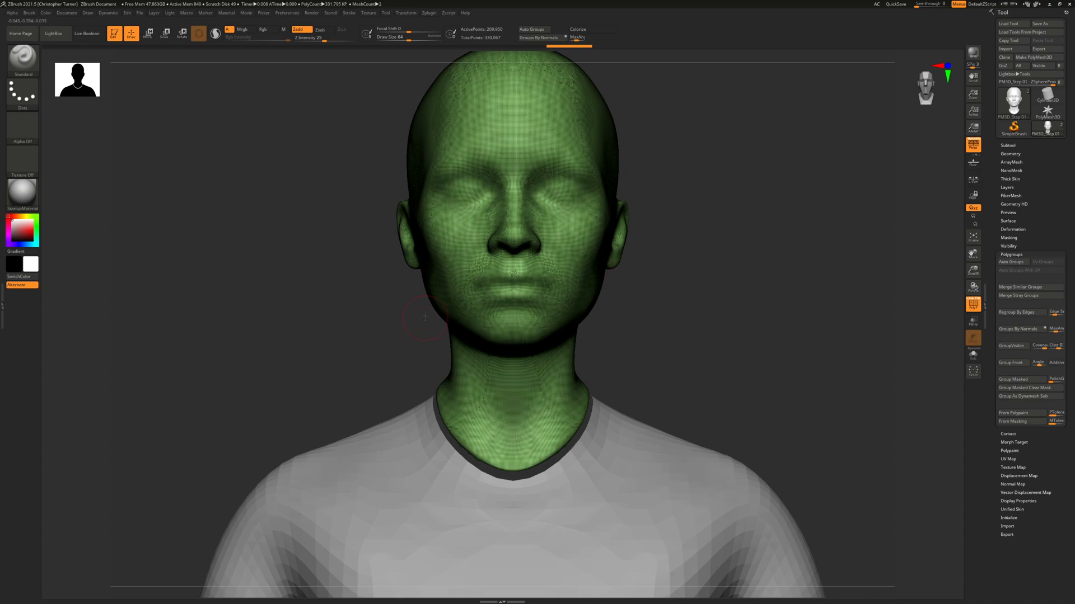
{"action": "left_click_drag", "start_coordinate": [718, 274], "coordinate": [451, 357]}
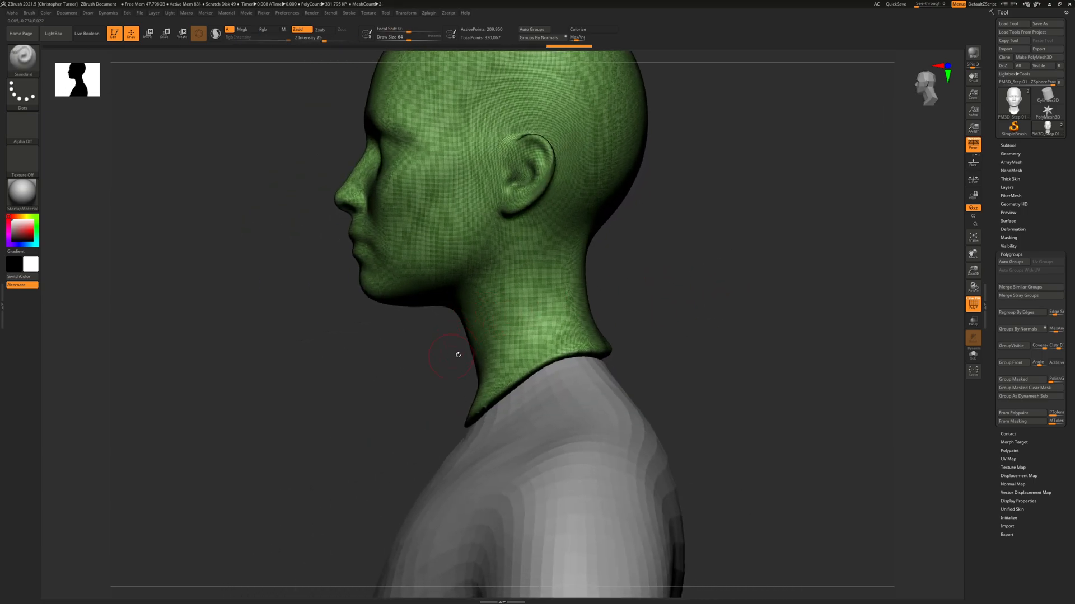
- Mask the neck up to below the jaw and turn the masked area into its own polygroup
{"action": "left_click_drag", "start_coordinate": [606, 293], "coordinate": [398, 444], "text": "ctrl"}
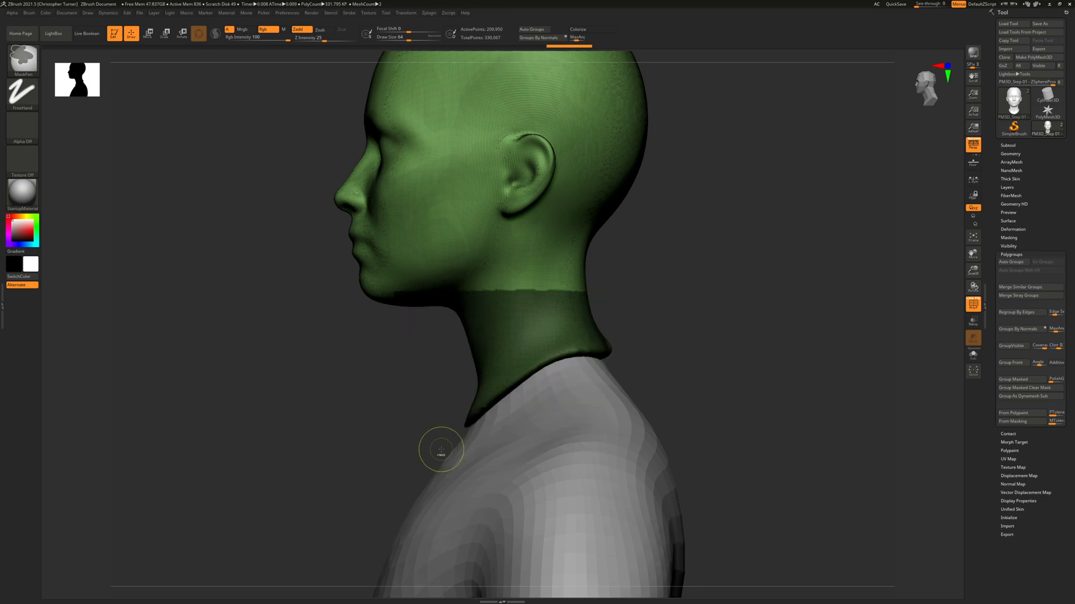
{"action": "mouse_move", "coordinate": [624, 328]}
{"action": "left_mouse_down", "text": "ctrl"}
{"action": "mouse_move", "coordinate": [711, 320]}
{"action": "mouse_move", "coordinate": [869, 341]}
{"action": "mouse_move", "coordinate": [722, 369]}
{"action": "left_mouse_up", "text": "ctrl"}
{"action": "left_click_drag", "start_coordinate": [750, 456], "coordinate": [370, 273], "text": "ctrl"}
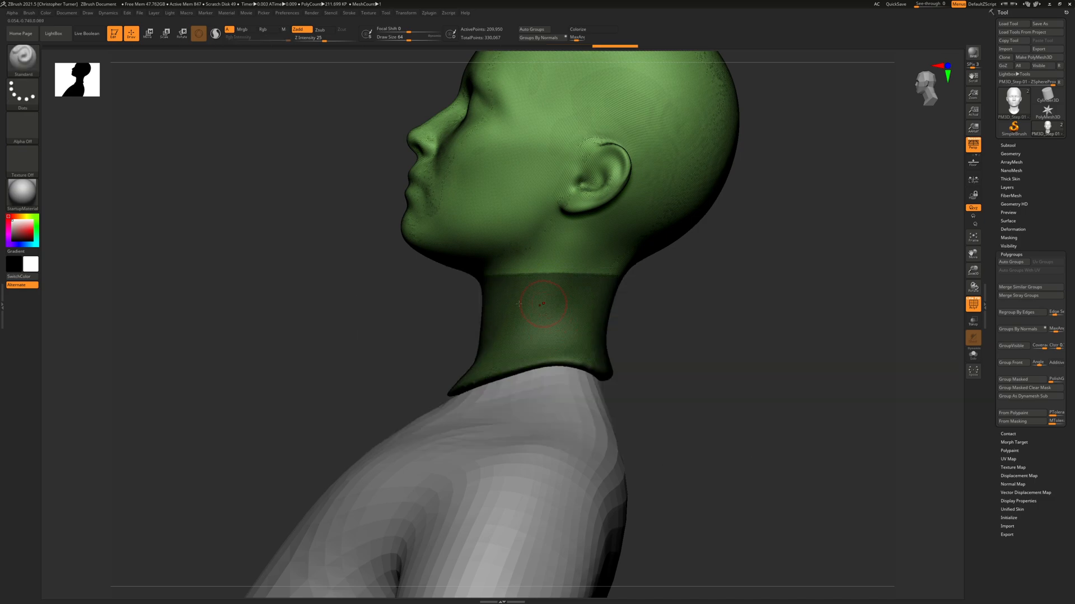
{"action": "mouse_move", "coordinate": [507, 285]}
{"action": "left_mouse_down", "text": "ctrl"}
{"action": "mouse_move", "coordinate": [503, 308]}
{"action": "mouse_move", "coordinate": [545, 285]}
{"action": "mouse_move", "coordinate": [616, 274]}
{"action": "left_mouse_up", "text": "ctrl"}
{"action": "left_click_drag", "start_coordinate": [795, 307], "coordinate": [655, 291]}
{"action": "left_click_drag", "start_coordinate": [487, 269], "coordinate": [541, 263], "text": "ctrl"}
{"action": "mouse_move", "coordinate": [446, 275]}
{"action": "left_mouse_down"}
{"action": "mouse_move", "coordinate": [551, 260]}
{"action": "mouse_move", "coordinate": [619, 206]}
{"action": "mouse_move", "coordinate": [315, 310]}
{"action": "mouse_move", "coordinate": [681, 305]}
{"action": "mouse_move", "coordinate": [674, 290]}
{"action": "mouse_move", "coordinate": [711, 306]}
{"action": "mouse_move", "coordinate": [695, 275]}
{"action": "left_mouse_up"}
{"action": "key", "text": "ctrl"}
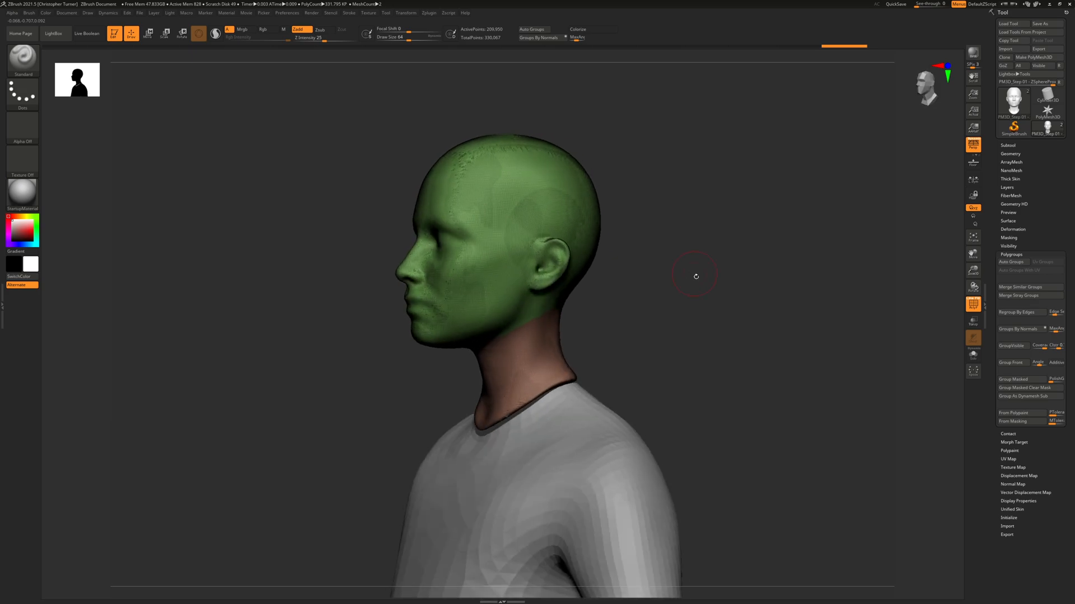
- Isolate the neck polygroup, and switch the visibility so that only the head above it is shown
{"action": "left_click_drag", "start_coordinate": [633, 351], "coordinate": [652, 329]}
{"action": "key", "text": "ctrl+shift"}
{"action": "left_click", "coordinate": [513, 359], "text": "ctrl+shift"}
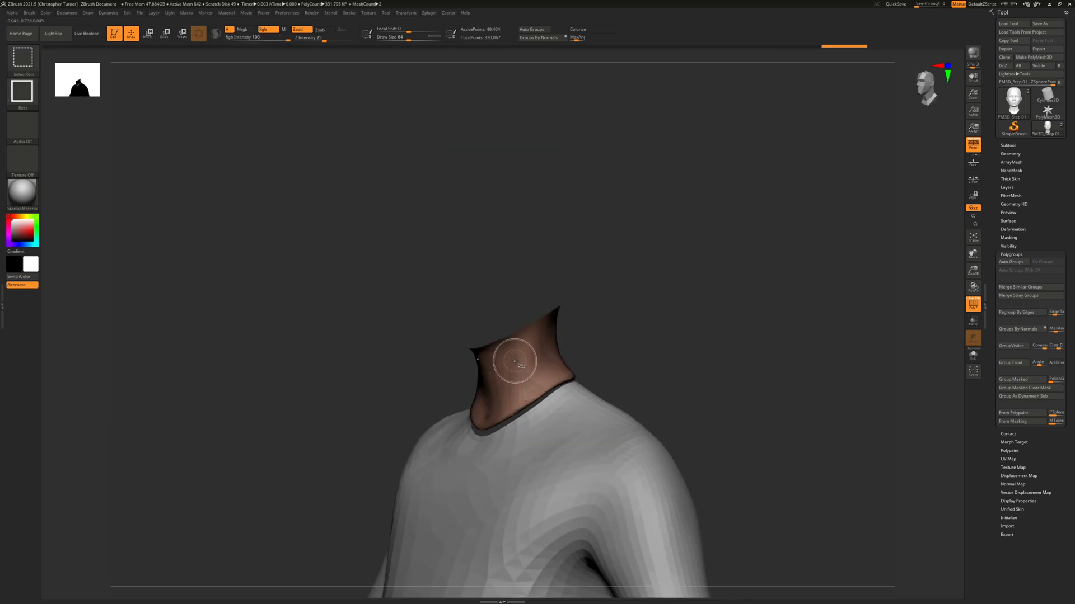
{"action": "left_click", "coordinate": [711, 307], "text": "ctrl+shift"}
- Paint a symmetrical mask over both eye sockets, and hide them as their own polygroup
{"action": "left_click_drag", "start_coordinate": [692, 307], "coordinate": [818, 334]}
{"action": "mouse_move", "coordinate": [559, 170]}
{"action": "left_mouse_down", "text": "ctrl"}
{"action": "mouse_move", "coordinate": [548, 214]}
{"action": "mouse_move", "coordinate": [605, 226]}
{"action": "mouse_move", "coordinate": [565, 201]}
{"action": "mouse_move", "coordinate": [588, 158]}
{"action": "mouse_move", "coordinate": [543, 168]}
{"action": "mouse_move", "coordinate": [564, 193]}
{"action": "left_mouse_up", "text": "ctrl"}
{"action": "left_click_drag", "start_coordinate": [818, 191], "coordinate": [792, 188]}
{"action": "left_click_drag", "start_coordinate": [636, 207], "coordinate": [609, 221], "text": "ctrl"}
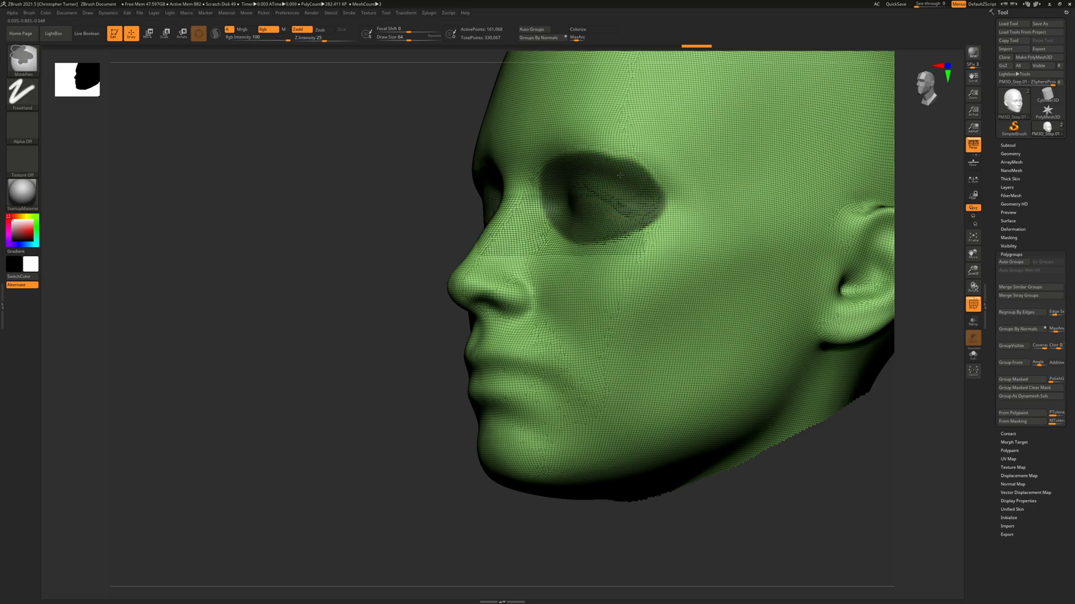
{"action": "key", "text": "ctrl+w"}
{"action": "mouse_move", "coordinate": [326, 330]}
{"action": "left_mouse_down", "text": "shift"}
{"action": "mouse_move", "coordinate": [297, 295]}
{"action": "mouse_move", "coordinate": [712, 281]}
{"action": "left_mouse_up", "text": "shift"}
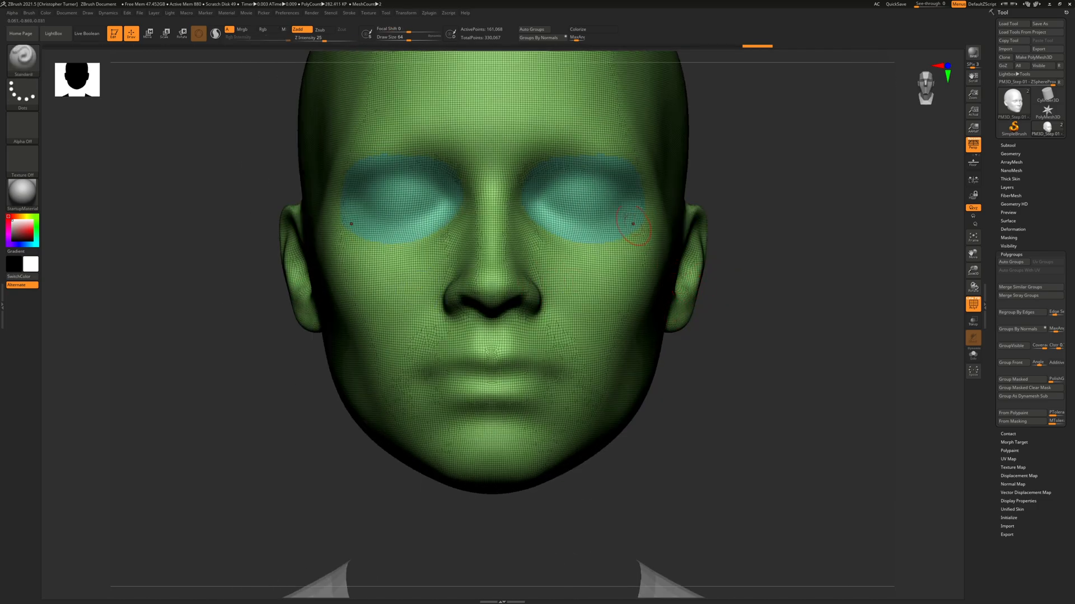
{"action": "left_click", "coordinate": [579, 205], "text": "ctrl+alt+shift"}
{"action": "left_click_drag", "start_coordinate": [798, 364], "coordinate": [813, 367]}
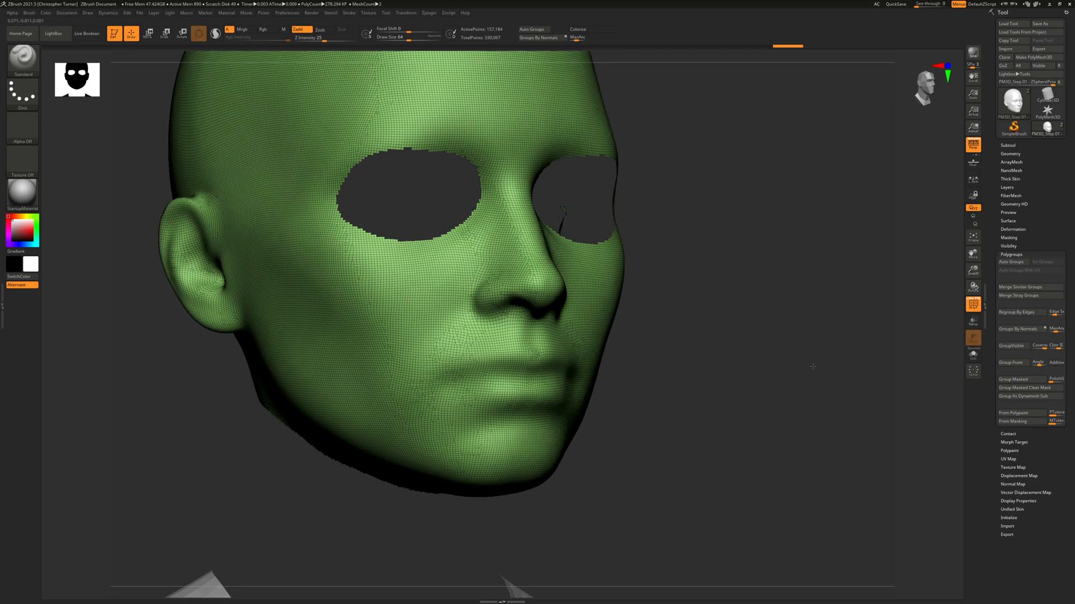
- Paint a mask around the lips, refine its outline, and hide the mouth area as its own polygroup
{"action": "key", "text": "ctrl"}
{"action": "mouse_move", "coordinate": [507, 336]}
{"action": "left_mouse_down", "text": "ctrl"}
{"action": "mouse_move", "coordinate": [462, 342]}
{"action": "mouse_move", "coordinate": [436, 361]}
{"action": "mouse_move", "coordinate": [439, 399]}
{"action": "mouse_move", "coordinate": [481, 411]}
{"action": "mouse_move", "coordinate": [554, 395]}
{"action": "left_mouse_up", "text": "ctrl"}
{"action": "mouse_move", "coordinate": [461, 354]}
{"action": "left_mouse_down", "text": "ctrl"}
{"action": "mouse_move", "coordinate": [557, 380]}
{"action": "mouse_move", "coordinate": [477, 390]}
{"action": "mouse_move", "coordinate": [449, 408]}
{"action": "mouse_move", "coordinate": [425, 386]}
{"action": "left_mouse_up", "text": "ctrl"}
{"action": "left_click_drag", "start_coordinate": [790, 347], "coordinate": [750, 317]}
{"action": "left_click_drag", "start_coordinate": [806, 338], "coordinate": [810, 425], "text": "alt"}
{"action": "left_click_drag", "start_coordinate": [637, 206], "coordinate": [712, 250], "text": "ctrl+alt"}
{"action": "left_click_drag", "start_coordinate": [854, 130], "coordinate": [794, 62], "text": "alt"}
{"action": "left_click_drag", "start_coordinate": [560, 291], "coordinate": [649, 331]}
{"action": "key", "text": "ctrl+w"}
{"action": "left_click_drag", "start_coordinate": [770, 321], "coordinate": [654, 305]}
{"action": "left_click", "coordinate": [535, 246], "text": "ctrl+shift"}
- Paint a symmetrical mask over the nose, from the bridge between the eyes down to the nostrils
{"action": "mouse_move", "coordinate": [741, 310]}
{"action": "left_mouse_down", "text": "alt"}
{"action": "mouse_move", "coordinate": [753, 324]}
{"action": "mouse_move", "coordinate": [773, 309]}
{"action": "mouse_move", "coordinate": [752, 318]}
{"action": "left_mouse_up", "text": "alt"}
{"action": "mouse_move", "coordinate": [783, 235]}
{"action": "left_mouse_down", "text": "alt"}
{"action": "mouse_move", "coordinate": [743, 329]}
{"action": "mouse_move", "coordinate": [543, 256]}
{"action": "left_mouse_up", "text": "alt"}
{"action": "right_click_drag", "start_coordinate": [543, 256], "coordinate": [515, 249], "text": "shift"}
{"action": "left_click", "coordinate": [514, 249], "text": "ctrl"}
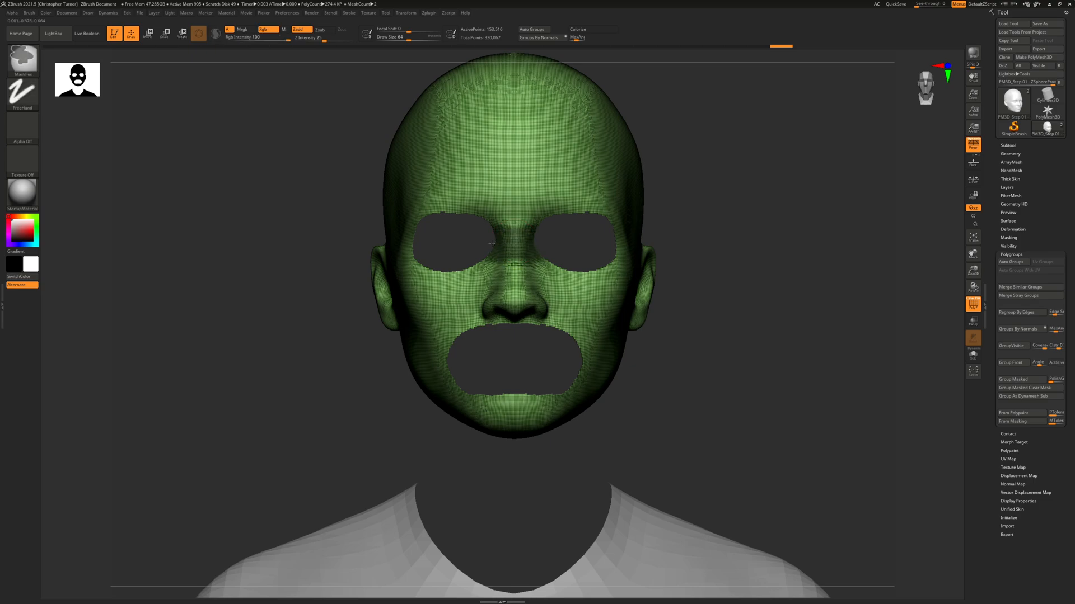
{"action": "left_click_drag", "start_coordinate": [780, 244], "coordinate": [840, 246]}
{"action": "left_click_drag", "start_coordinate": [490, 250], "coordinate": [507, 302], "text": "ctrl"}
{"action": "left_click_drag", "start_coordinate": [731, 248], "coordinate": [470, 215]}
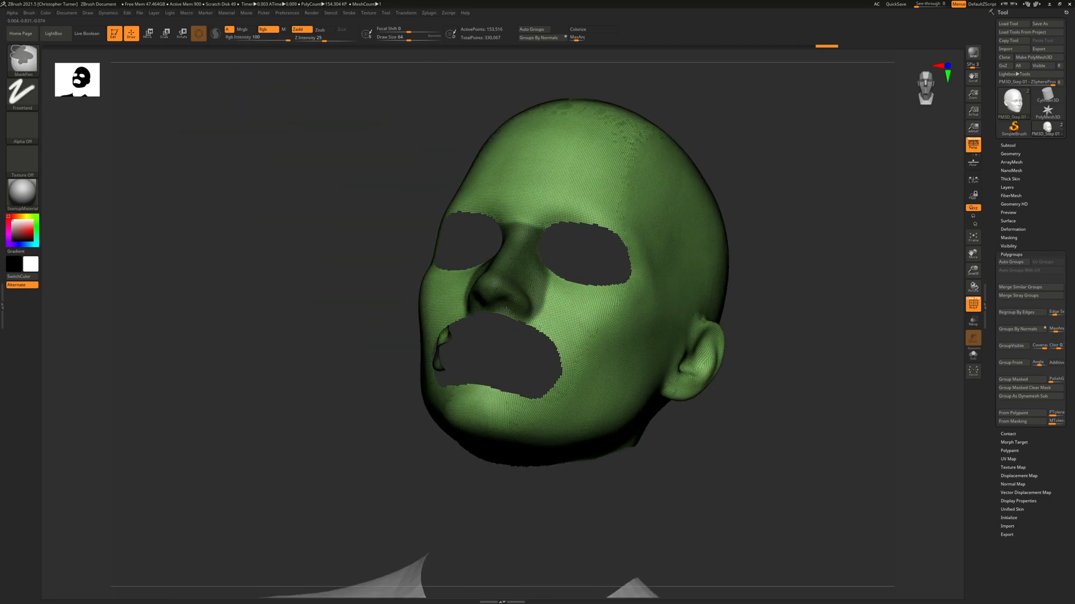
- Refine the edges of the nose mask along both sides, and hide the nose as its own polygroup
{"action": "left_click_drag", "start_coordinate": [844, 233], "coordinate": [801, 244], "text": "shift"}
{"action": "left_click_drag", "start_coordinate": [703, 269], "coordinate": [683, 313], "text": "alt"}
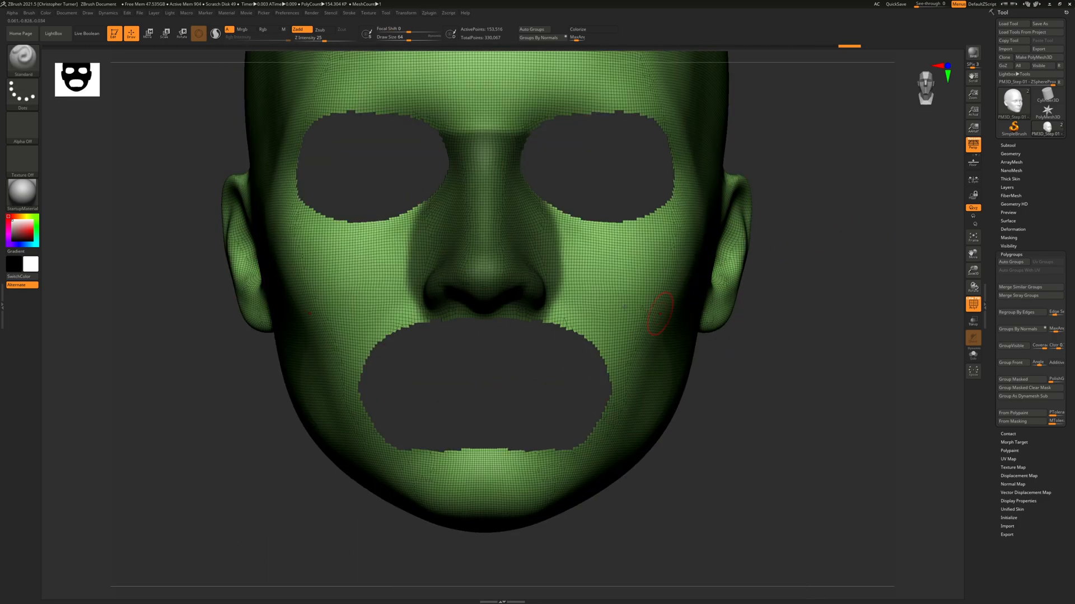
{"action": "key", "text": "ctrl"}
{"action": "left_click_drag", "start_coordinate": [565, 259], "coordinate": [572, 306], "text": "ctrl"}
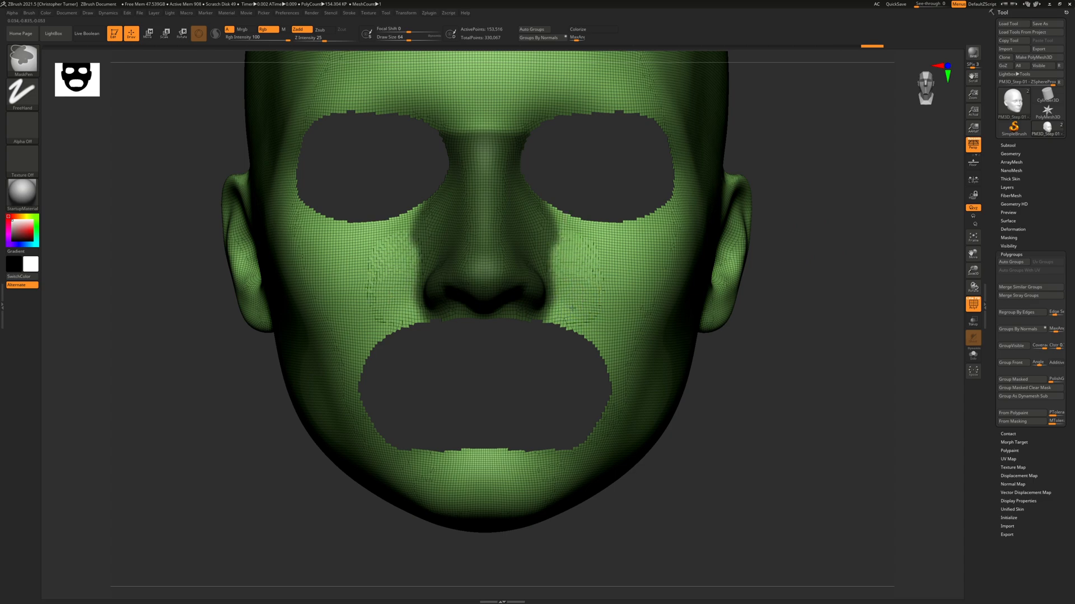
{"action": "left_click", "coordinate": [567, 255], "text": "ctrl"}
{"action": "left_click", "coordinate": [559, 224], "text": "ctrl"}
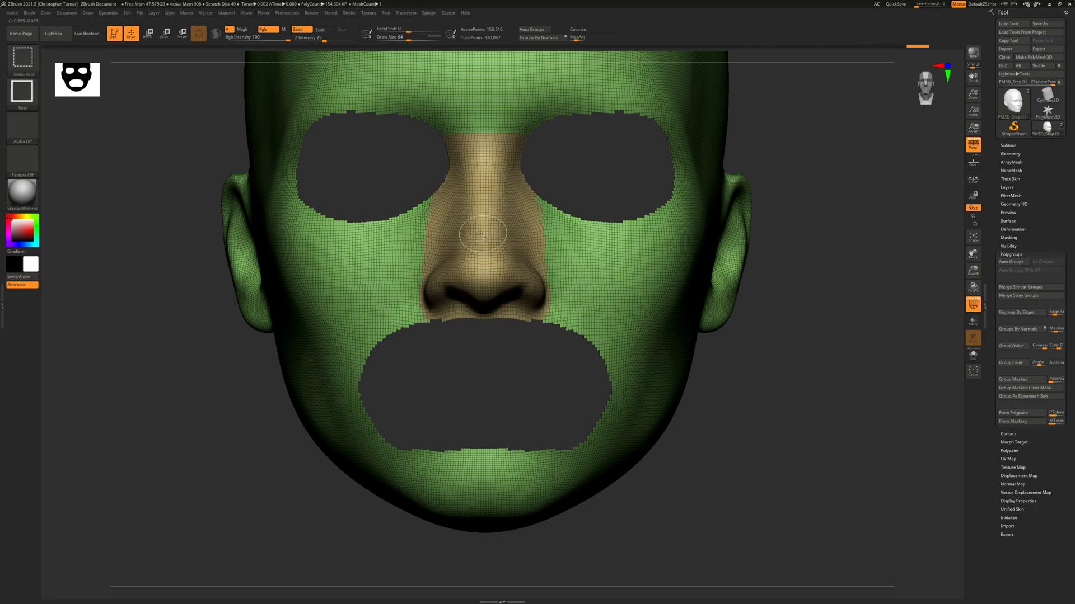
{"action": "left_click", "coordinate": [487, 243], "text": "ctrl+alt+shift"}
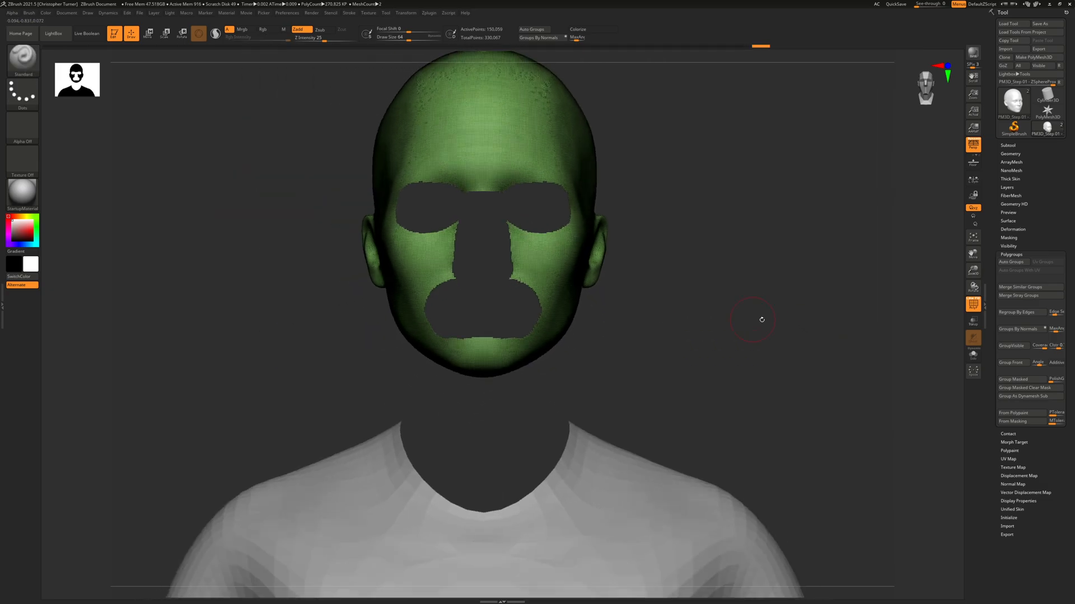
- Mask both ears completely, front and back, and hide them as their own polygroup
{"action": "mouse_move", "coordinate": [762, 320]}
{"action": "left_mouse_down"}
{"action": "mouse_move", "coordinate": [823, 322]}
{"action": "mouse_move", "coordinate": [782, 312]}
{"action": "mouse_move", "coordinate": [718, 348]}
{"action": "left_mouse_up"}
{"action": "mouse_move", "coordinate": [563, 273]}
{"action": "left_mouse_down", "text": "ctrl"}
{"action": "mouse_move", "coordinate": [555, 263]}
{"action": "mouse_move", "coordinate": [582, 258]}
{"action": "left_mouse_up", "text": "ctrl"}
{"action": "mouse_move", "coordinate": [565, 319]}
{"action": "left_mouse_down", "text": "ctrl"}
{"action": "mouse_move", "coordinate": [529, 294]}
{"action": "mouse_move", "coordinate": [554, 295]}
{"action": "left_mouse_up", "text": "ctrl"}
{"action": "left_click_drag", "start_coordinate": [791, 270], "coordinate": [703, 275]}
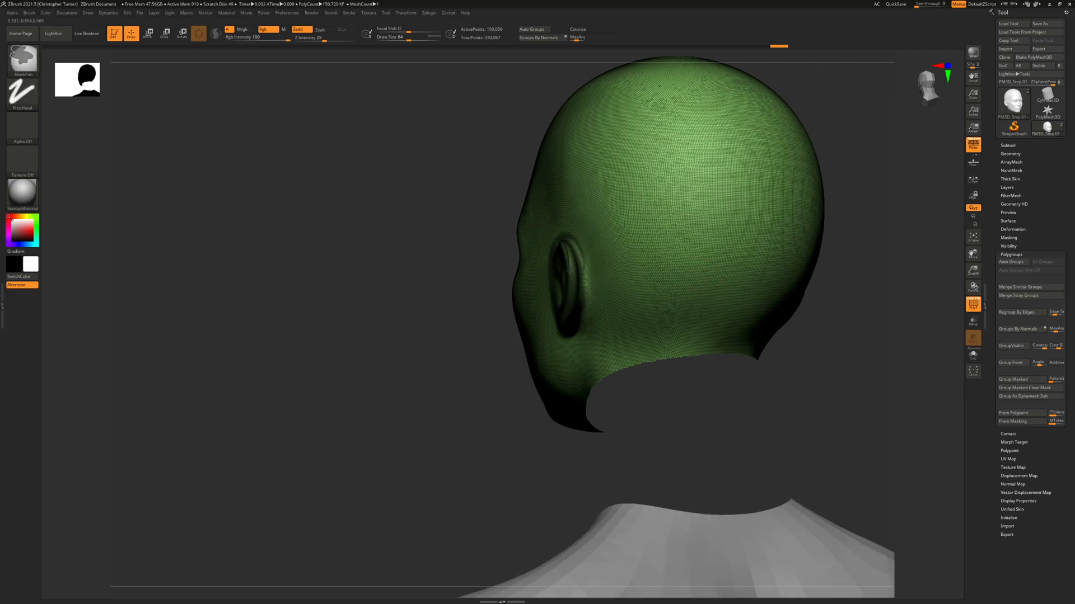
{"action": "left_click_drag", "start_coordinate": [386, 297], "coordinate": [487, 311]}
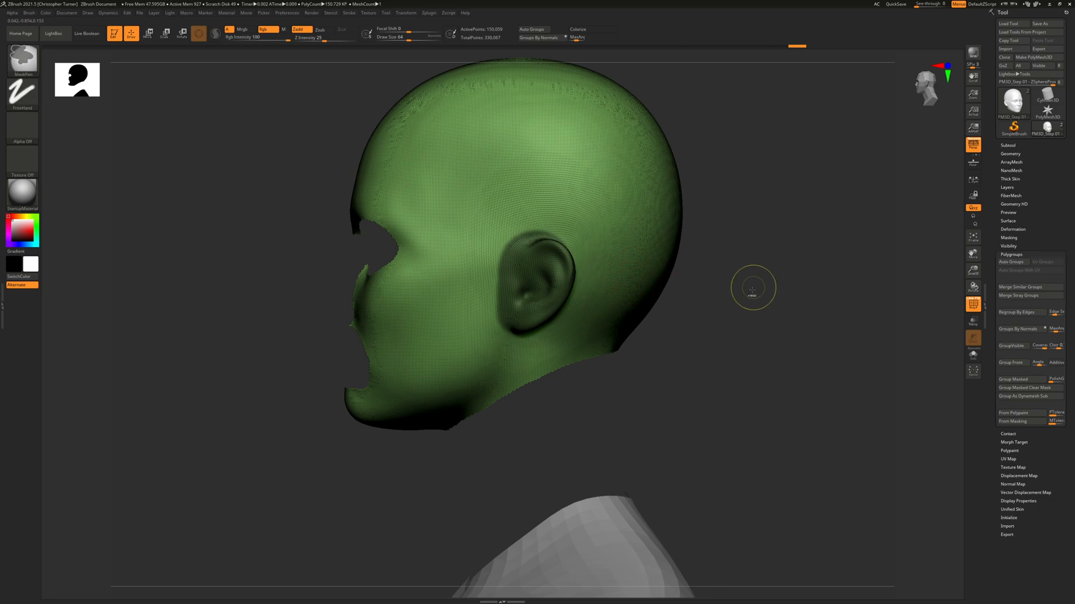
{"action": "key", "text": "ctrl+w"}
{"action": "left_click", "coordinate": [524, 278], "text": "ctrl+shift"}
- Paint a symmetrical mask band along the underside of the jaw and chin
{"action": "left_click_drag", "start_coordinate": [780, 291], "coordinate": [197, 370]}
{"action": "left_click_drag", "start_coordinate": [255, 448], "coordinate": [313, 362]}
{"action": "mouse_move", "coordinate": [574, 279]}
{"action": "left_mouse_down", "text": "ctrl"}
{"action": "mouse_move", "coordinate": [560, 314]}
{"action": "mouse_move", "coordinate": [504, 359]}
{"action": "mouse_move", "coordinate": [371, 409]}
{"action": "mouse_move", "coordinate": [498, 322]}
{"action": "left_mouse_up", "text": "ctrl"}
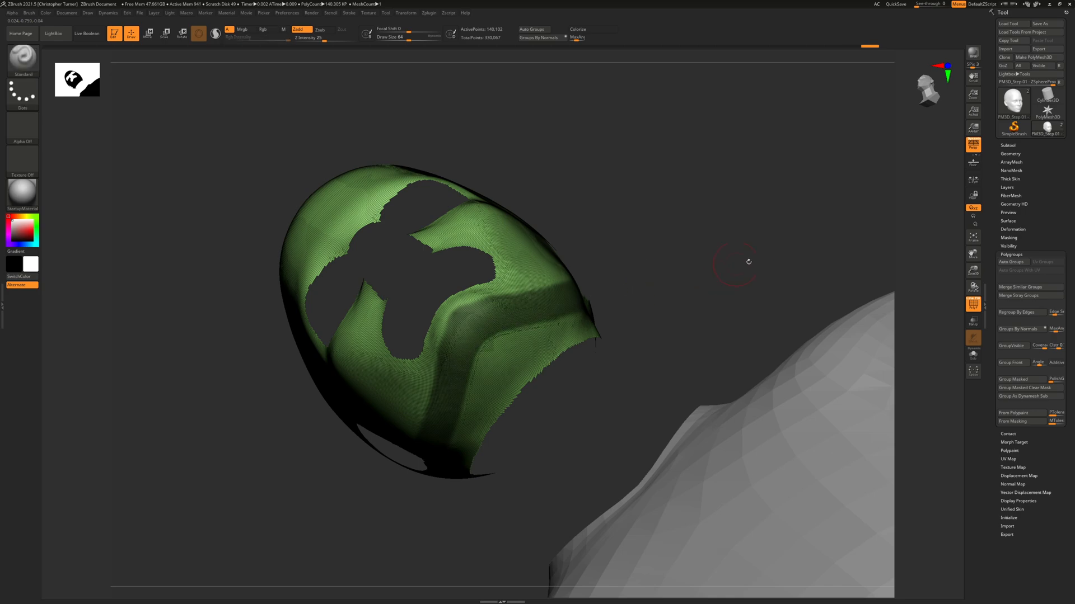
- Extend the jaw mask up in front of the ear and widen it along the lower cheek
{"action": "left_click_drag", "start_coordinate": [749, 262], "coordinate": [712, 293], "text": "shift"}
{"action": "left_click_drag", "start_coordinate": [265, 352], "coordinate": [523, 282], "text": "shift"}
{"action": "left_click_drag", "start_coordinate": [684, 261], "coordinate": [679, 242]}
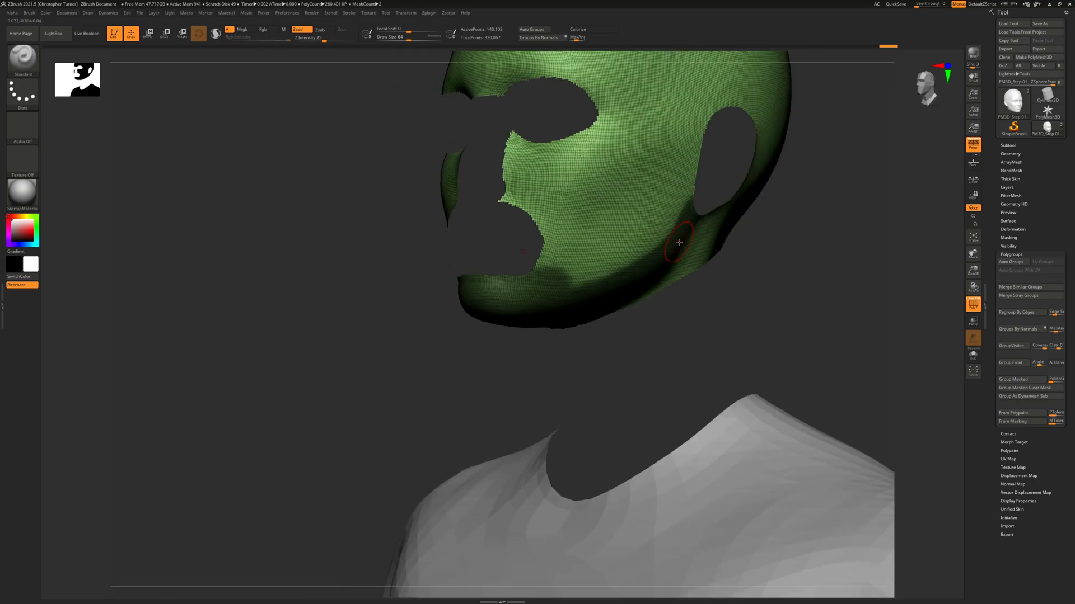
{"action": "left_click_drag", "start_coordinate": [857, 233], "coordinate": [677, 190]}
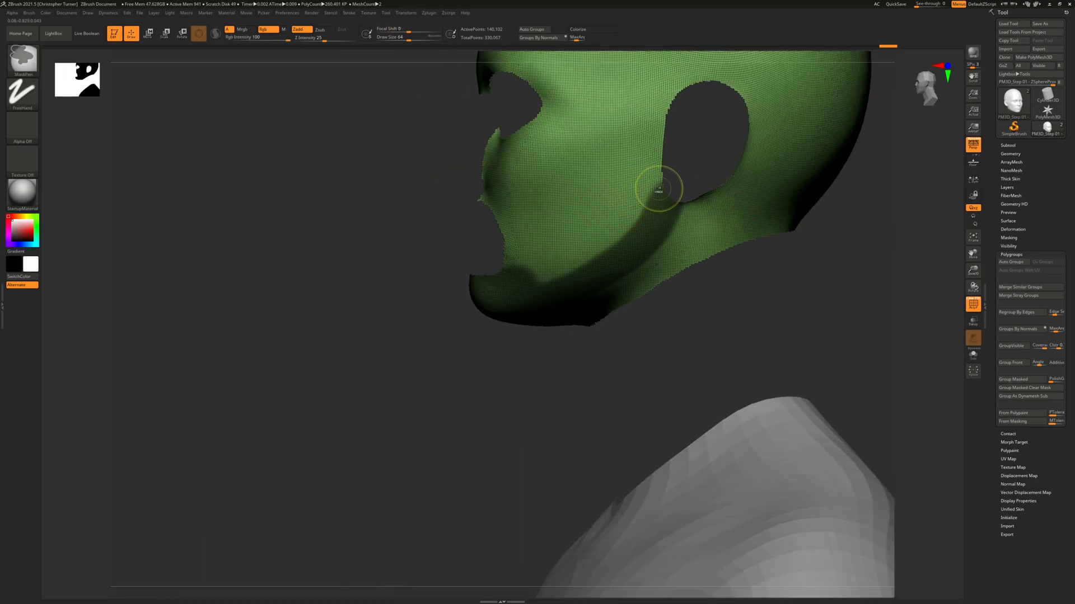
{"action": "mouse_move", "coordinate": [668, 188]}
{"action": "left_mouse_down", "text": "ctrl"}
{"action": "mouse_move", "coordinate": [635, 178]}
{"action": "mouse_move", "coordinate": [662, 96]}
{"action": "left_mouse_up", "text": "ctrl"}
{"action": "mouse_move", "coordinate": [650, 134]}
{"action": "left_mouse_down", "text": "ctrl"}
{"action": "mouse_move", "coordinate": [662, 104]}
{"action": "mouse_move", "coordinate": [638, 147]}
{"action": "mouse_move", "coordinate": [627, 227]}
{"action": "mouse_move", "coordinate": [563, 273]}
{"action": "mouse_move", "coordinate": [528, 276]}
{"action": "left_mouse_up", "text": "ctrl"}
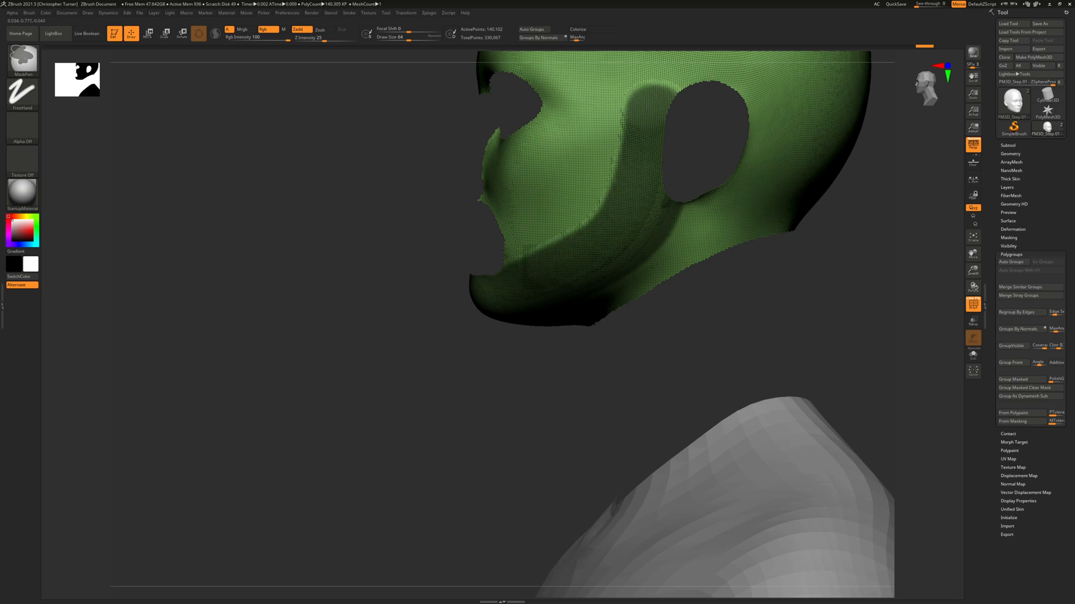
- Trim the jaw mask's upper end straight beside the ear, and hide the jaw as its own polygroup
{"action": "left_click_drag", "start_coordinate": [330, 217], "coordinate": [219, 351], "text": "alt"}
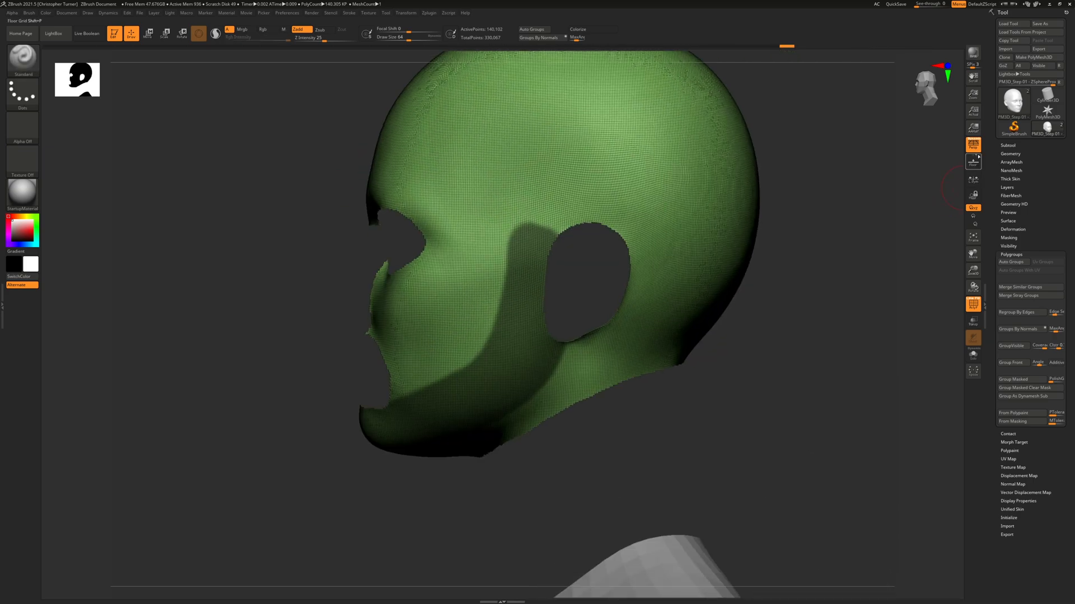
{"action": "mouse_move", "coordinate": [264, 132]}
{"action": "left_mouse_down", "text": "ctrl"}
{"action": "mouse_move", "coordinate": [456, 175]}
{"action": "mouse_move", "coordinate": [612, 243]}
{"action": "left_mouse_up", "text": "ctrl"}
{"action": "key", "text": "ctrl+w"}
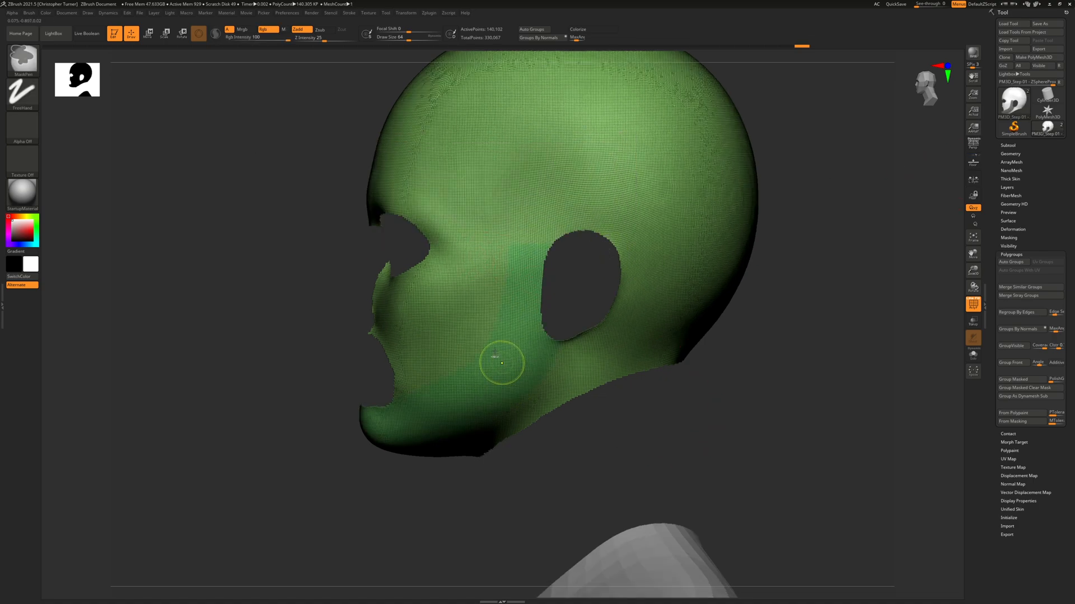
{"action": "left_click", "coordinate": [509, 365], "text": "ctrl+alt+shift"}
- Mask the cheeks from eye-corner level down to the jaw, and hide them as their own polygroup
{"action": "left_click_drag", "start_coordinate": [788, 330], "coordinate": [817, 315], "text": "alt"}
{"action": "left_click_drag", "start_coordinate": [710, 285], "coordinate": [680, 336]}
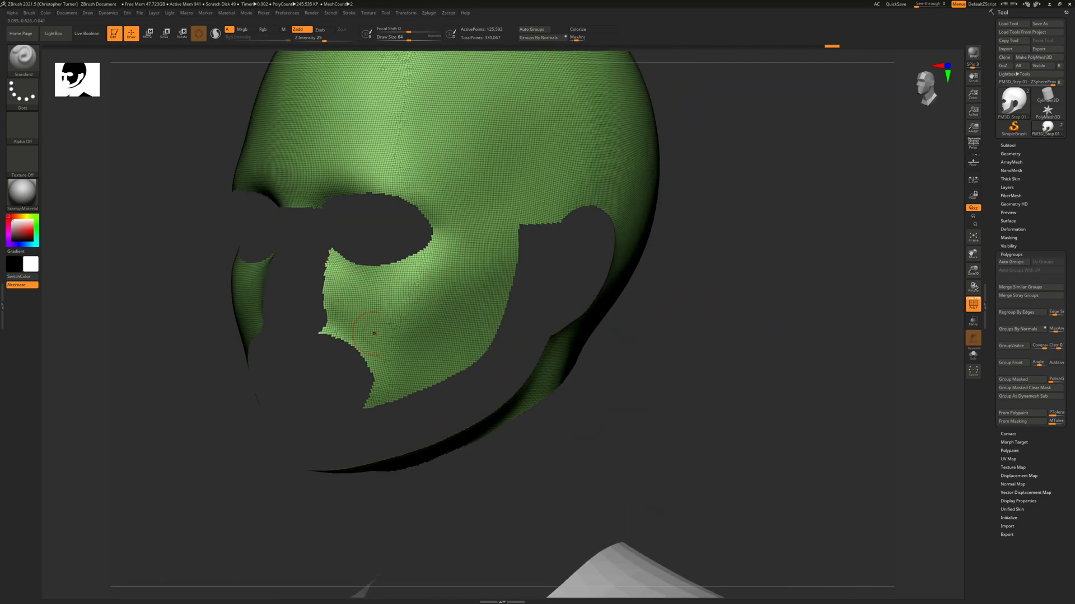
{"action": "mouse_move", "coordinate": [384, 289]}
{"action": "left_mouse_down", "text": "ctrl"}
{"action": "mouse_move", "coordinate": [336, 278]}
{"action": "mouse_move", "coordinate": [339, 319]}
{"action": "mouse_move", "coordinate": [352, 291]}
{"action": "mouse_move", "coordinate": [348, 357]}
{"action": "mouse_move", "coordinate": [385, 378]}
{"action": "mouse_move", "coordinate": [411, 372]}
{"action": "mouse_move", "coordinate": [428, 259]}
{"action": "mouse_move", "coordinate": [522, 247]}
{"action": "mouse_move", "coordinate": [448, 297]}
{"action": "mouse_move", "coordinate": [420, 344]}
{"action": "mouse_move", "coordinate": [481, 369]}
{"action": "mouse_move", "coordinate": [408, 393]}
{"action": "left_mouse_up", "text": "ctrl"}
{"action": "mouse_move", "coordinate": [507, 287]}
{"action": "left_mouse_down", "text": "shift"}
{"action": "mouse_move", "coordinate": [364, 292]}
{"action": "mouse_move", "coordinate": [384, 283]}
{"action": "mouse_move", "coordinate": [341, 264]}
{"action": "left_mouse_up", "text": "shift"}
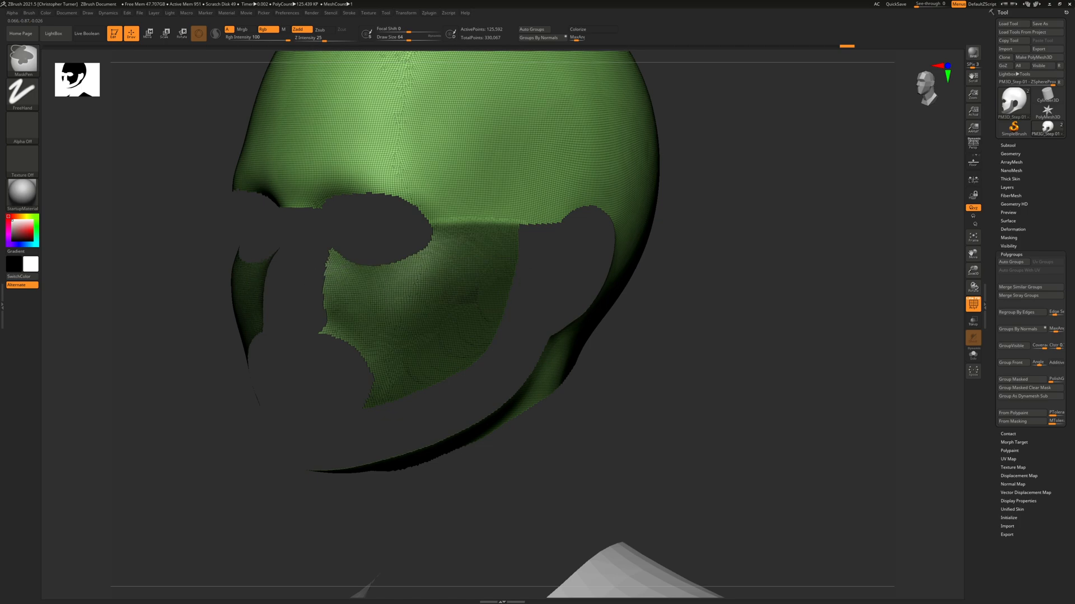
{"action": "key", "text": "ctrl+w"}
{"action": "left_click", "coordinate": [456, 316], "text": "ctrl+alt+shift"}
- Mask an arc on the side of the head from the brow around to behind the ear, and fill in the temple
{"action": "mouse_move", "coordinate": [487, 324]}
{"action": "left_mouse_down"}
{"action": "mouse_move", "coordinate": [833, 319]}
{"action": "mouse_move", "coordinate": [762, 309]}
{"action": "left_mouse_up"}
{"action": "left_click_drag", "start_coordinate": [888, 245], "coordinate": [717, 370], "text": "alt"}
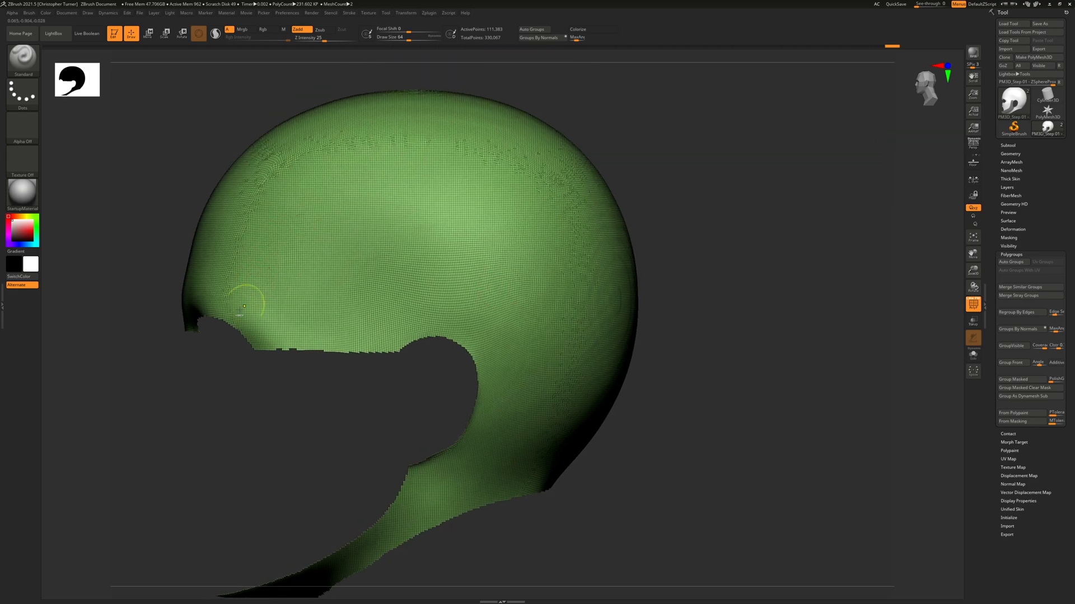
{"action": "mouse_move", "coordinate": [227, 324]}
{"action": "left_mouse_down", "text": "ctrl"}
{"action": "mouse_move", "coordinate": [248, 223]}
{"action": "mouse_move", "coordinate": [342, 158]}
{"action": "mouse_move", "coordinate": [475, 163]}
{"action": "mouse_move", "coordinate": [535, 201]}
{"action": "mouse_move", "coordinate": [588, 299]}
{"action": "left_mouse_up", "text": "ctrl"}
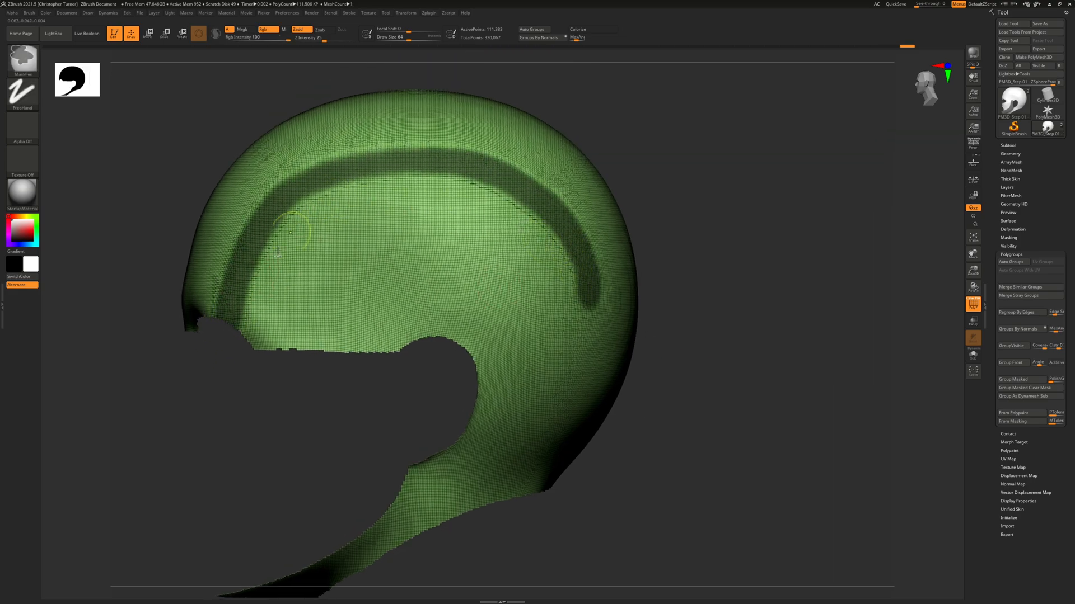
{"action": "left_click_drag", "start_coordinate": [310, 180], "coordinate": [426, 160], "text": "ctrl"}
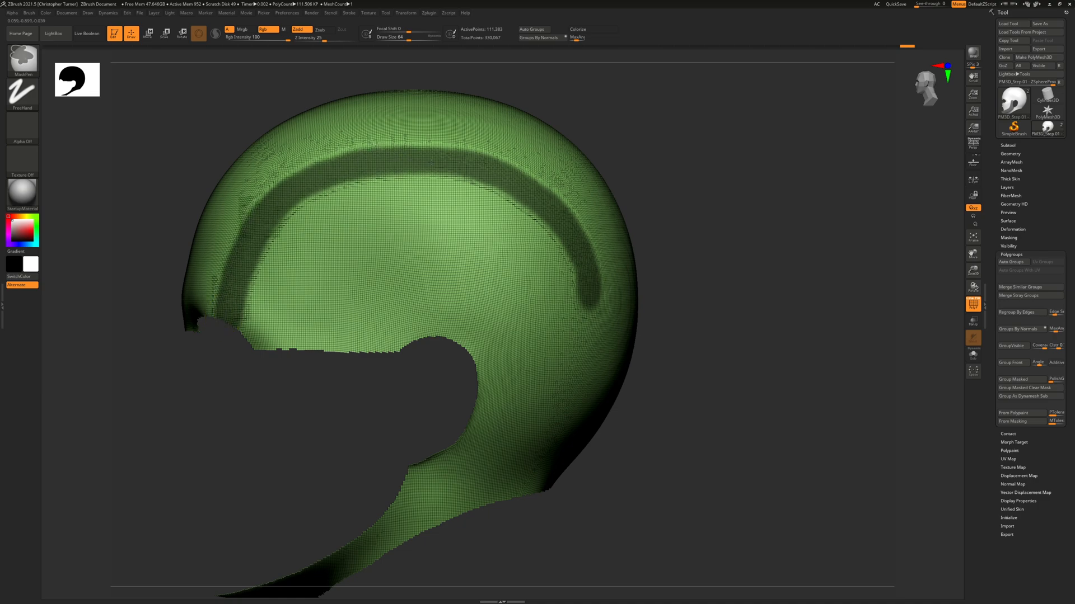
{"action": "mouse_move", "coordinate": [295, 204]}
{"action": "left_mouse_down", "text": "ctrl"}
{"action": "mouse_move", "coordinate": [308, 205]}
{"action": "mouse_move", "coordinate": [263, 330]}
{"action": "mouse_move", "coordinate": [283, 330]}
{"action": "mouse_move", "coordinate": [276, 342]}
{"action": "mouse_move", "coordinate": [340, 188]}
{"action": "mouse_move", "coordinate": [534, 204]}
{"action": "mouse_move", "coordinate": [587, 304]}
{"action": "left_mouse_up", "text": "ctrl"}
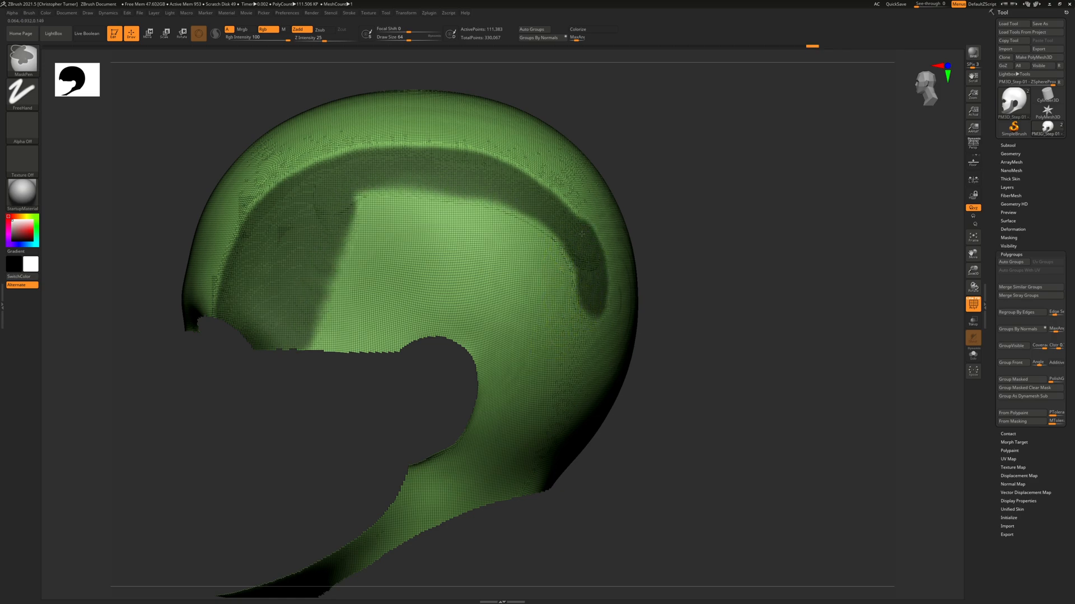
{"action": "mouse_move", "coordinate": [589, 303]}
{"action": "left_mouse_down", "text": "ctrl"}
{"action": "mouse_move", "coordinate": [540, 381]}
{"action": "mouse_move", "coordinate": [473, 400]}
{"action": "left_mouse_up", "text": "ctrl"}
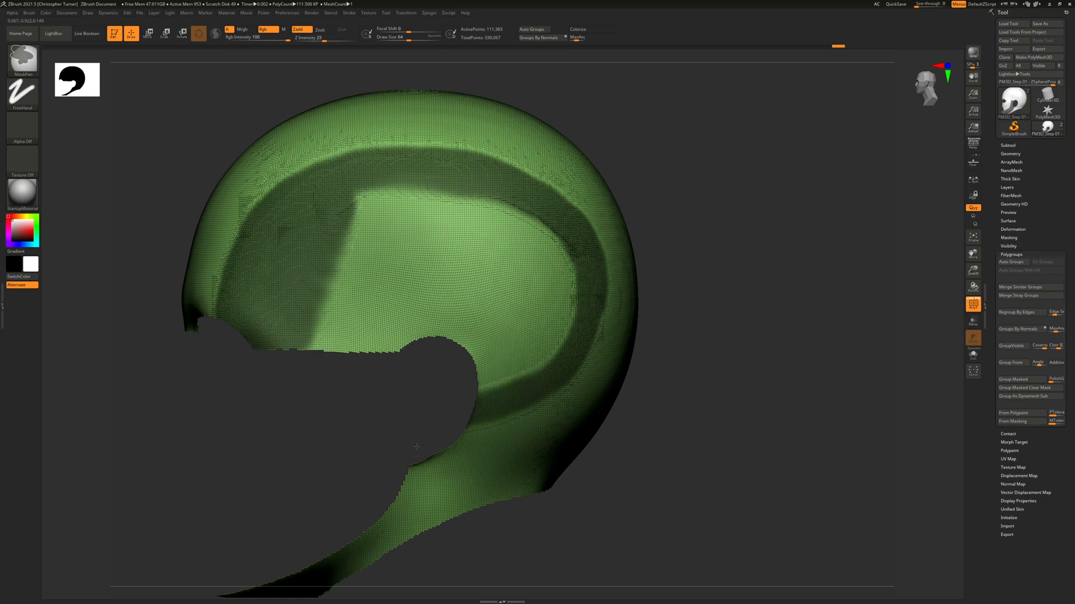
- Extend the side-of-head mask down to the base of the ear opening, and fill in the whole enclosed area
{"action": "left_click_drag", "start_coordinate": [446, 437], "coordinate": [425, 440], "text": "ctrl"}
{"action": "key", "text": "ctrl+z"}
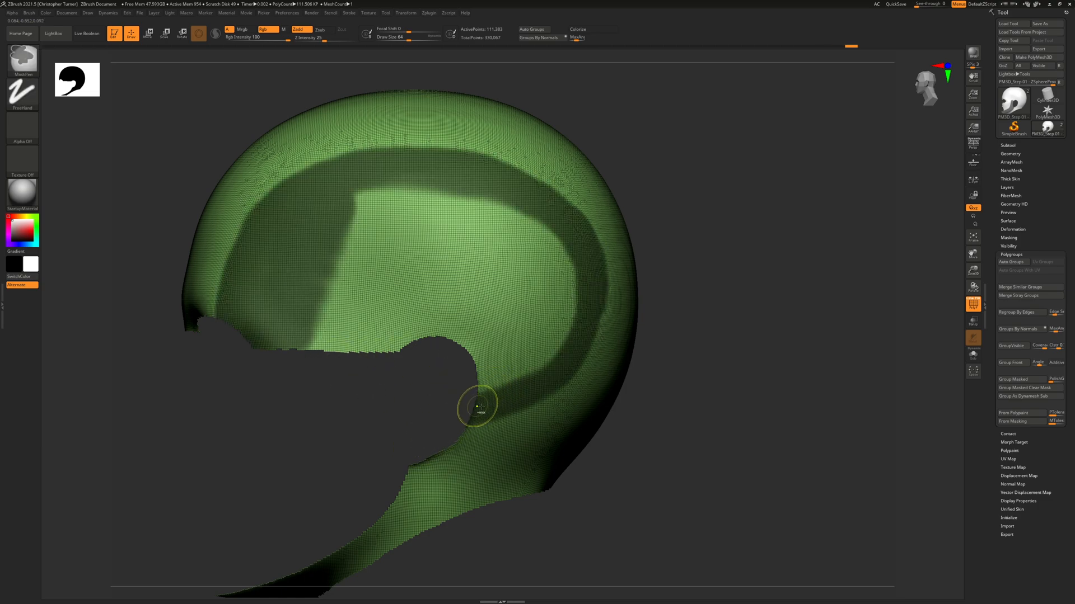
{"action": "left_click_drag", "start_coordinate": [521, 404], "coordinate": [439, 449], "text": "ctrl"}
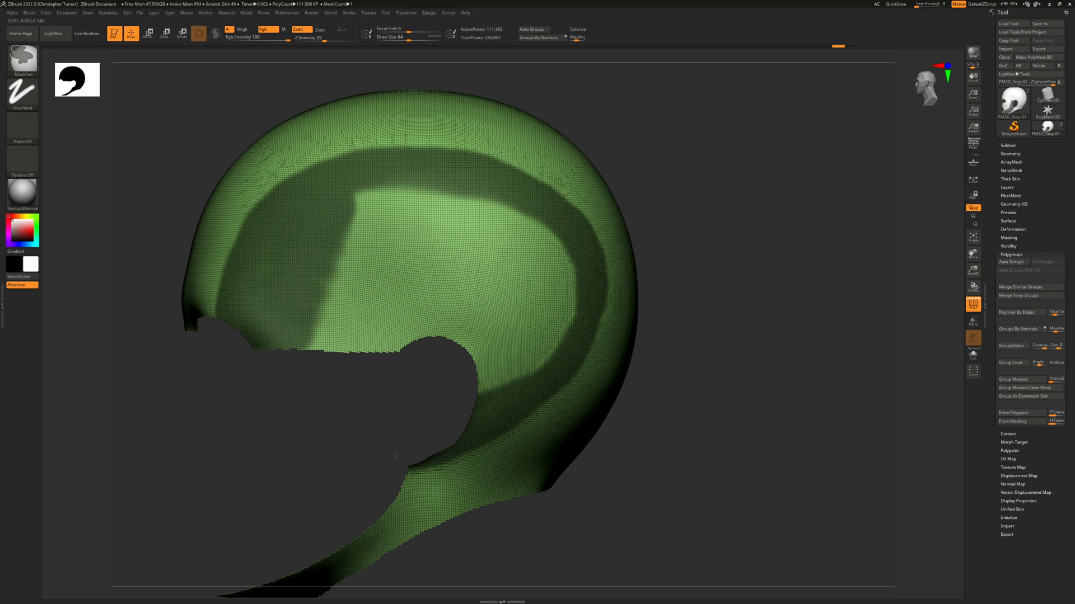
{"action": "mouse_move", "coordinate": [528, 394]}
{"action": "left_mouse_down", "text": "ctrl"}
{"action": "mouse_move", "coordinate": [565, 268]}
{"action": "mouse_move", "coordinate": [414, 190]}
{"action": "mouse_move", "coordinate": [311, 311]}
{"action": "left_mouse_up", "text": "ctrl"}
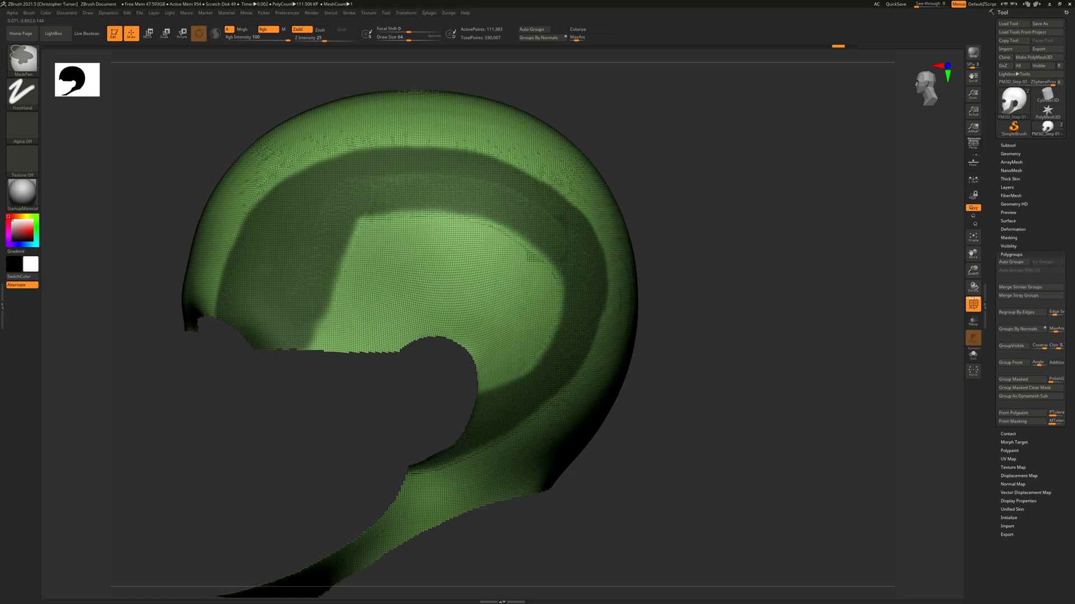
{"action": "mouse_move", "coordinate": [386, 242]}
{"action": "left_mouse_down", "text": "ctrl"}
{"action": "mouse_move", "coordinate": [336, 331]}
{"action": "mouse_move", "coordinate": [392, 338]}
{"action": "mouse_move", "coordinate": [464, 316]}
{"action": "mouse_move", "coordinate": [425, 280]}
{"action": "mouse_move", "coordinate": [403, 229]}
{"action": "mouse_move", "coordinate": [456, 349]}
{"action": "left_mouse_up", "text": "ctrl"}
{"action": "mouse_move", "coordinate": [448, 213]}
{"action": "left_mouse_down", "text": "ctrl"}
{"action": "mouse_move", "coordinate": [478, 283]}
{"action": "mouse_move", "coordinate": [498, 392]}
{"action": "mouse_move", "coordinate": [462, 213]}
{"action": "mouse_move", "coordinate": [487, 400]}
{"action": "mouse_move", "coordinate": [537, 247]}
{"action": "mouse_move", "coordinate": [510, 339]}
{"action": "left_mouse_up", "text": "ctrl"}
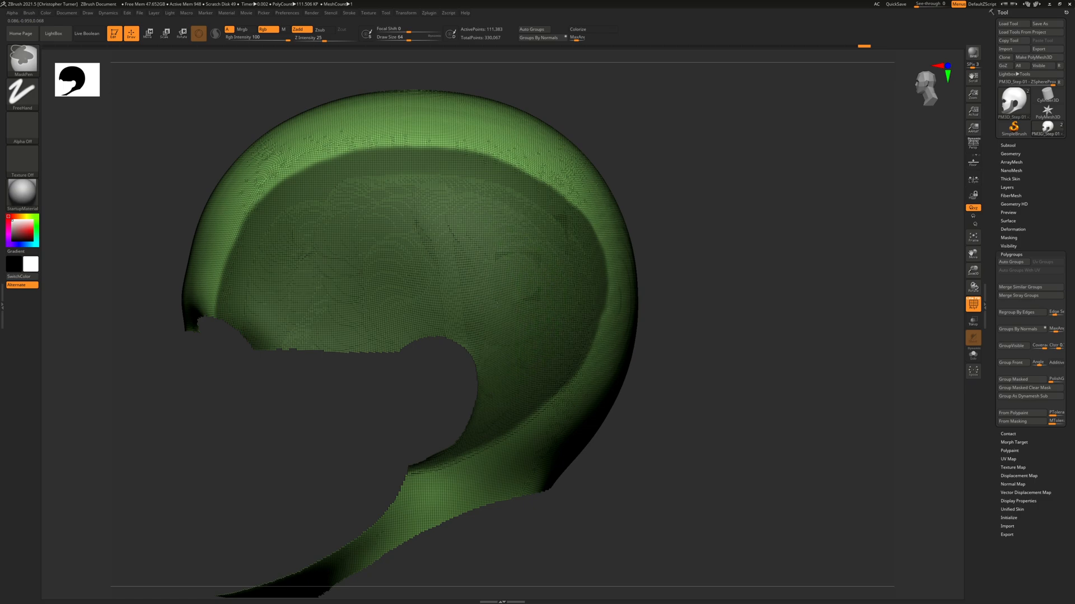
- Turn the masked side of the head into its own polygroup, and show the entire head again
{"action": "key", "text": "ctrl+w"}
{"action": "left_click", "coordinate": [739, 384], "text": "ctrl+shift"}
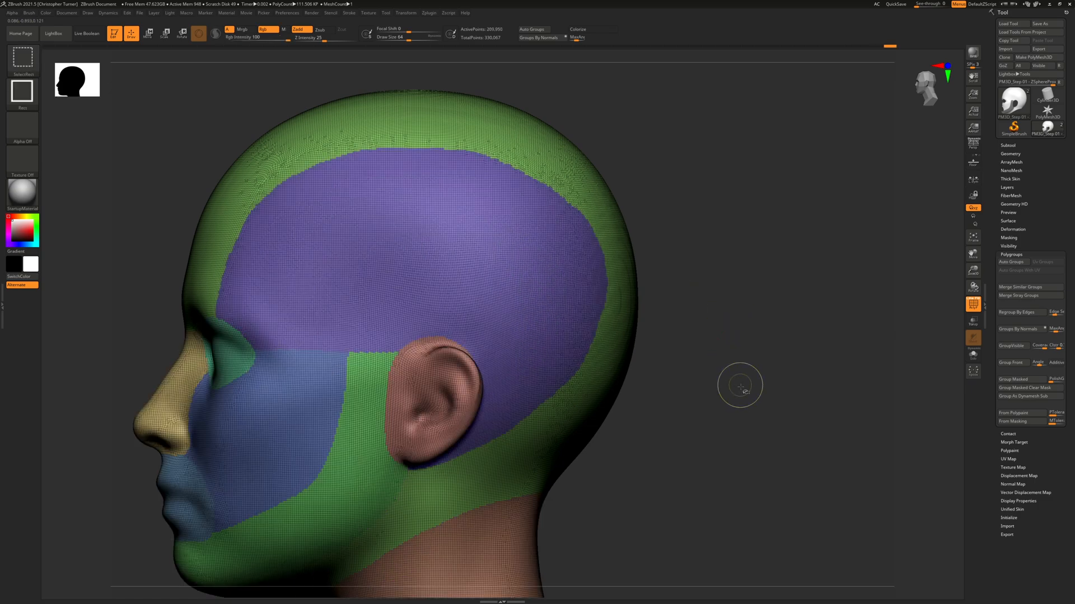
{"action": "left_click_drag", "start_coordinate": [693, 379], "coordinate": [686, 354], "text": "shift"}
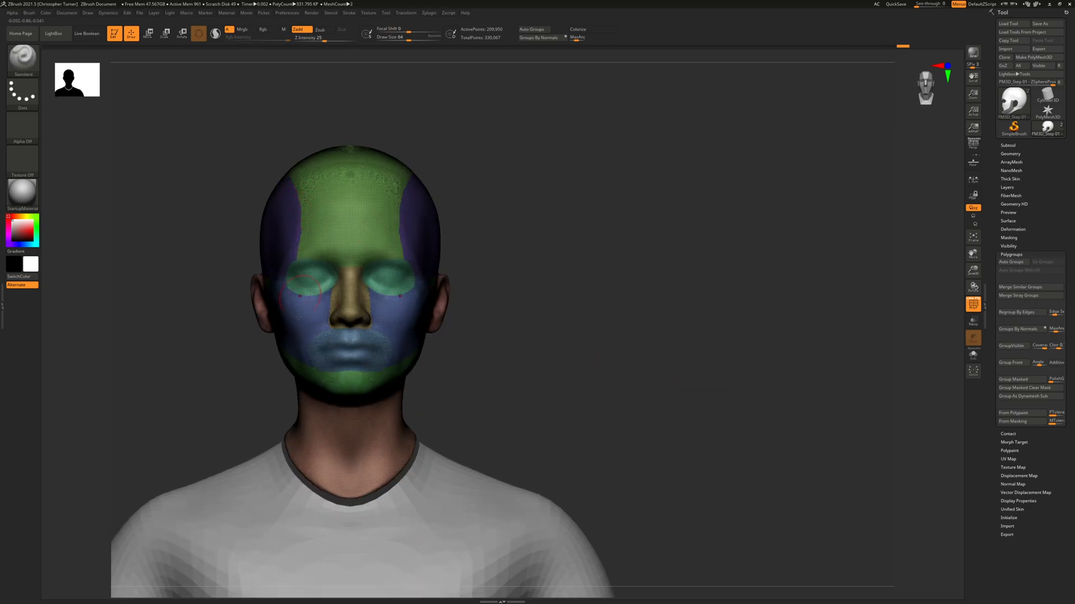
{"action": "mouse_move", "coordinate": [632, 275]}
{"action": "left_mouse_down"}
{"action": "mouse_move", "coordinate": [571, 290]}
{"action": "mouse_move", "coordinate": [617, 343]}
{"action": "mouse_move", "coordinate": [811, 237]}
{"action": "mouse_move", "coordinate": [739, 319]}
{"action": "left_mouse_up"}
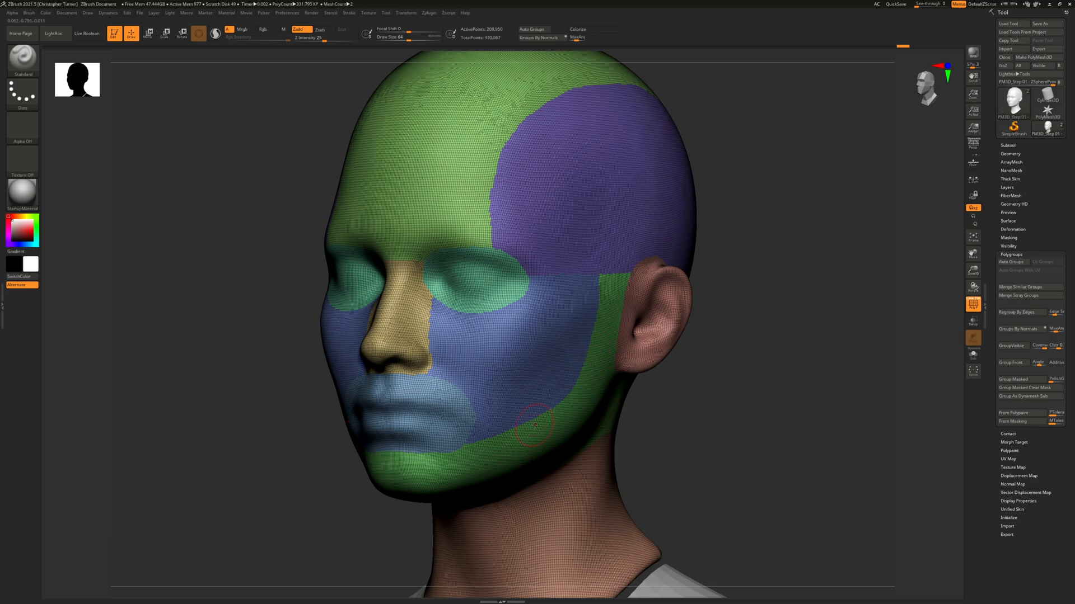
{"action": "left_click_drag", "start_coordinate": [796, 318], "coordinate": [626, 336], "text": "shift"}
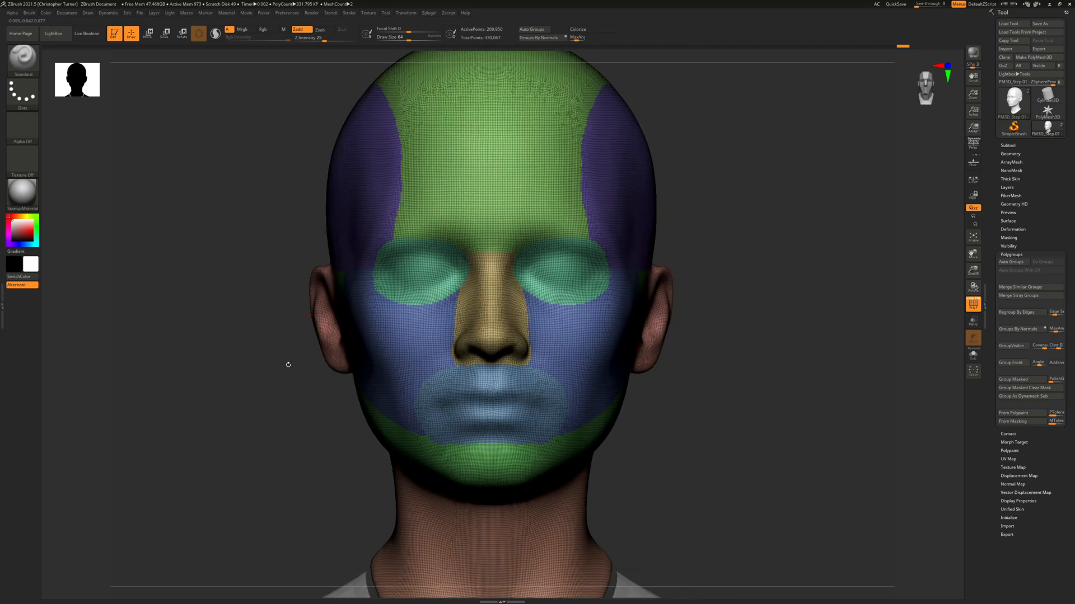
{"action": "left_click_drag", "start_coordinate": [766, 306], "coordinate": [614, 353]}
- Show only the forehead and scalp, side-of-head and cheek polygroups, with all other facial groups hidden
{"action": "key", "text": "ctrl+shift"}
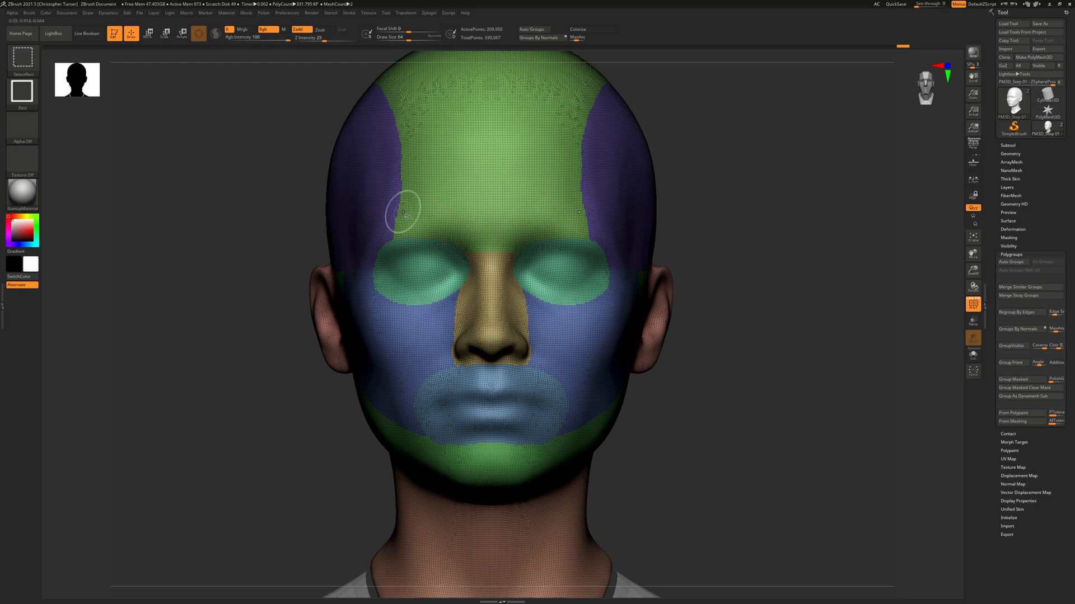
{"action": "left_click", "coordinate": [413, 213], "text": "ctrl+shift"}
{"action": "left_click_drag", "start_coordinate": [765, 283], "coordinate": [774, 292]}
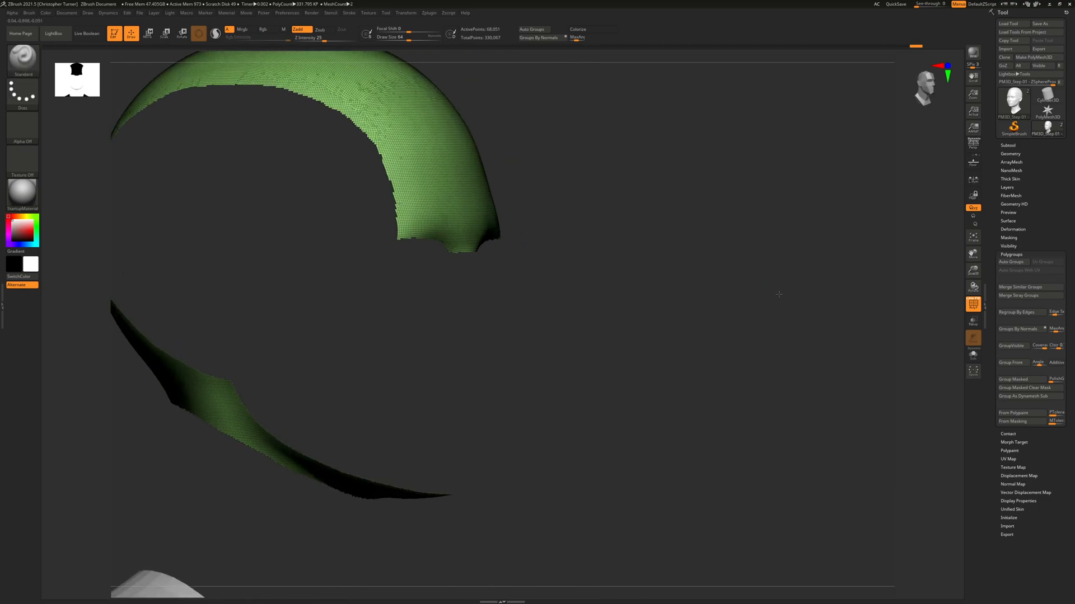
{"action": "left_click", "coordinate": [694, 357], "text": "ctrl+shift"}
{"action": "left_click", "coordinate": [357, 231], "text": "ctrl+shift"}
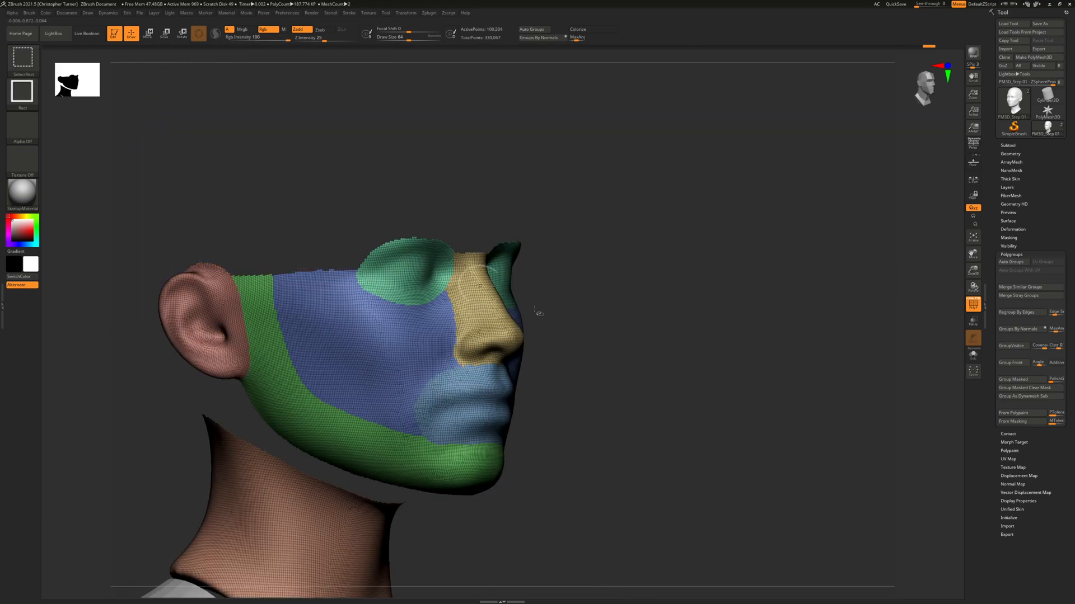
{"action": "left_click", "coordinate": [340, 336], "text": "ctrl+shift"}
{"action": "mouse_move", "coordinate": [683, 317]}
{"action": "left_mouse_down", "text": "ctrl+shift"}
{"action": "mouse_move", "coordinate": [670, 340]}
{"action": "mouse_move", "coordinate": [437, 226]}
{"action": "mouse_move", "coordinate": [470, 244]}
{"action": "mouse_move", "coordinate": [539, 234]}
{"action": "mouse_move", "coordinate": [572, 242]}
{"action": "mouse_move", "coordinate": [582, 270]}
{"action": "left_mouse_up", "text": "ctrl+shift"}
- Paint a mask band around both eye sockets and across the brow, and turn it into its own polygroup
{"action": "mouse_move", "coordinate": [507, 301]}
{"action": "left_mouse_down", "text": "ctrl"}
{"action": "mouse_move", "coordinate": [554, 319]}
{"action": "mouse_move", "coordinate": [594, 282]}
{"action": "left_mouse_up", "text": "ctrl"}
{"action": "left_click_drag", "start_coordinate": [763, 273], "coordinate": [588, 263]}
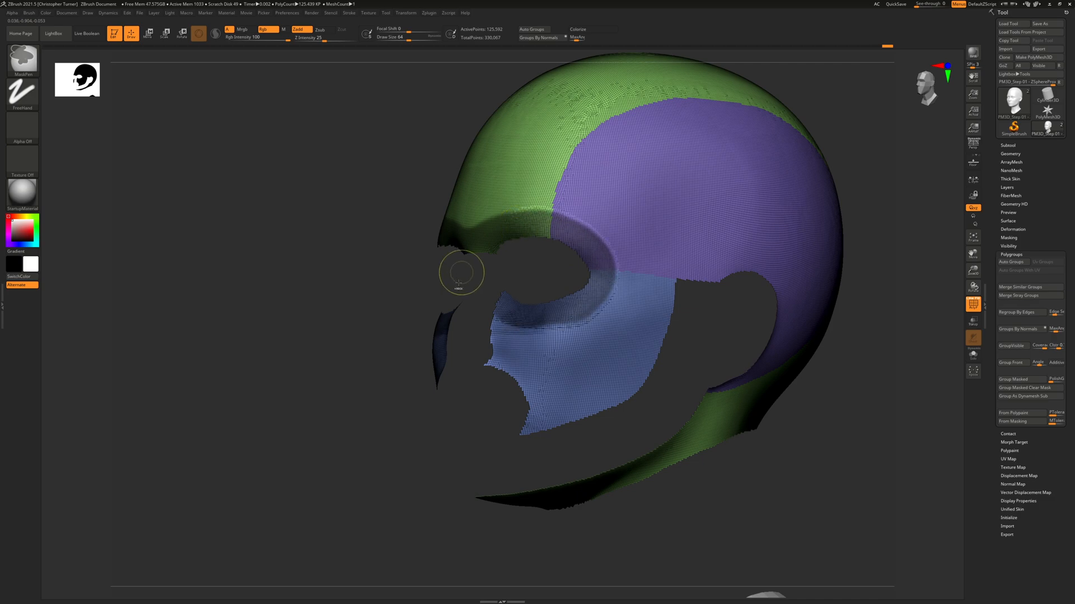
{"action": "left_click_drag", "start_coordinate": [279, 290], "coordinate": [298, 290]}
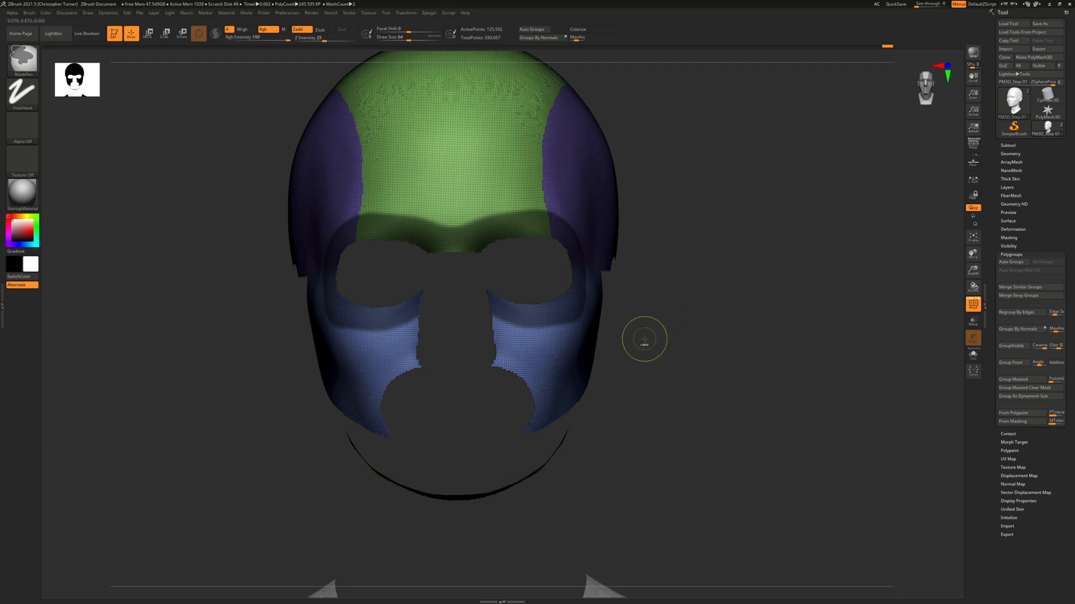
{"action": "key", "text": "ctrl+w"}
{"action": "left_click_drag", "start_coordinate": [762, 311], "coordinate": [572, 306]}
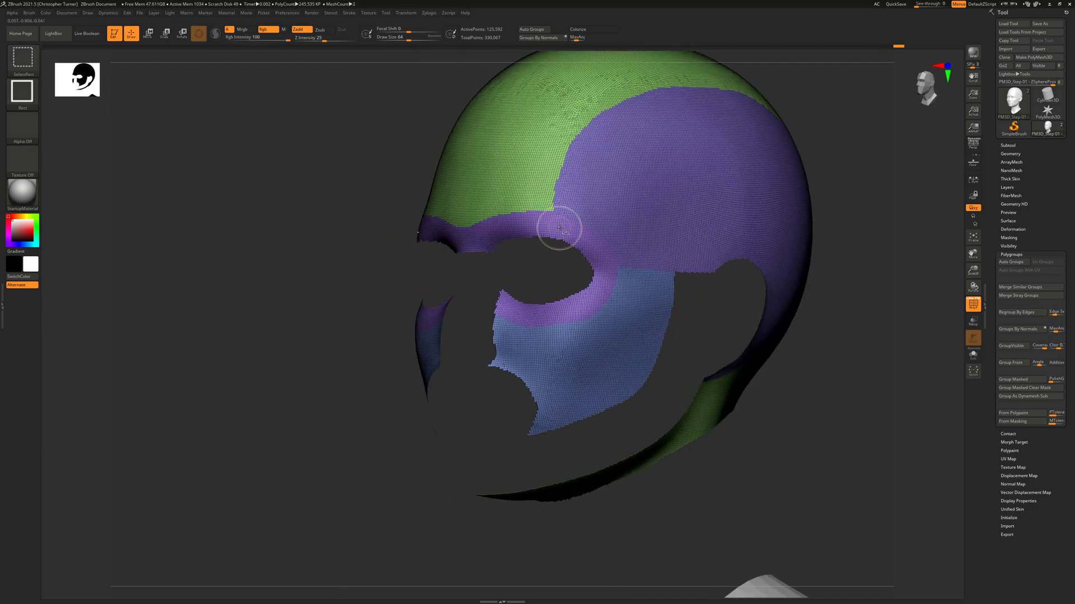
- Assign a new polygroup to the band around both eyes and across the brow, and show the whole head again
{"action": "left_click", "coordinate": [564, 231], "text": "ctrl+shift"}
{"action": "left_click_drag", "start_coordinate": [351, 305], "coordinate": [287, 301], "text": "ctrl+shift"}
{"action": "left_click", "coordinate": [288, 300], "text": "ctrl+shift"}
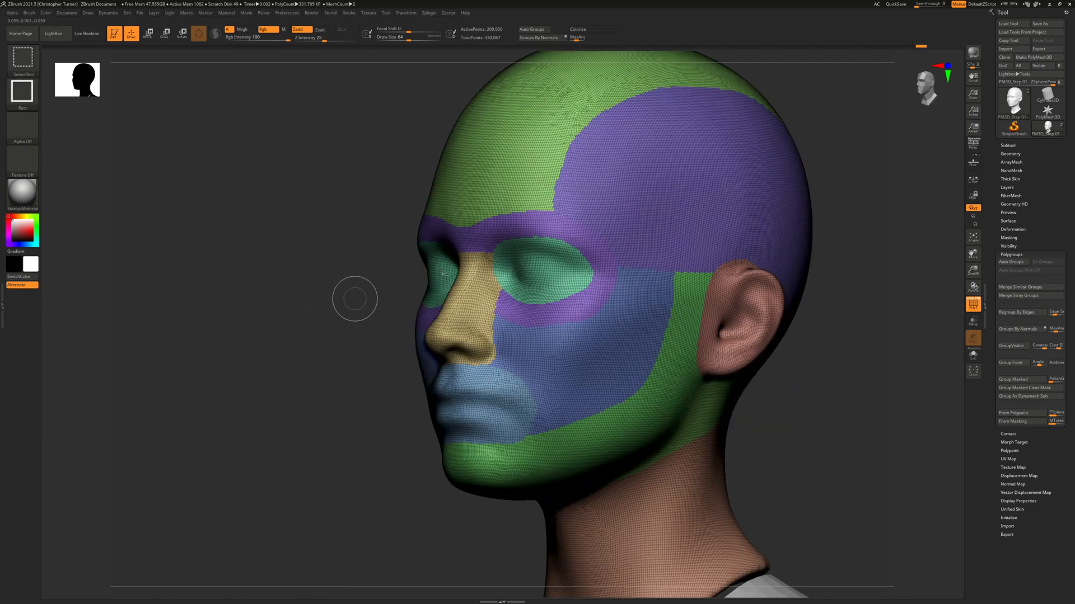
{"action": "left_click", "coordinate": [533, 236], "text": "ctrl+shift"}
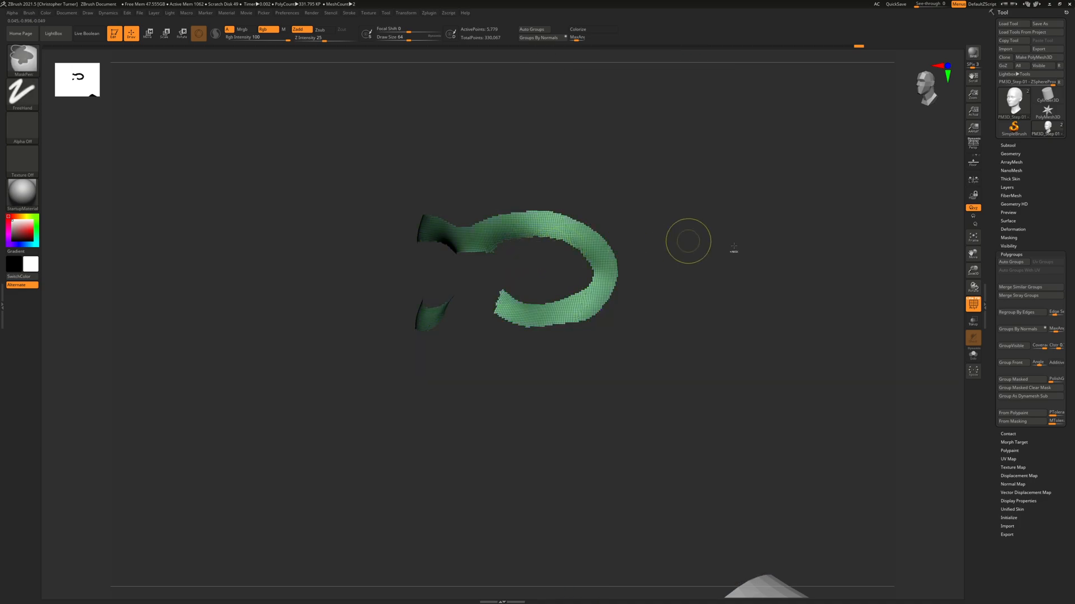
{"action": "left_click_drag", "start_coordinate": [796, 267], "coordinate": [824, 262], "text": "ctrl+shift"}
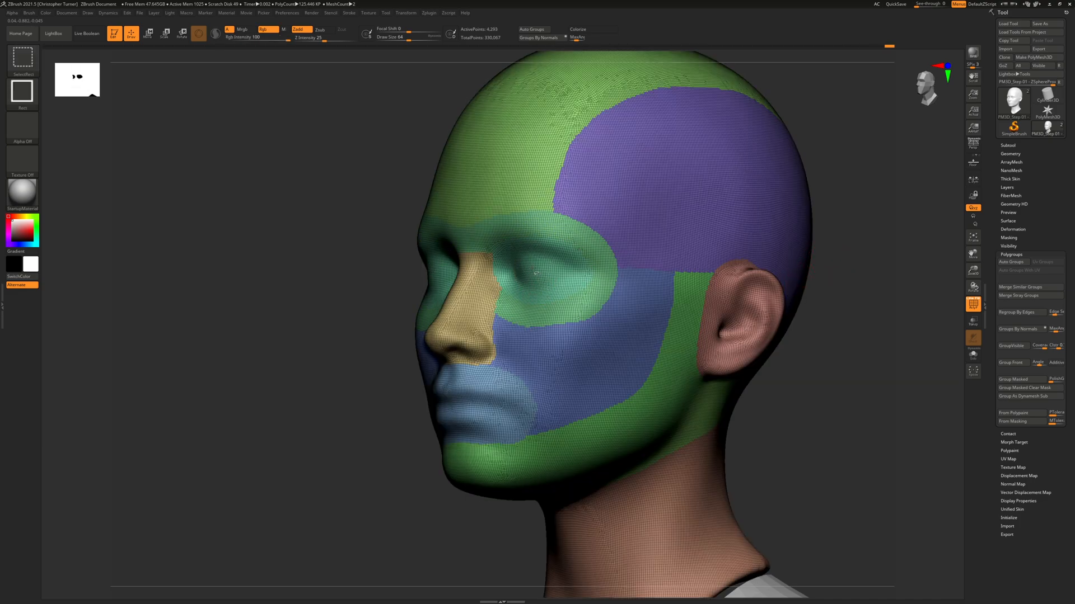
- Isolate both eye sockets, assign them a new polygroup, and show the whole head again
{"action": "left_click", "coordinate": [525, 281], "text": "ctrl+shift"}
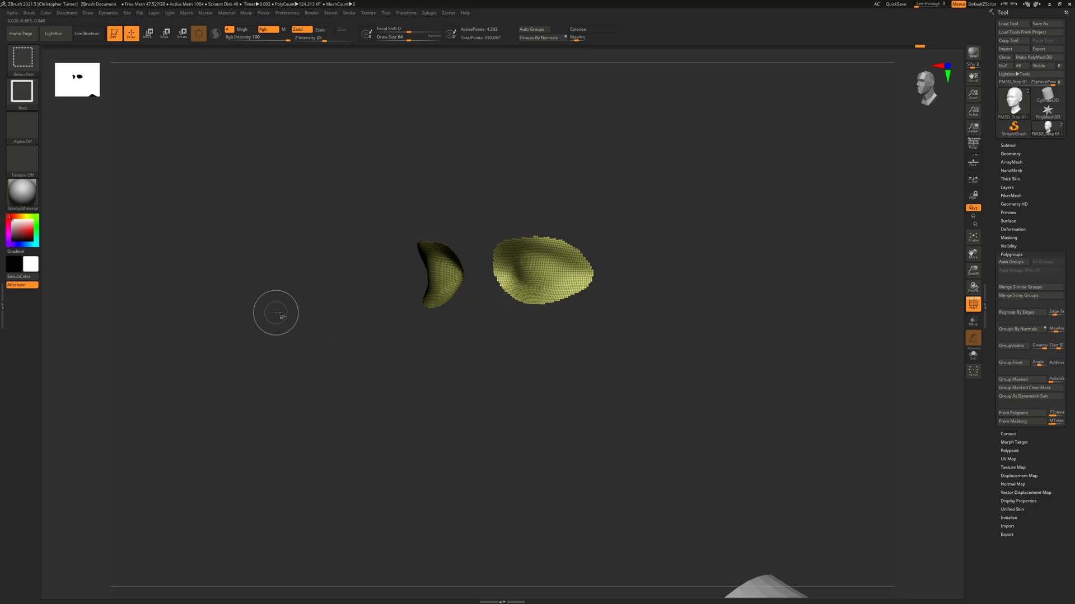
{"action": "left_click", "coordinate": [269, 311], "text": "ctrl+shift"}
{"action": "left_click_drag", "start_coordinate": [268, 311], "coordinate": [777, 308]}
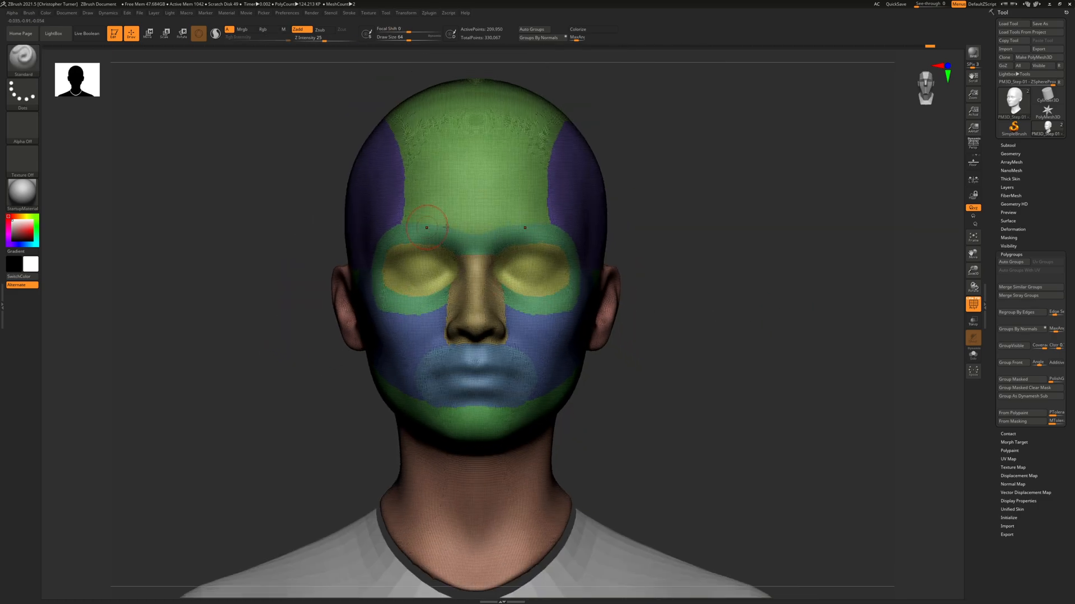
- Isolate the cheek, split its front part beside the nose and mouth into a separate polygroup, and show the whole head again
{"action": "left_click_drag", "start_coordinate": [632, 254], "coordinate": [773, 243]}
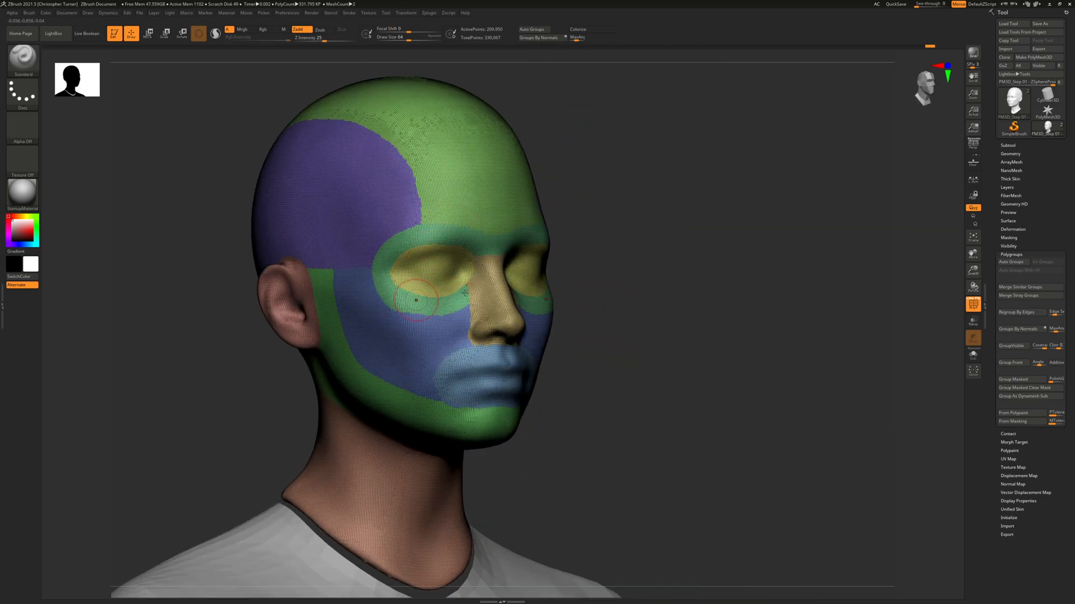
{"action": "left_click_drag", "start_coordinate": [684, 303], "coordinate": [427, 378]}
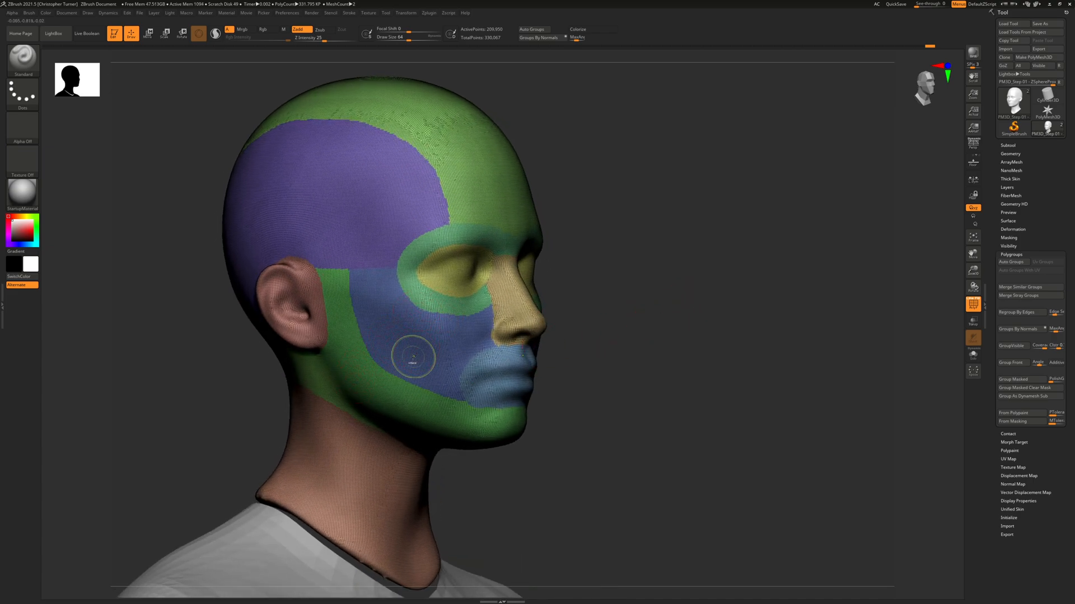
{"action": "left_click", "coordinate": [415, 352], "text": "ctrl+shift"}
{"action": "left_click_drag", "start_coordinate": [605, 305], "coordinate": [643, 301]}
{"action": "left_click_drag", "start_coordinate": [573, 278], "coordinate": [705, 336]}
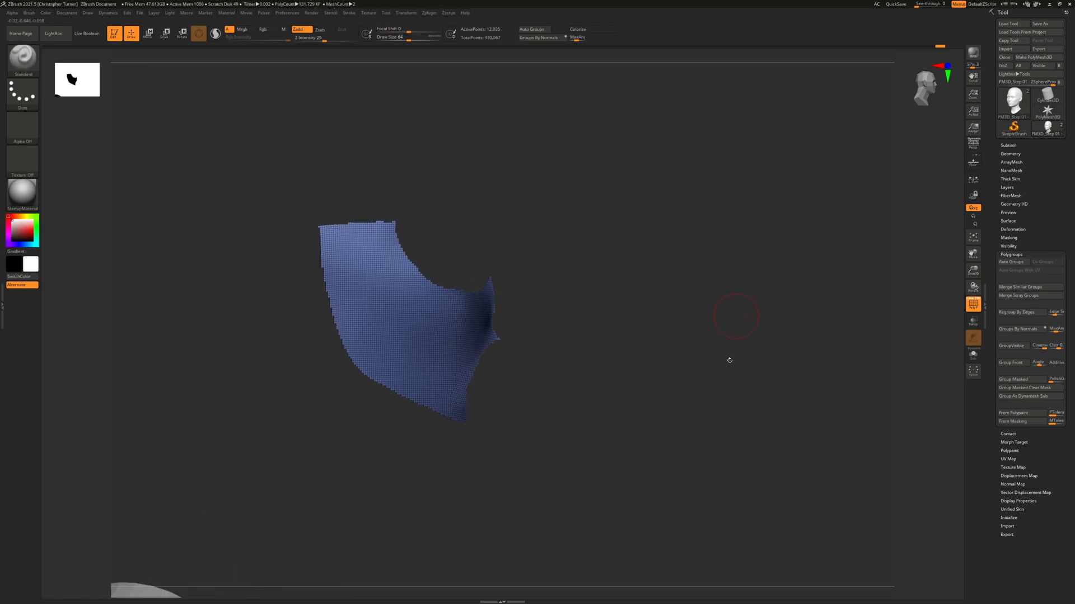
{"action": "mouse_move", "coordinate": [703, 453]}
{"action": "left_mouse_down", "text": "shift"}
{"action": "mouse_move", "coordinate": [837, 329]}
{"action": "mouse_move", "coordinate": [711, 331]}
{"action": "mouse_move", "coordinate": [592, 311]}
{"action": "mouse_move", "coordinate": [515, 270]}
{"action": "mouse_move", "coordinate": [711, 252]}
{"action": "mouse_move", "coordinate": [629, 240]}
{"action": "mouse_move", "coordinate": [556, 200]}
{"action": "mouse_move", "coordinate": [559, 224]}
{"action": "left_mouse_up", "text": "shift"}
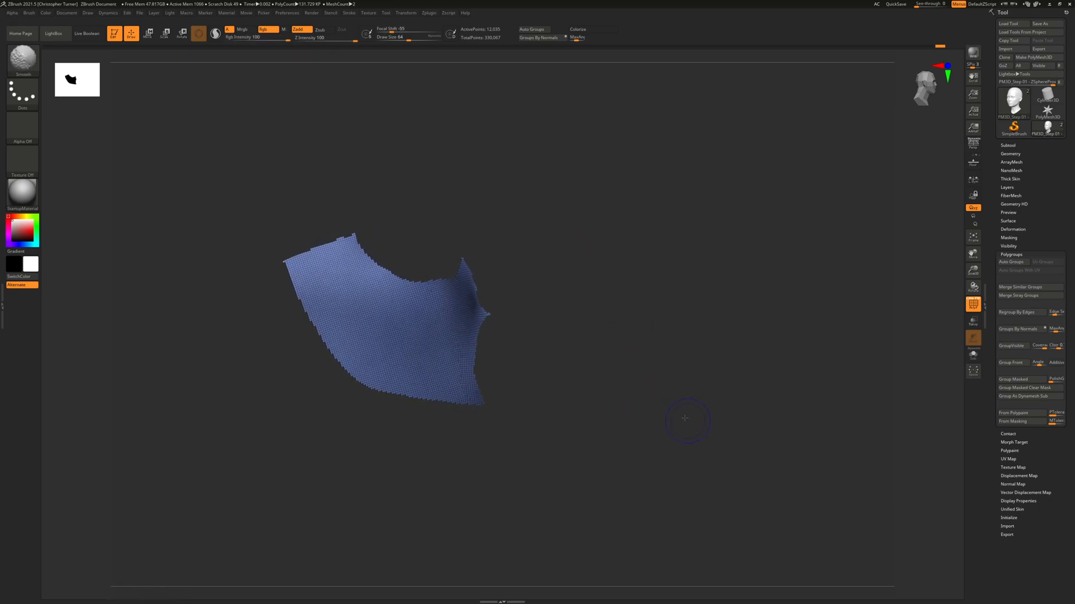
{"action": "left_click_drag", "start_coordinate": [677, 269], "coordinate": [320, 80], "text": "shift"}
{"action": "left_click_drag", "start_coordinate": [660, 196], "coordinate": [576, 410], "text": "ctrl+shift"}
{"action": "left_click", "coordinate": [628, 415], "text": "ctrl+shift"}
{"action": "left_click_drag", "start_coordinate": [655, 178], "coordinate": [394, 517], "text": "ctrl+shift"}
{"action": "key", "text": "ctrl+w"}
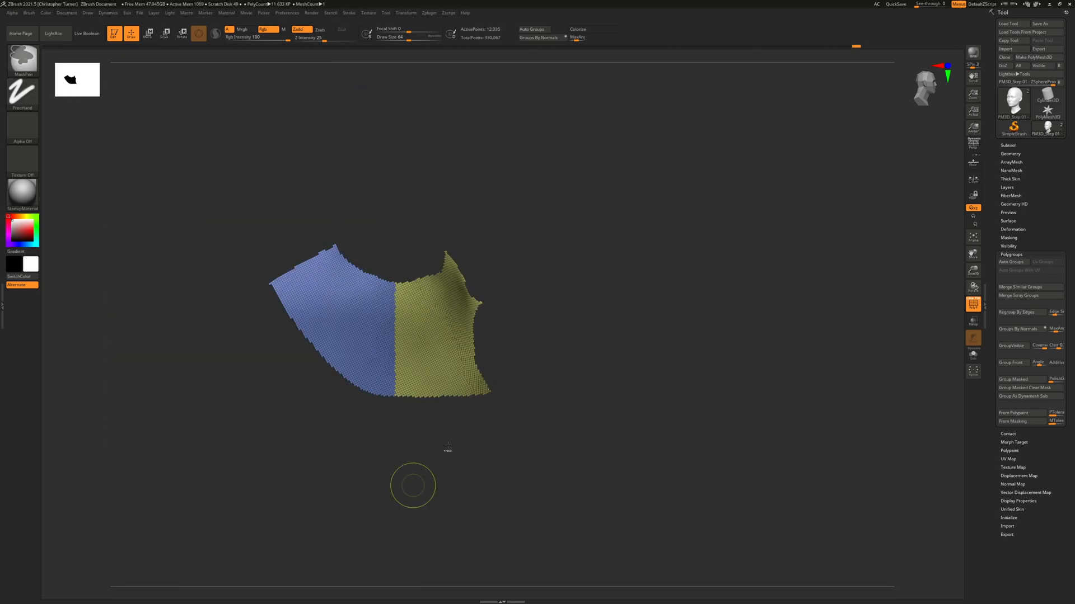
{"action": "left_click", "coordinate": [655, 338], "text": "ctrl+shift"}
- Isolate the scalp group, turn its strip under the jaw, forward of the ear, into its own polygroup, and show the whole head again
{"action": "left_click_drag", "start_coordinate": [713, 310], "coordinate": [683, 337], "text": "shift"}
{"action": "left_click_drag", "start_coordinate": [834, 357], "coordinate": [619, 351]}
{"action": "left_click_drag", "start_coordinate": [178, 414], "coordinate": [417, 410]}
{"action": "left_click_drag", "start_coordinate": [854, 403], "coordinate": [700, 384]}
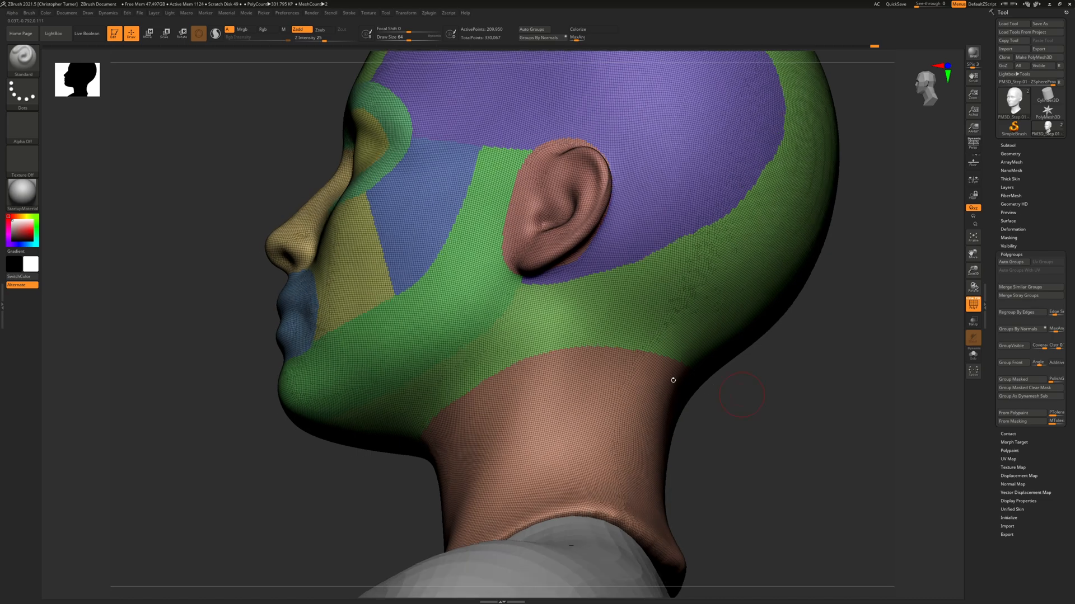
{"action": "left_click", "coordinate": [341, 360], "text": "ctrl+shift"}
{"action": "left_click_drag", "start_coordinate": [207, 258], "coordinate": [526, 519], "text": "ctrl"}
{"action": "key", "text": "ctrl+w"}
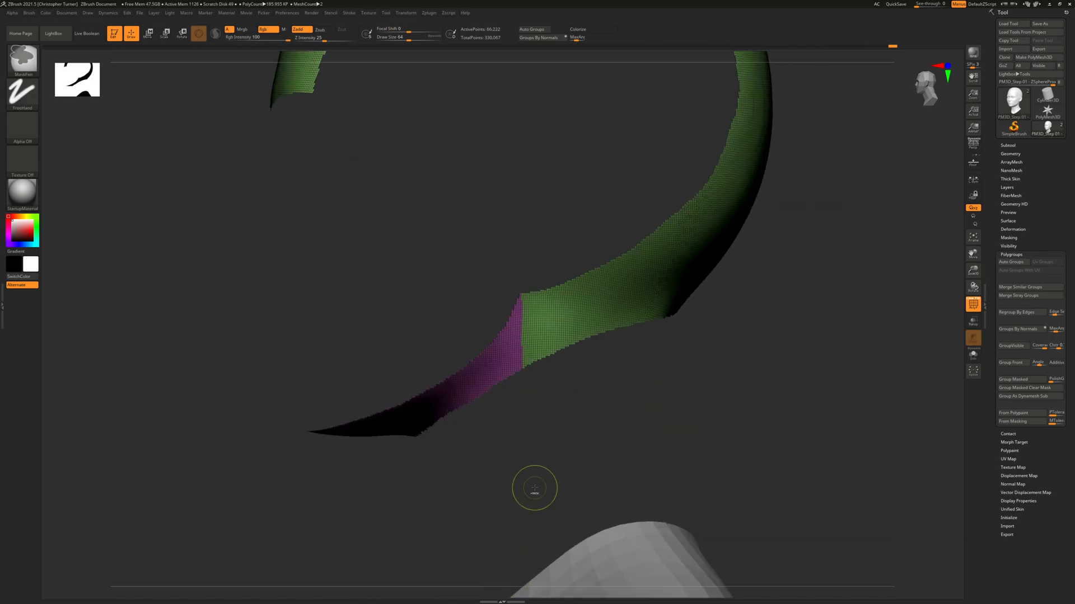
{"action": "left_click", "coordinate": [773, 432], "text": "ctrl+shift"}
{"action": "left_click_drag", "start_coordinate": [794, 379], "coordinate": [664, 433]}
{"action": "left_click_drag", "start_coordinate": [269, 482], "coordinate": [466, 446]}
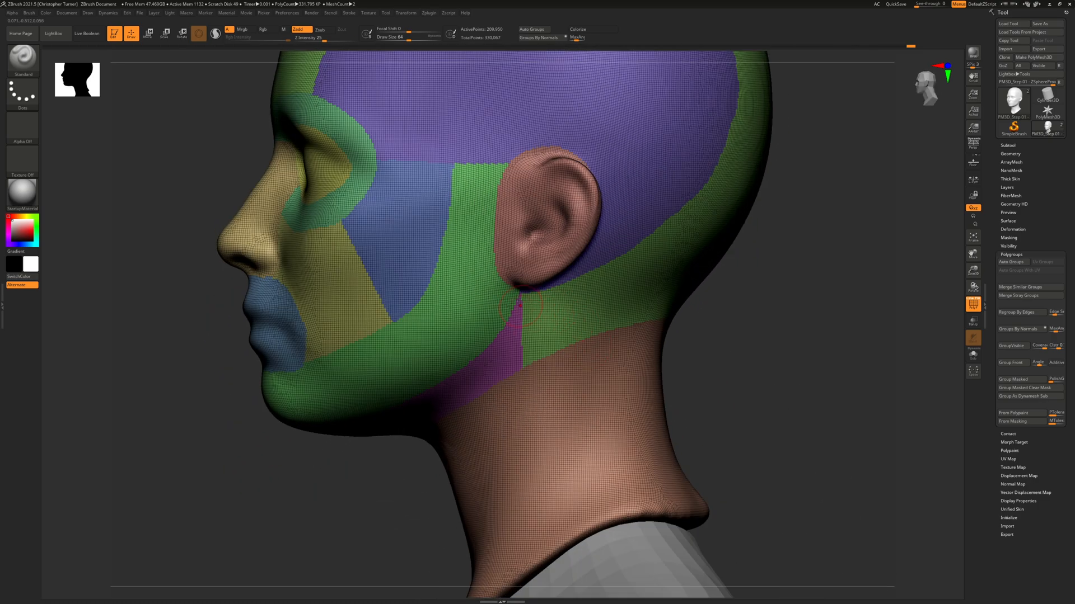
{"action": "left_click_drag", "start_coordinate": [746, 426], "coordinate": [800, 315]}
{"action": "left_click_drag", "start_coordinate": [732, 312], "coordinate": [765, 347], "text": "alt"}
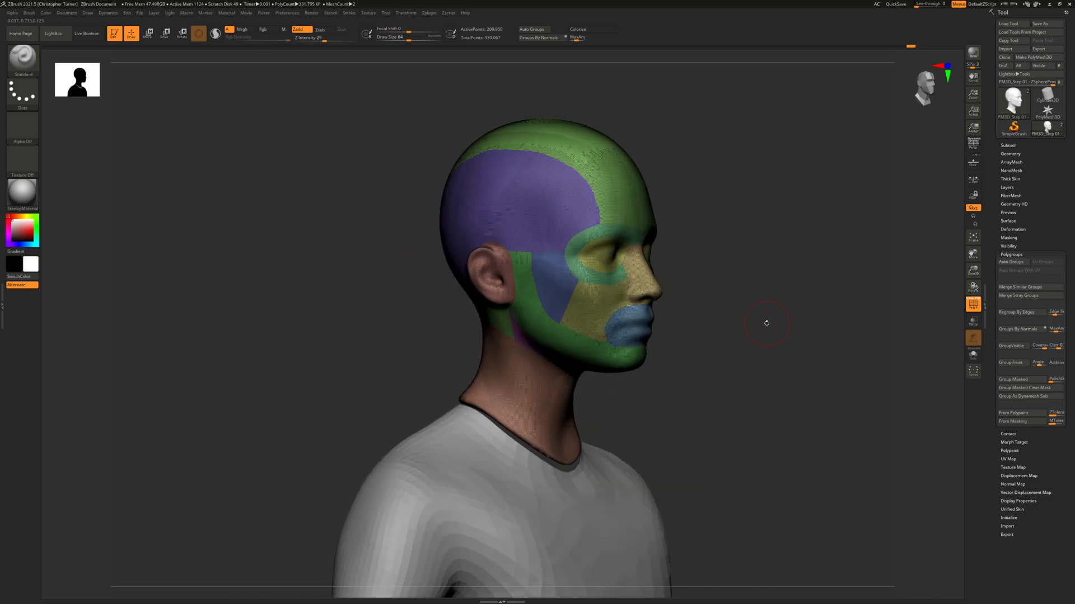
- Make the body the active subtool and examine its polygroup layout from the front and side
{"action": "left_click_drag", "start_coordinate": [726, 360], "coordinate": [703, 366]}
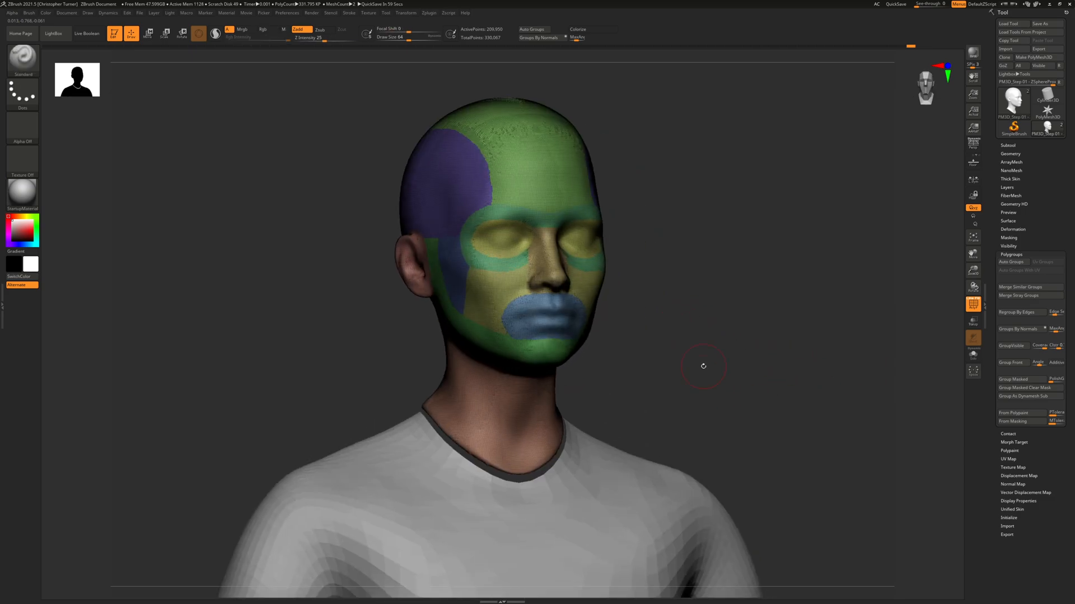
{"action": "left_click_drag", "start_coordinate": [682, 409], "coordinate": [710, 204], "text": "alt"}
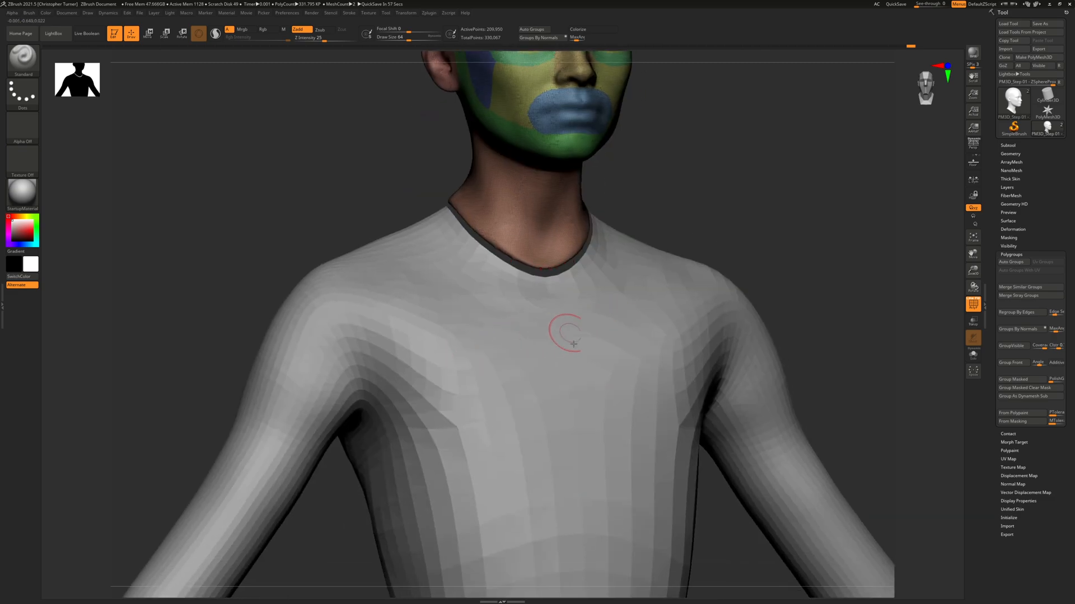
{"action": "left_click", "coordinate": [583, 367], "text": "alt"}
{"action": "key", "text": "f"}
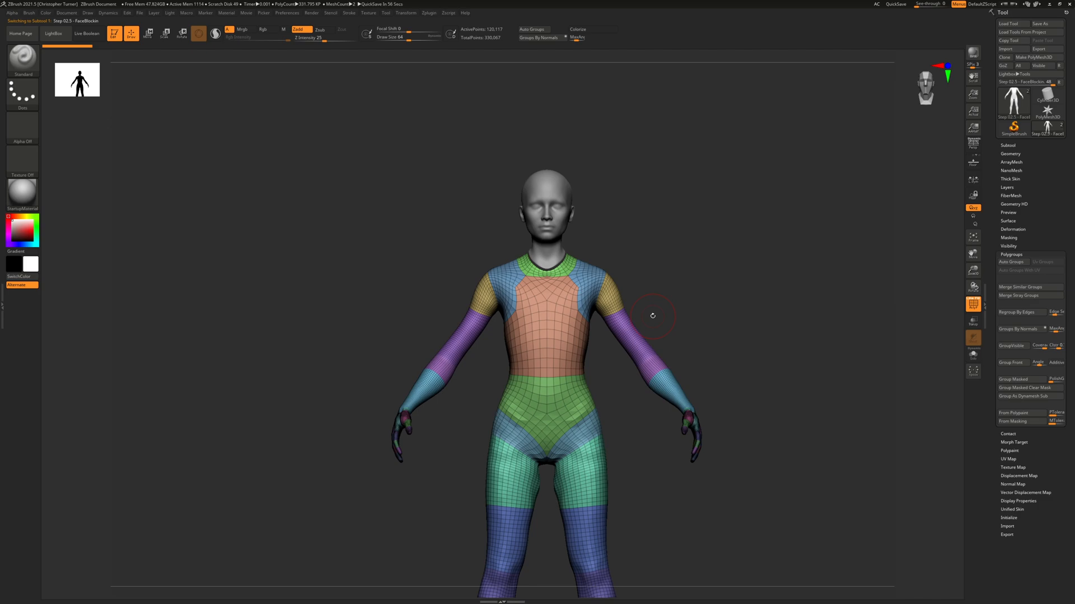
{"action": "left_click_drag", "start_coordinate": [746, 271], "coordinate": [729, 319]}
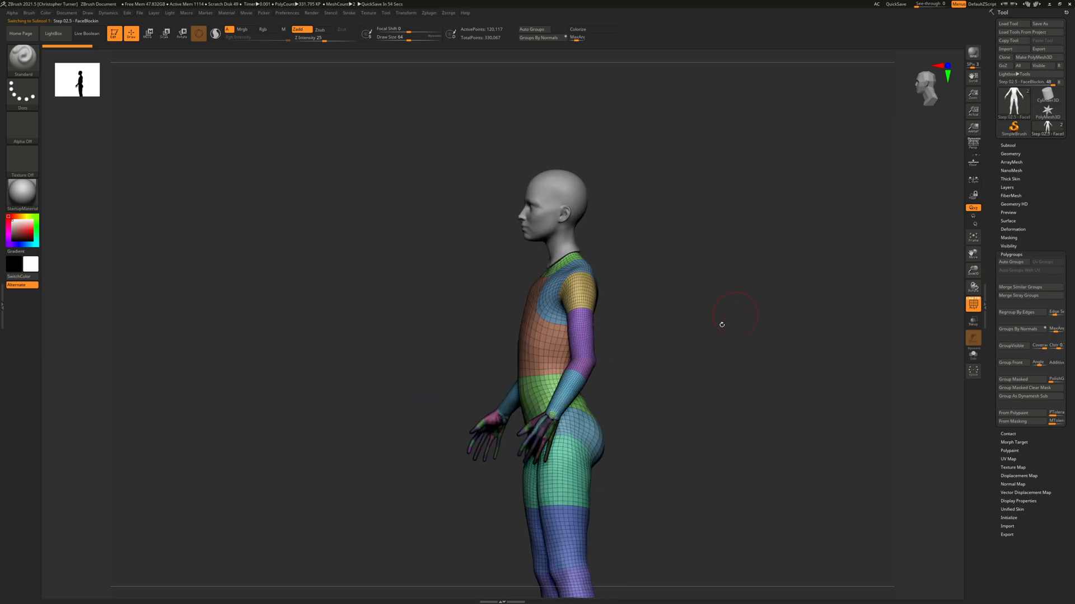
{"action": "left_click_drag", "start_coordinate": [697, 388], "coordinate": [643, 280], "text": "alt"}
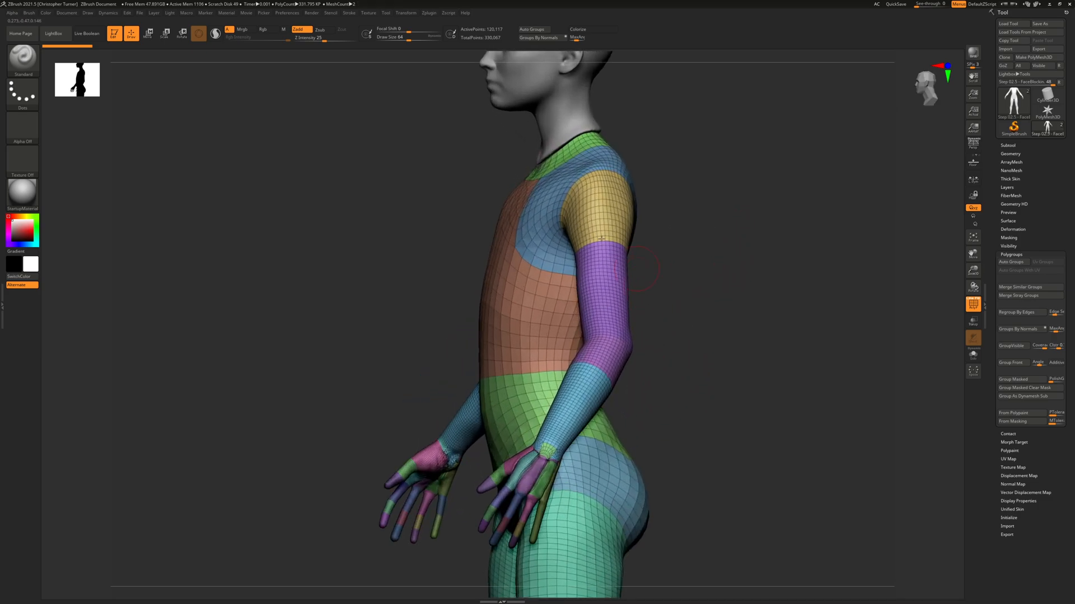
{"action": "left_click_drag", "start_coordinate": [754, 261], "coordinate": [731, 294], "text": "shift"}
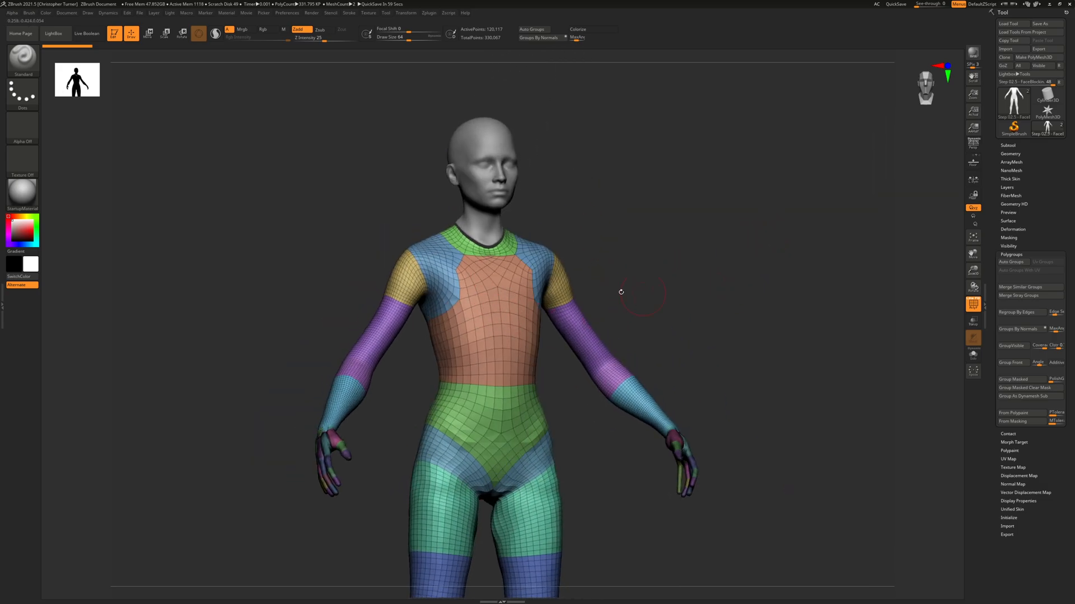
{"action": "left_click_drag", "start_coordinate": [653, 342], "coordinate": [722, 341], "text": "shift"}
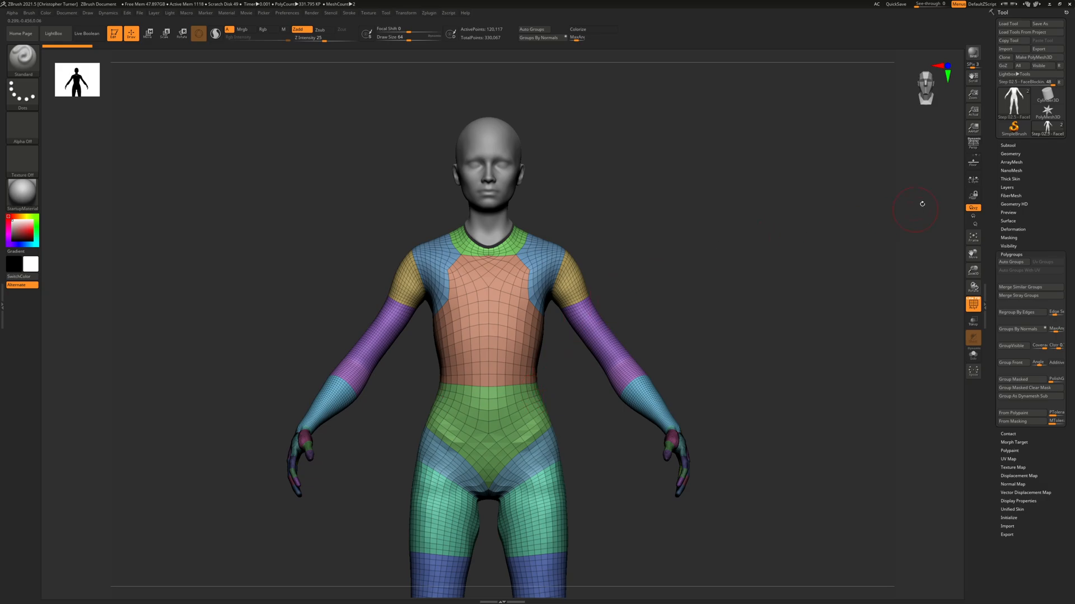
{"action": "left_click_drag", "start_coordinate": [724, 275], "coordinate": [487, 286], "text": "shift"}
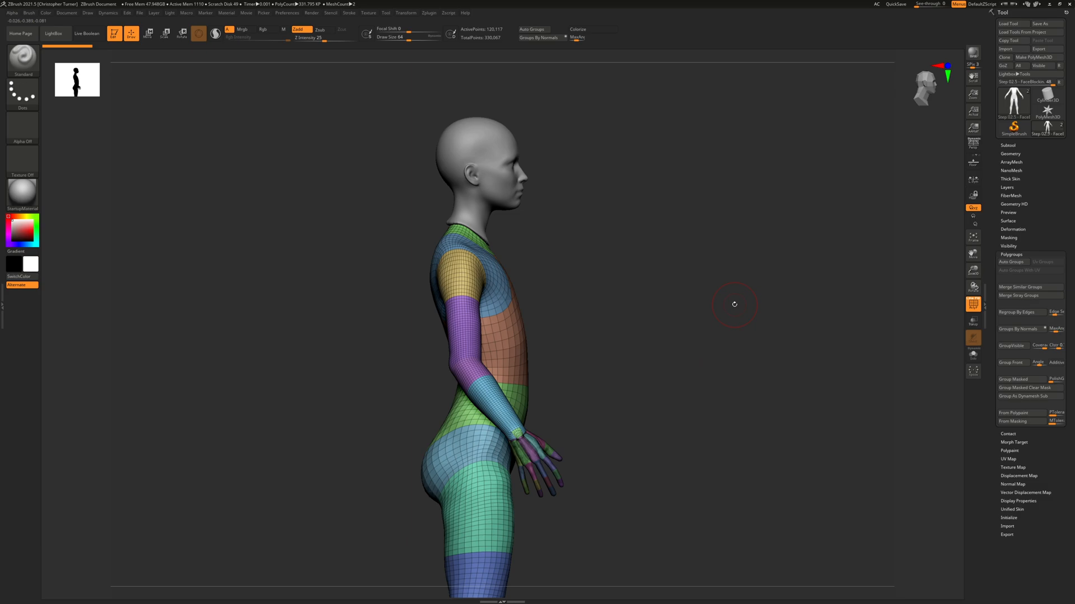
- Append a sphere to the subtool list and make it the active subtool
{"action": "left_click", "coordinate": [1006, 145]}
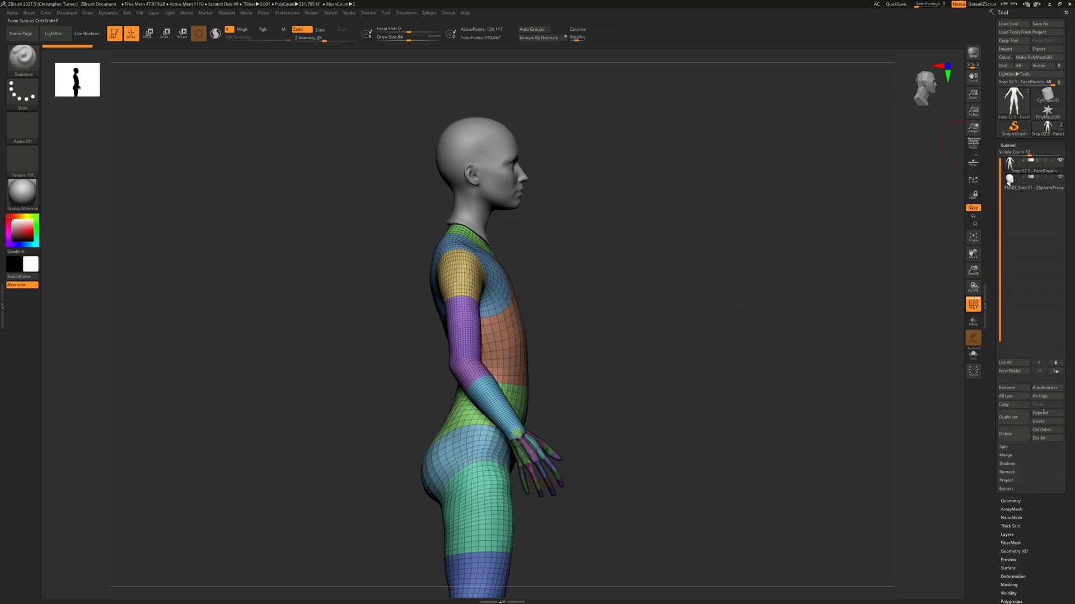
{"action": "left_click", "coordinate": [1040, 413]}
{"action": "left_click", "coordinate": [804, 454]}
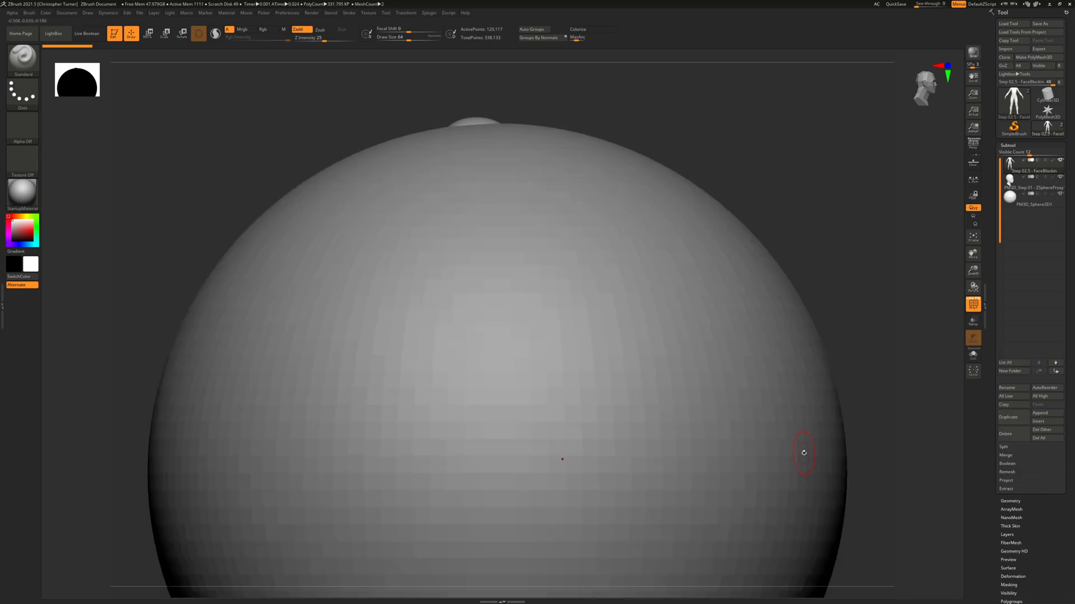
{"action": "left_click", "coordinate": [772, 281], "text": "alt"}
- Shrink the sphere to breast size and place it on the front of the chest, on the character's right side
{"action": "mouse_move", "coordinate": [867, 251]}
{"action": "left_mouse_down", "text": "alt"}
{"action": "mouse_move", "coordinate": [799, 177]}
{"action": "mouse_move", "coordinate": [776, 243]}
{"action": "mouse_move", "coordinate": [798, 297]}
{"action": "mouse_move", "coordinate": [746, 142]}
{"action": "mouse_move", "coordinate": [556, 81]}
{"action": "left_mouse_up", "text": "alt"}
{"action": "left_click", "coordinate": [148, 33]}
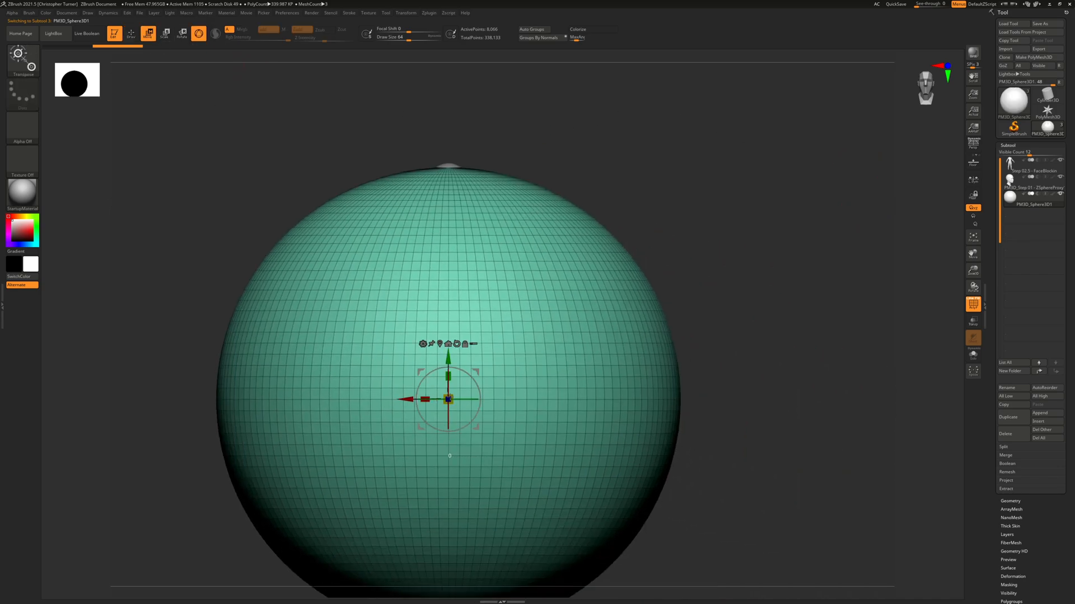
{"action": "left_click_drag", "start_coordinate": [450, 398], "coordinate": [271, 514]}
{"action": "left_click_drag", "start_coordinate": [565, 301], "coordinate": [689, 300]}
{"action": "left_click_drag", "start_coordinate": [478, 371], "coordinate": [498, 253]}
{"action": "left_click_drag", "start_coordinate": [607, 257], "coordinate": [669, 343], "text": "shift"}
{"action": "left_click_drag", "start_coordinate": [463, 275], "coordinate": [458, 303]}
{"action": "left_click_drag", "start_coordinate": [495, 252], "coordinate": [422, 296]}
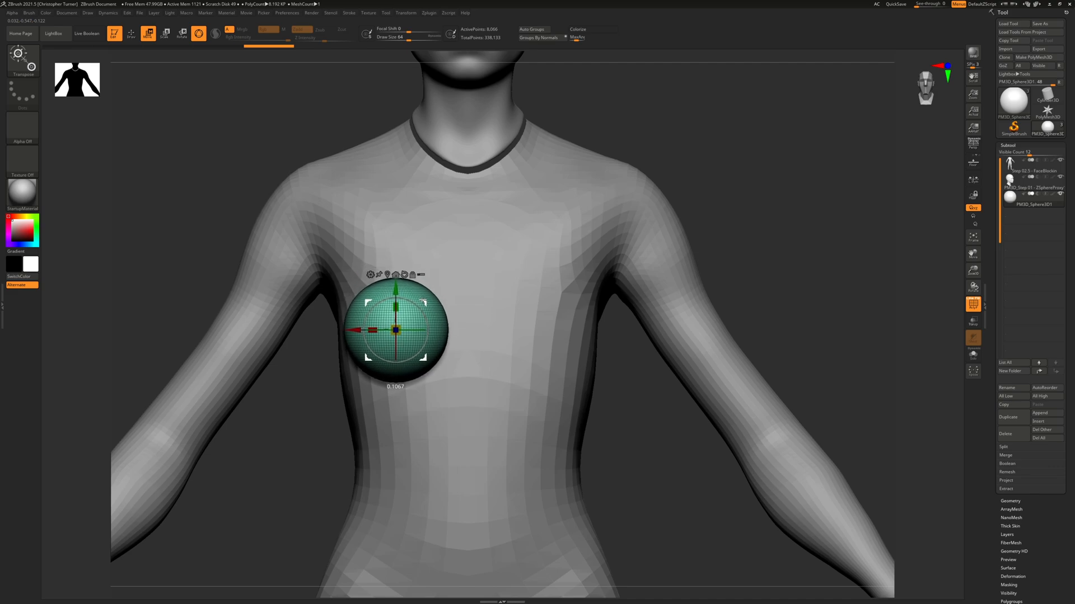
- Fit the sphere against the chest in side view and tilt it backward, and return to draw mode
{"action": "left_click_drag", "start_coordinate": [773, 216], "coordinate": [890, 221]}
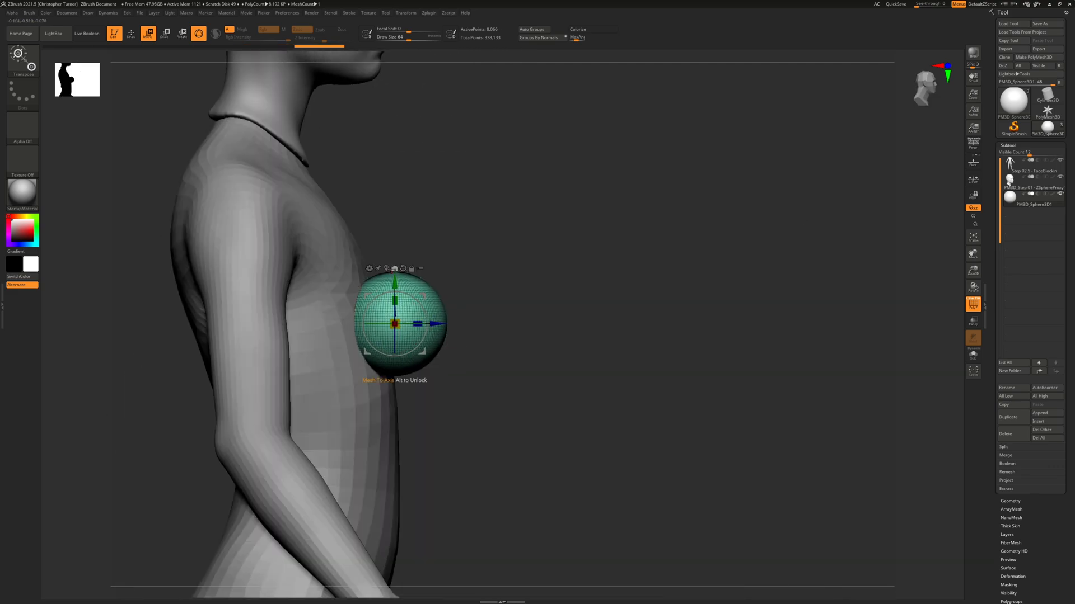
{"action": "left_click_drag", "start_coordinate": [294, 258], "coordinate": [354, 275], "text": "shift"}
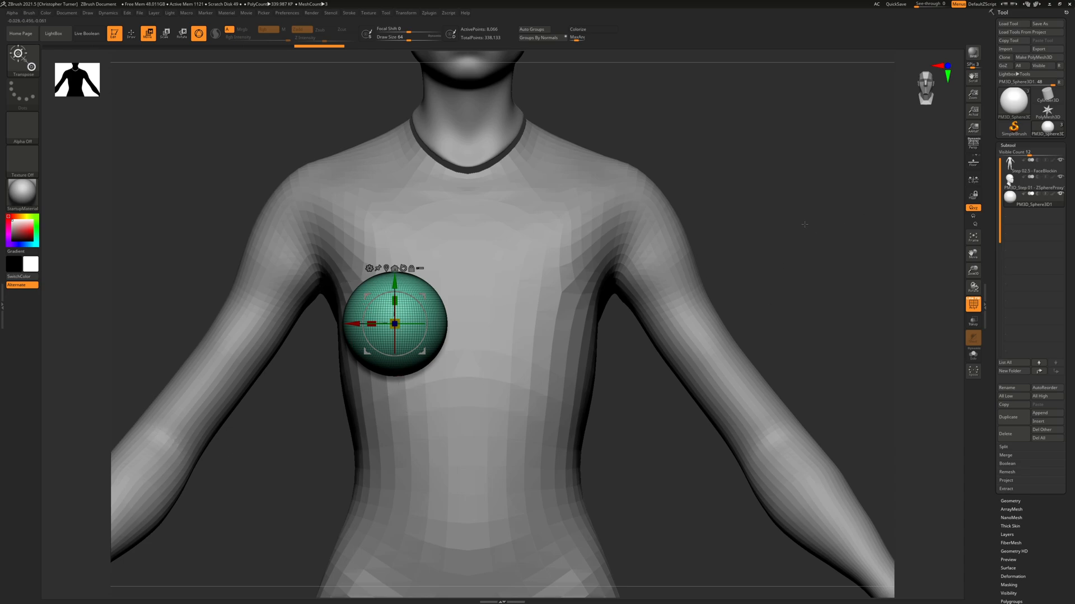
{"action": "left_click_drag", "start_coordinate": [200, 421], "coordinate": [216, 270], "text": "shift"}
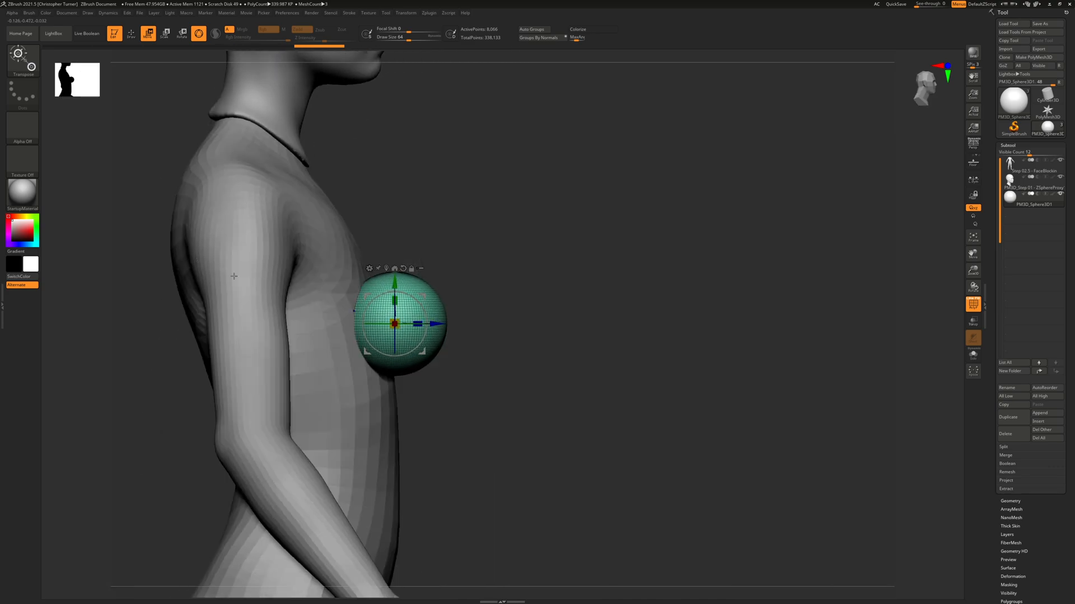
{"action": "left_click_drag", "start_coordinate": [416, 300], "coordinate": [383, 293]}
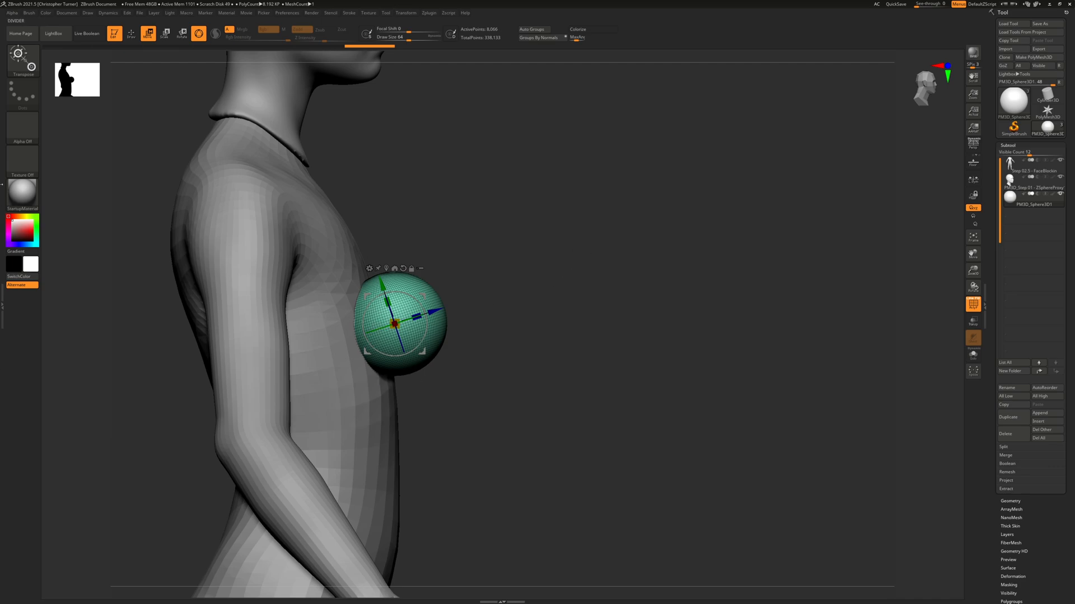
{"action": "key", "text": "q"}
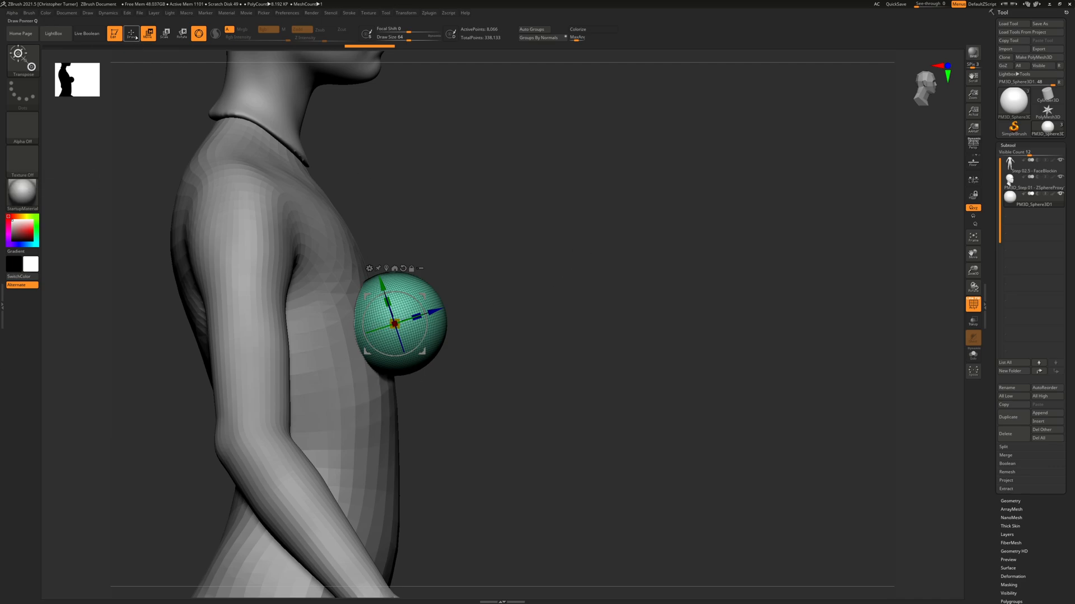
{"action": "mouse_move", "coordinate": [392, 233]}
{"action": "left_mouse_down"}
{"action": "mouse_move", "coordinate": [554, 338]}
{"action": "mouse_move", "coordinate": [532, 325]}
{"action": "left_mouse_up"}
{"action": "mouse_move", "coordinate": [187, 237]}
{"action": "left_mouse_down"}
{"action": "mouse_move", "coordinate": [581, 302]}
{"action": "mouse_move", "coordinate": [350, 247]}
{"action": "mouse_move", "coordinate": [283, 381]}
{"action": "mouse_move", "coordinate": [316, 336]}
{"action": "left_mouse_up"}
- Choose the Move brush, mask the lower half of the sphere, and soften the mask's edge
{"action": "key", "text": "b"}
{"action": "key", "text": "m"}
{"action": "key", "text": "v"}
{"action": "left_click_drag", "start_coordinate": [743, 224], "coordinate": [762, 235]}
{"action": "left_click_drag", "start_coordinate": [236, 466], "coordinate": [499, 323], "text": "ctrl"}
{"action": "key", "text": "ctrl"}
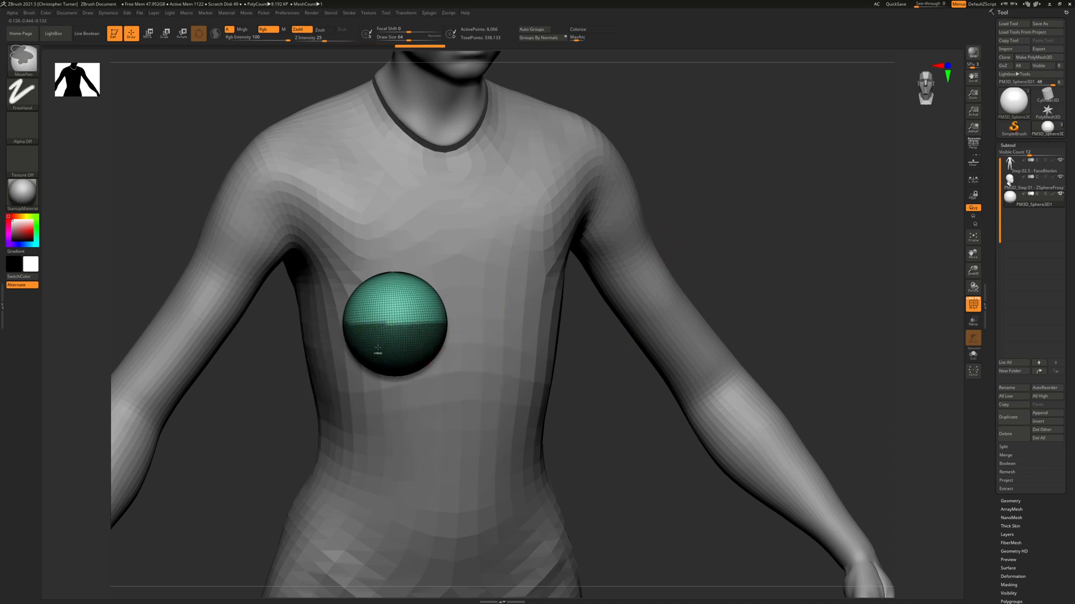
{"action": "left_click", "coordinate": [439, 341], "text": "ctrl"}
- With the draw size raised to about 332, pull the sphere's top upward and push its upper slope back toward the chest
{"action": "key", "text": "space"}
{"action": "left_click_drag", "start_coordinate": [406, 290], "coordinate": [427, 286]}
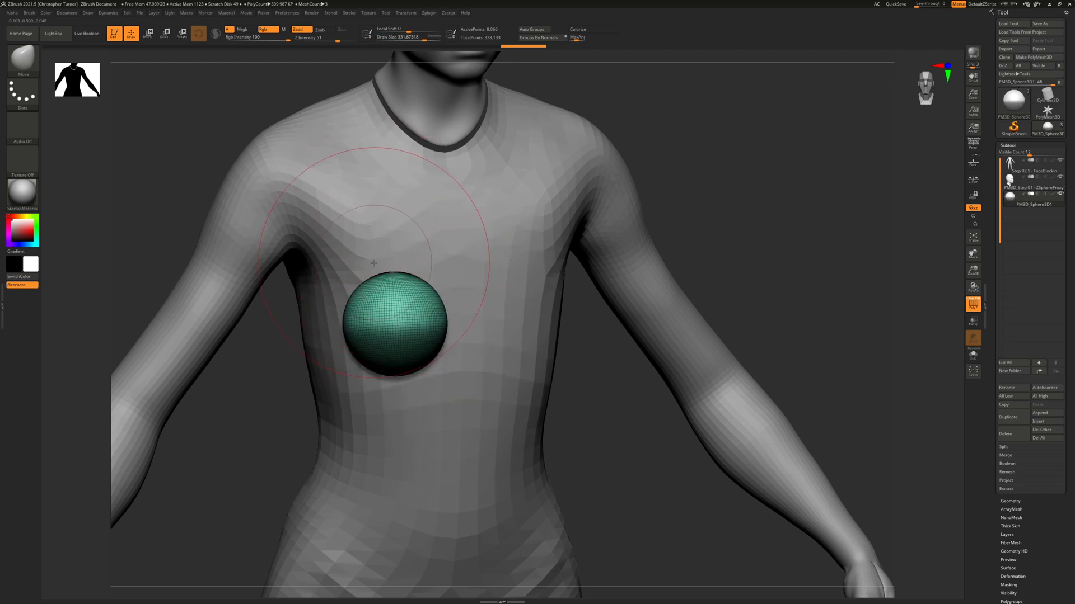
{"action": "left_click_drag", "start_coordinate": [379, 162], "coordinate": [379, 148]}
{"action": "left_click_drag", "start_coordinate": [703, 183], "coordinate": [801, 187], "text": "shift"}
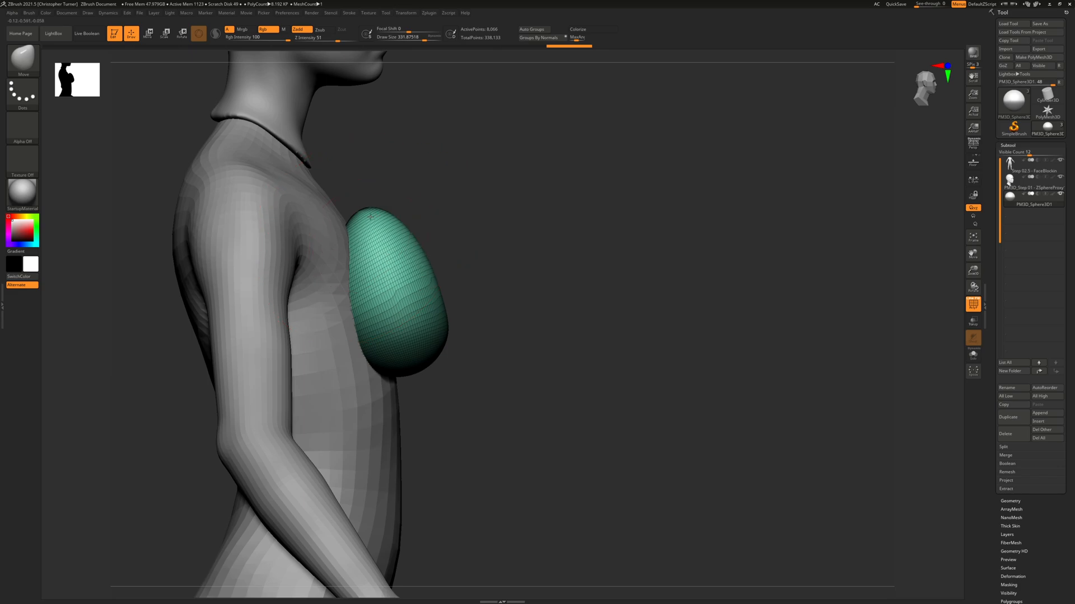
{"action": "left_click_drag", "start_coordinate": [329, 231], "coordinate": [381, 257]}
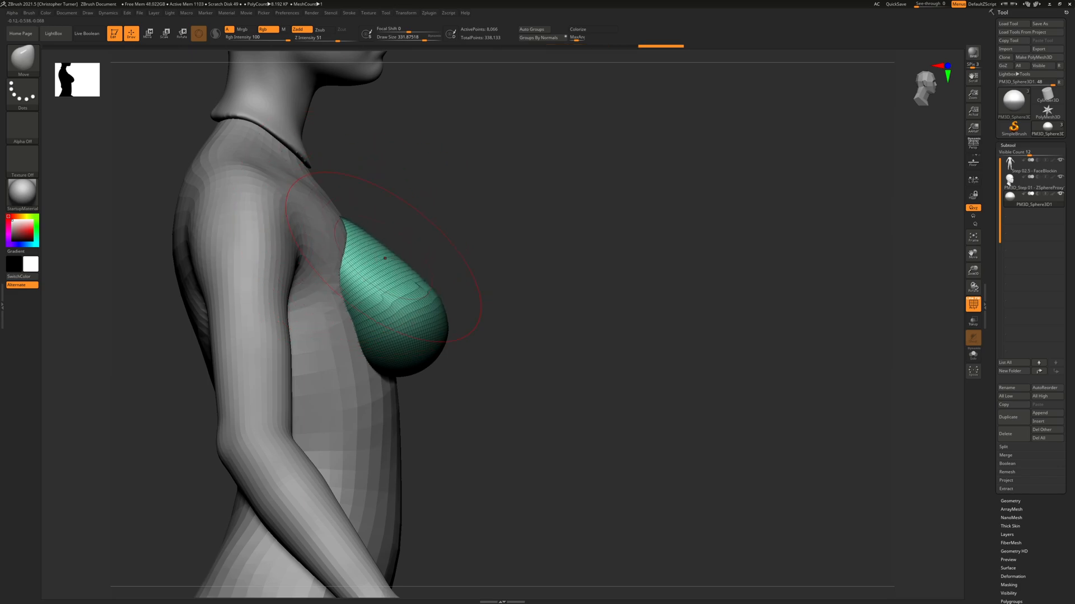
- In front view, pull in the sides of the sphere's upper half to form a tapered breast outline
{"action": "left_click_drag", "start_coordinate": [537, 300], "coordinate": [549, 293], "text": "shift"}
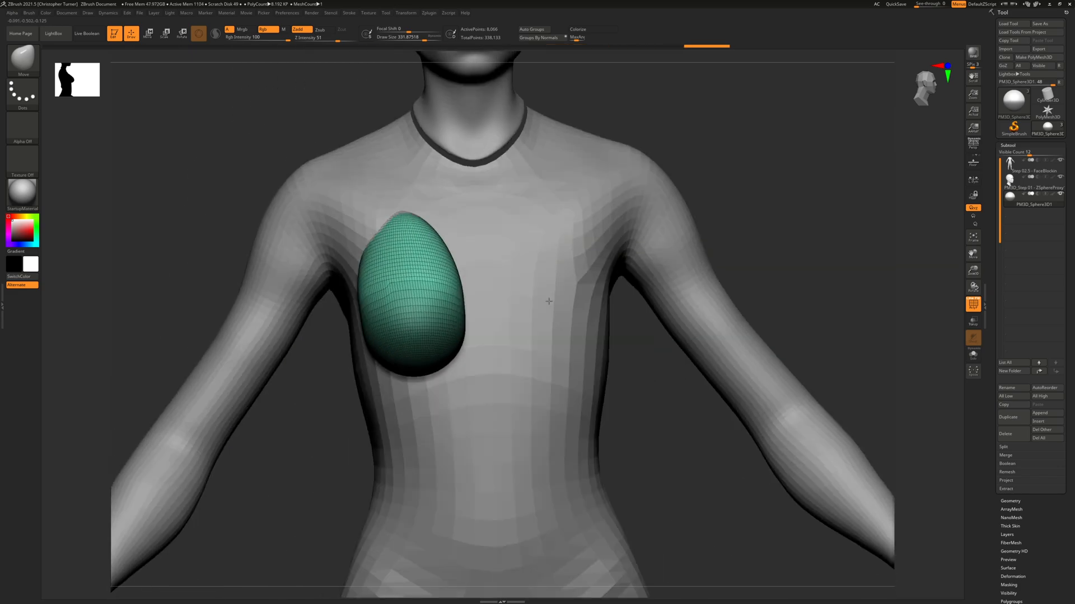
{"action": "left_click_drag", "start_coordinate": [806, 220], "coordinate": [631, 257]}
{"action": "mouse_move", "coordinate": [291, 218]}
{"action": "left_mouse_down"}
{"action": "mouse_move", "coordinate": [374, 250]}
{"action": "mouse_move", "coordinate": [364, 248]}
{"action": "mouse_move", "coordinate": [478, 244]}
{"action": "left_mouse_up"}
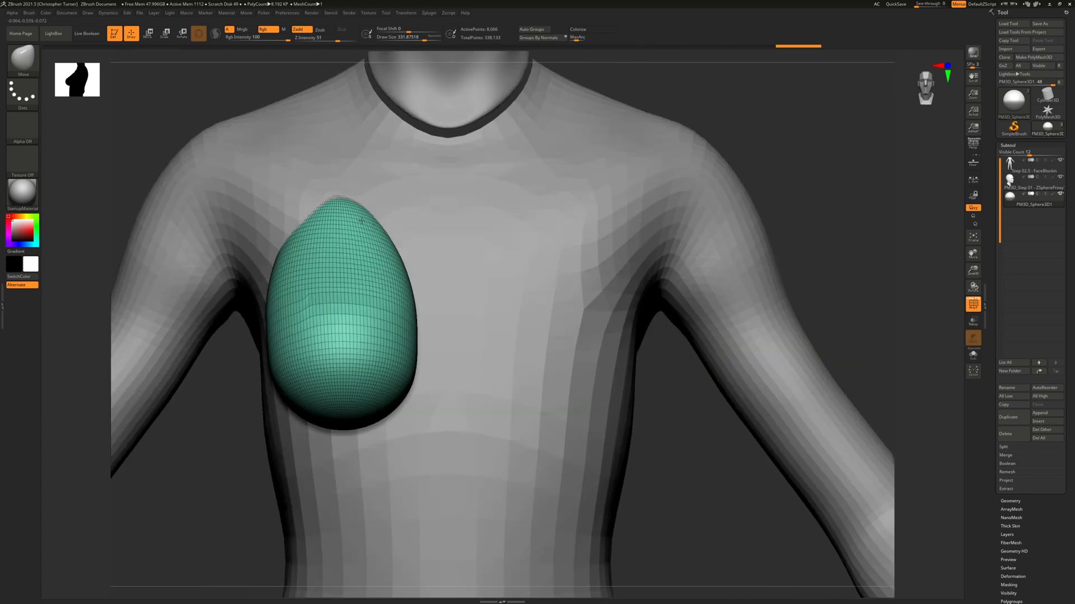
- From below and the front, fill out the sphere's lower sides with the Move brush and smooth its surface
{"action": "mouse_move", "coordinate": [832, 224]}
{"action": "left_mouse_down"}
{"action": "mouse_move", "coordinate": [849, 162]}
{"action": "mouse_move", "coordinate": [795, 146]}
{"action": "left_mouse_up"}
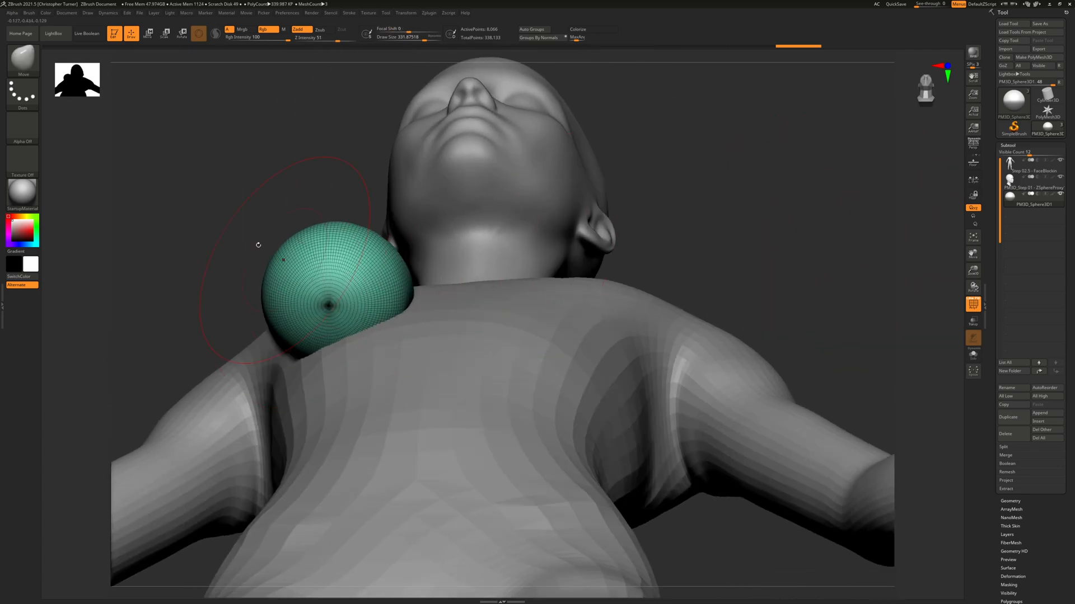
{"action": "left_click_drag", "start_coordinate": [258, 245], "coordinate": [355, 201], "text": "alt"}
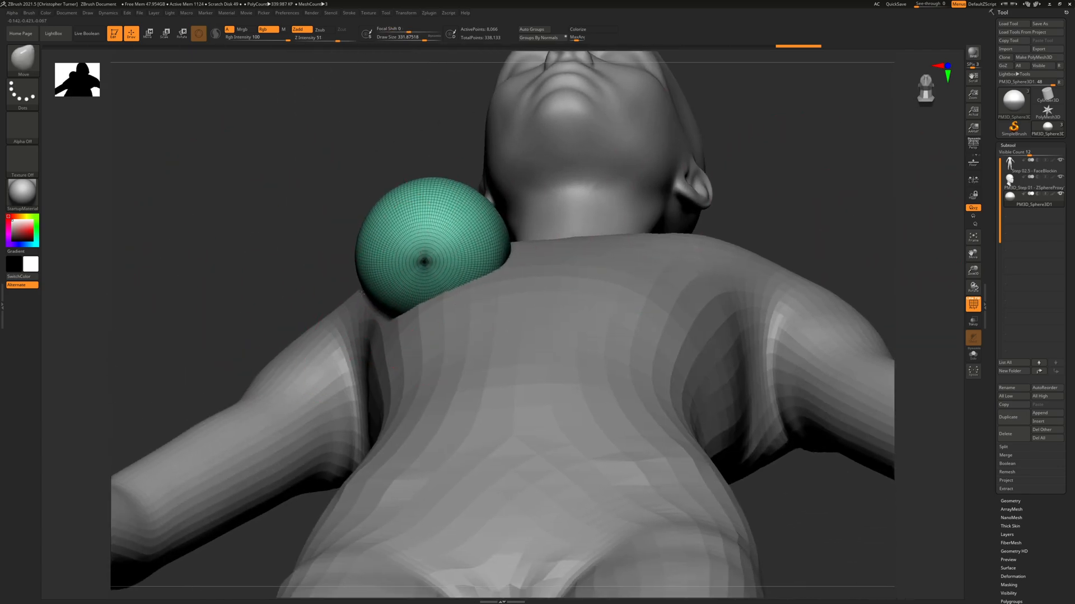
{"action": "left_click_drag", "start_coordinate": [341, 313], "coordinate": [346, 319]}
{"action": "left_click_drag", "start_coordinate": [493, 245], "coordinate": [508, 239]}
{"action": "left_click_drag", "start_coordinate": [415, 150], "coordinate": [528, 218], "text": "shift"}
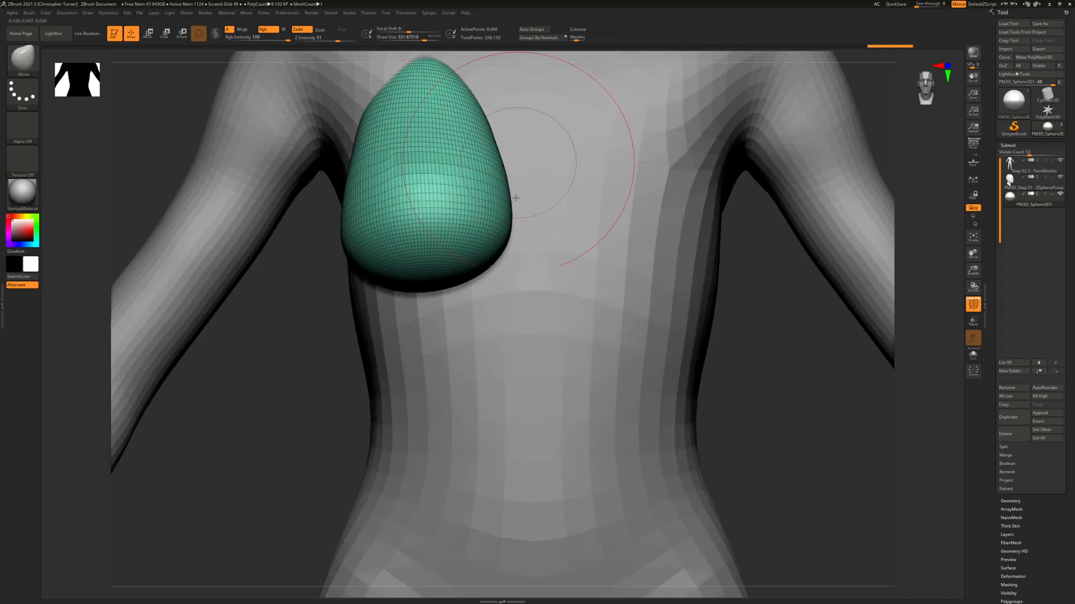
{"action": "left_click_drag", "start_coordinate": [410, 173], "coordinate": [411, 223], "text": "shift"}
{"action": "left_click_drag", "start_coordinate": [278, 376], "coordinate": [404, 375]}
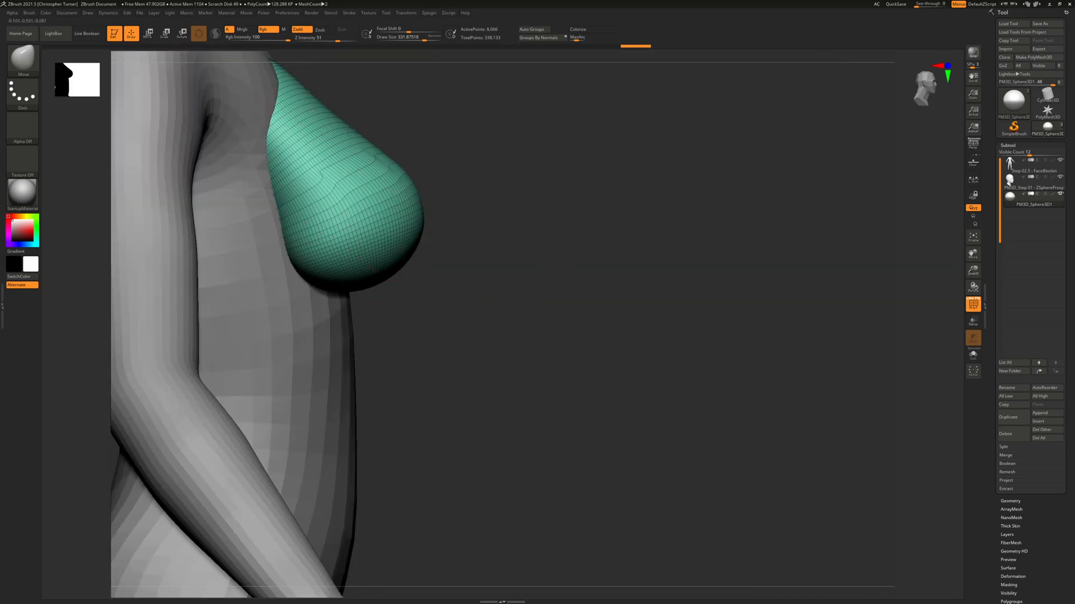
- From both sides, push the breast's upper slope into a gentle inward curve against the chest and smooth the form
{"action": "mouse_move", "coordinate": [603, 179]}
{"action": "left_mouse_down"}
{"action": "mouse_move", "coordinate": [387, 189]}
{"action": "mouse_move", "coordinate": [409, 182]}
{"action": "left_mouse_up"}
{"action": "left_click_drag", "start_coordinate": [750, 179], "coordinate": [755, 247]}
{"action": "left_click_drag", "start_coordinate": [393, 163], "coordinate": [375, 168], "text": "shift"}
{"action": "mouse_move", "coordinate": [834, 246]}
{"action": "left_mouse_down"}
{"action": "mouse_move", "coordinate": [817, 224]}
{"action": "mouse_move", "coordinate": [712, 213]}
{"action": "left_mouse_up"}
{"action": "left_click_drag", "start_coordinate": [283, 318], "coordinate": [297, 428], "text": "alt"}
{"action": "left_click_drag", "start_coordinate": [453, 213], "coordinate": [438, 204]}
{"action": "key", "text": "shift"}
{"action": "left_click_drag", "start_coordinate": [293, 429], "coordinate": [258, 435]}
{"action": "key", "text": "shift"}
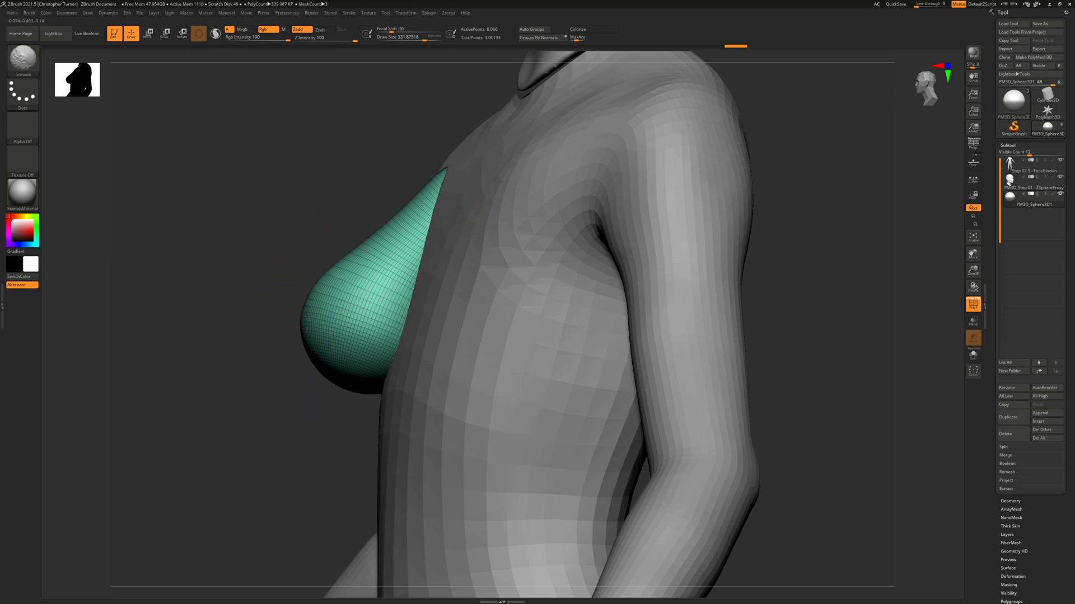
{"action": "mouse_move", "coordinate": [244, 388]}
{"action": "left_mouse_down"}
{"action": "mouse_move", "coordinate": [302, 381]}
{"action": "mouse_move", "coordinate": [285, 376]}
{"action": "left_mouse_up"}
{"action": "key", "text": "shift"}
- Hide the polyframe, set the draw size to about 242, and shape the breast's outer and lower edges against the ribcage
{"action": "mouse_move", "coordinate": [538, 226]}
{"action": "left_mouse_down"}
{"action": "mouse_move", "coordinate": [758, 252]}
{"action": "mouse_move", "coordinate": [687, 183]}
{"action": "left_mouse_up"}
{"action": "left_click_drag", "start_coordinate": [593, 272], "coordinate": [711, 224], "text": "alt"}
{"action": "key", "text": "shift+f"}
{"action": "mouse_move", "coordinate": [665, 261]}
{"action": "left_mouse_down"}
{"action": "mouse_move", "coordinate": [678, 266]}
{"action": "mouse_move", "coordinate": [658, 254]}
{"action": "mouse_move", "coordinate": [420, 379]}
{"action": "mouse_move", "coordinate": [411, 353]}
{"action": "mouse_move", "coordinate": [407, 364]}
{"action": "left_mouse_up"}
{"action": "key", "text": "space"}
{"action": "left_click_drag", "start_coordinate": [365, 311], "coordinate": [364, 326]}
{"action": "left_click_drag", "start_coordinate": [457, 328], "coordinate": [460, 331]}
{"action": "mouse_move", "coordinate": [321, 412]}
{"action": "left_mouse_down"}
{"action": "mouse_move", "coordinate": [311, 331]}
{"action": "mouse_move", "coordinate": [330, 330]}
{"action": "left_mouse_up"}
{"action": "key", "text": "ctrl+z"}
{"action": "left_click_drag", "start_coordinate": [438, 383], "coordinate": [459, 368]}
{"action": "left_click_drag", "start_coordinate": [288, 246], "coordinate": [358, 252]}
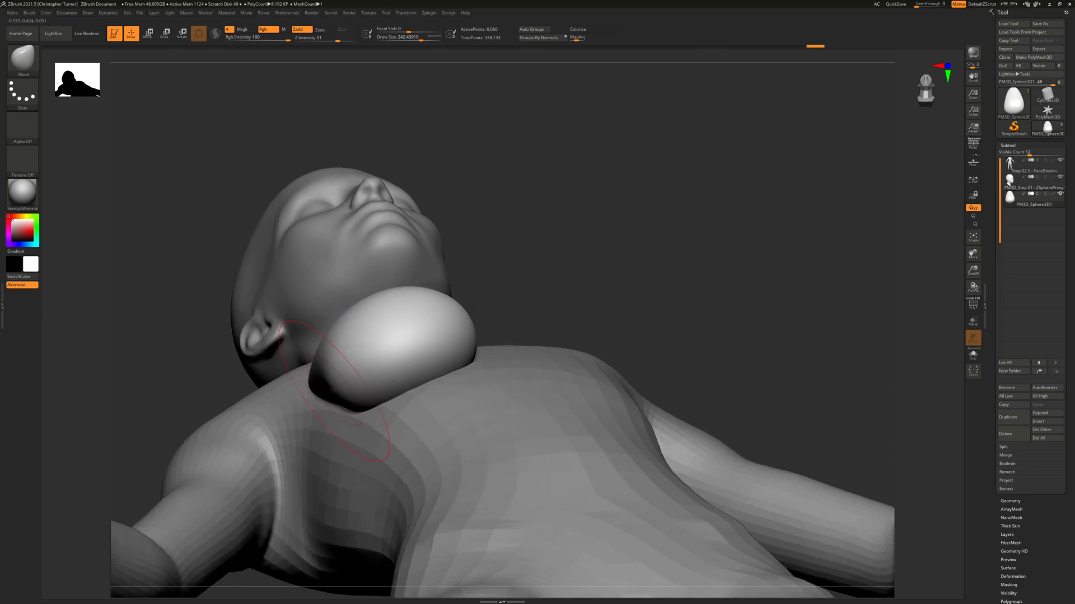
- Turn on perspective and refine the breast's profile and upper slope from the side and front
{"action": "left_click_drag", "start_coordinate": [608, 255], "coordinate": [895, 217]}
{"action": "left_click", "coordinate": [976, 148]}
{"action": "left_click_drag", "start_coordinate": [693, 255], "coordinate": [457, 238], "text": "shift"}
{"action": "left_click_drag", "start_coordinate": [796, 180], "coordinate": [526, 257]}
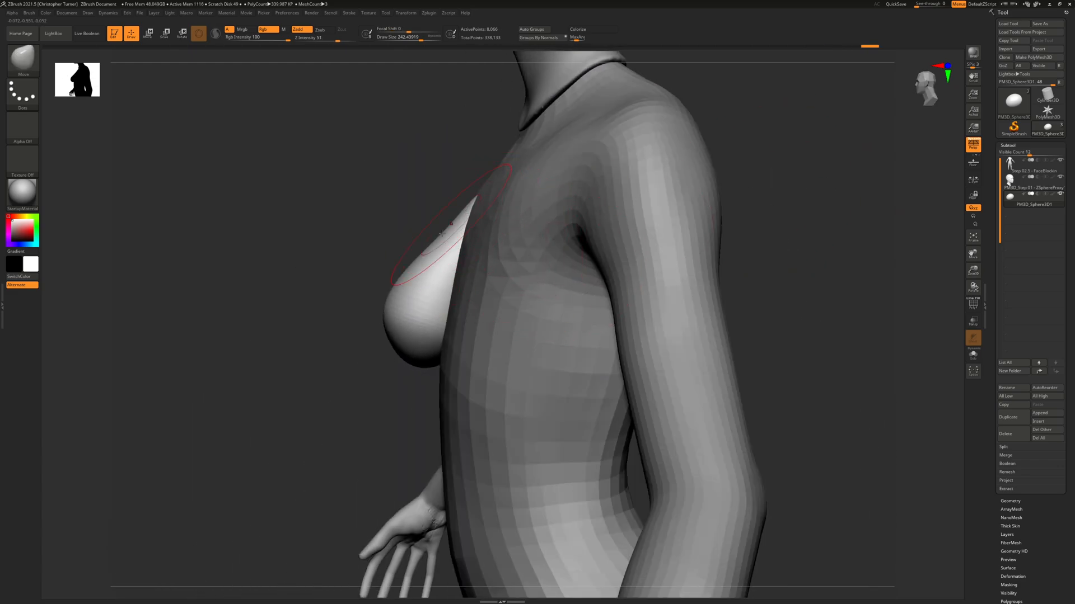
{"action": "left_click_drag", "start_coordinate": [292, 275], "coordinate": [365, 270]}
{"action": "left_click_drag", "start_coordinate": [564, 196], "coordinate": [779, 234], "text": "shift"}
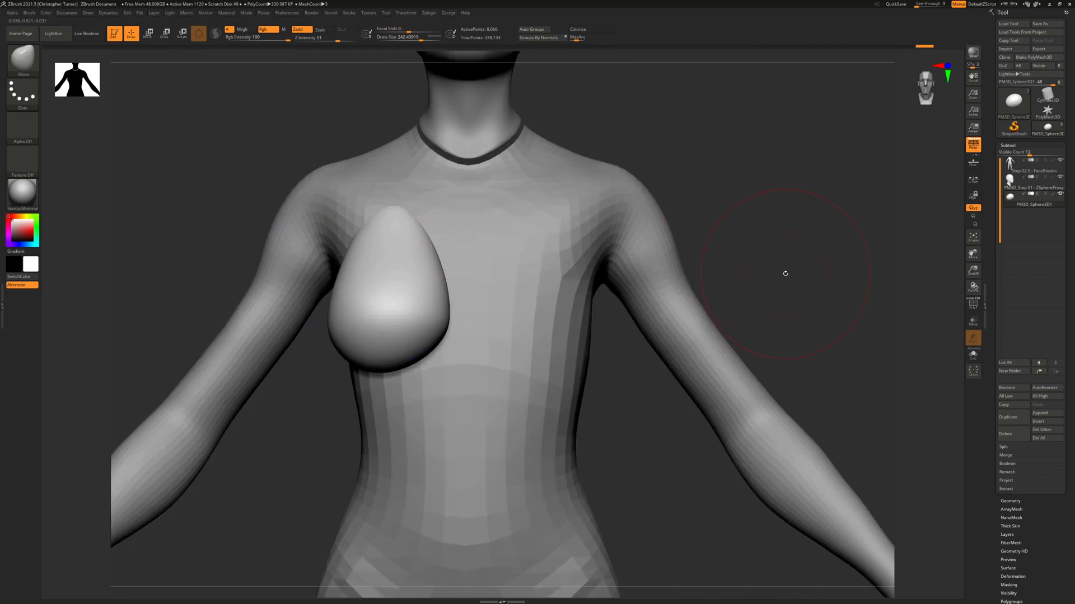
- Lower the draw size to about 161 and mirror the breast across the X axis with SubTool Master, merging into one SubTool
{"action": "key", "text": "space"}
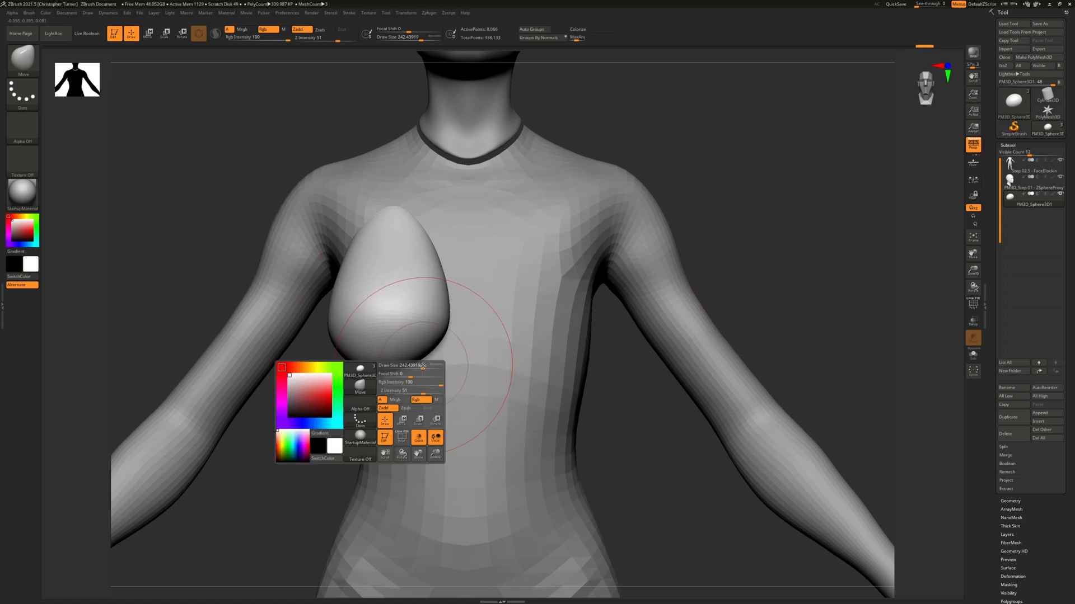
{"action": "left_click_drag", "start_coordinate": [432, 365], "coordinate": [426, 357]}
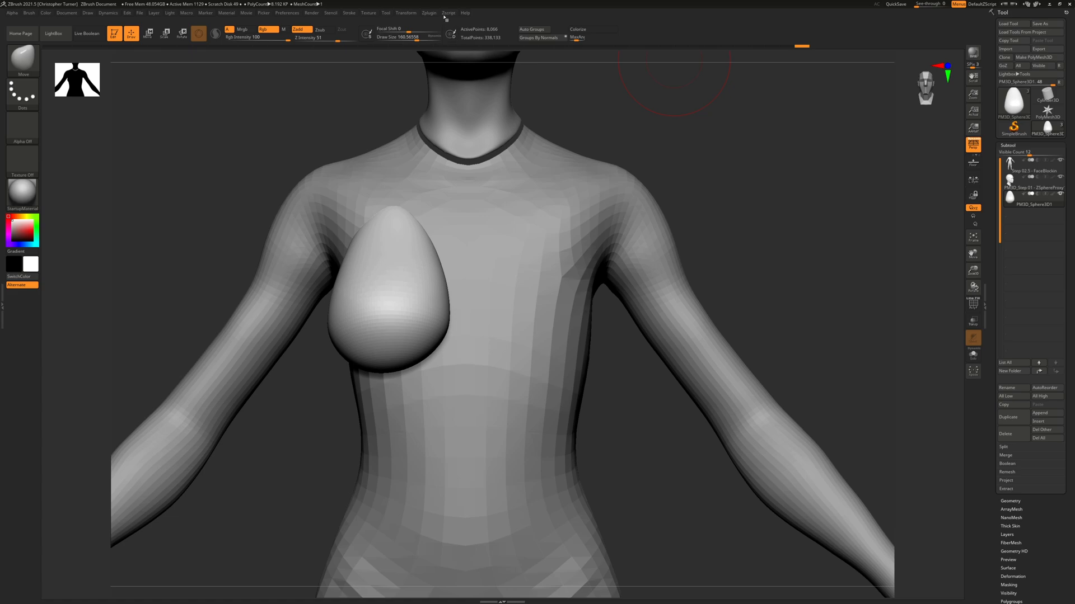
{"action": "left_click", "coordinate": [428, 13]}
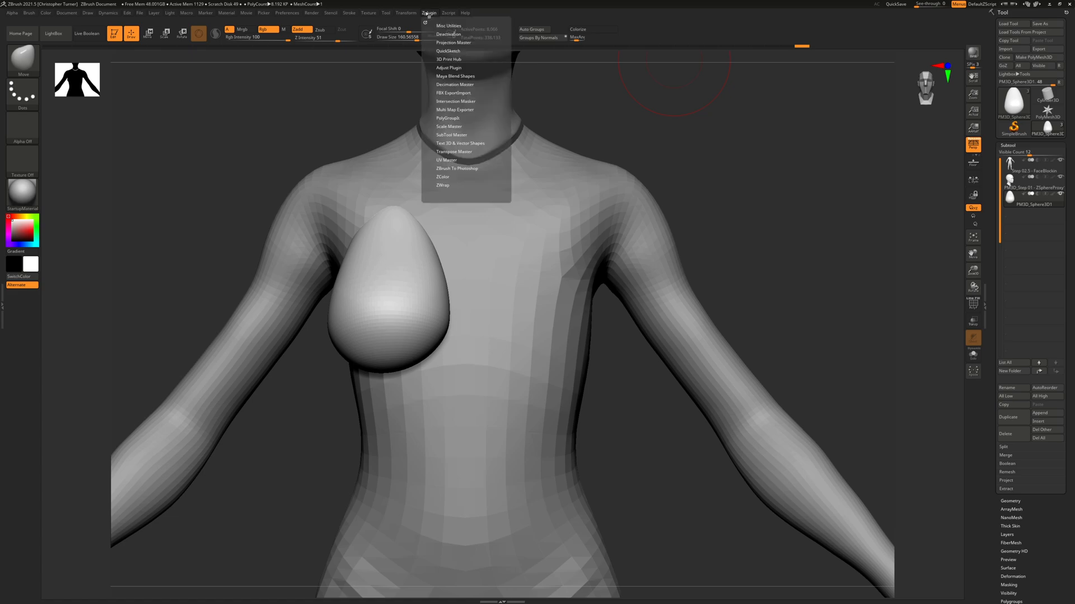
{"action": "left_click", "coordinate": [444, 135]}
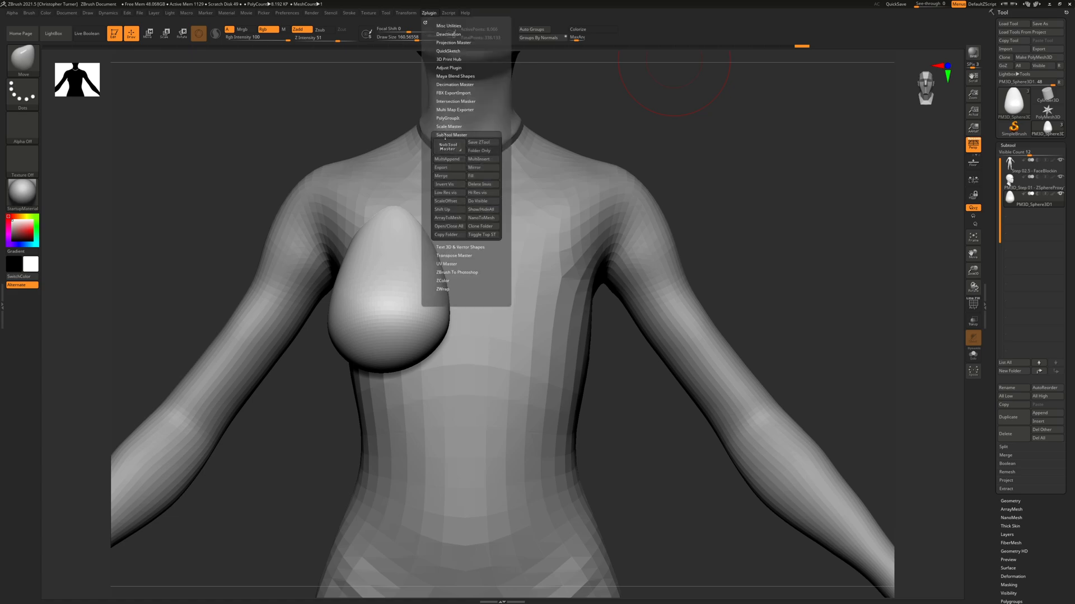
{"action": "left_click", "coordinate": [473, 168]}
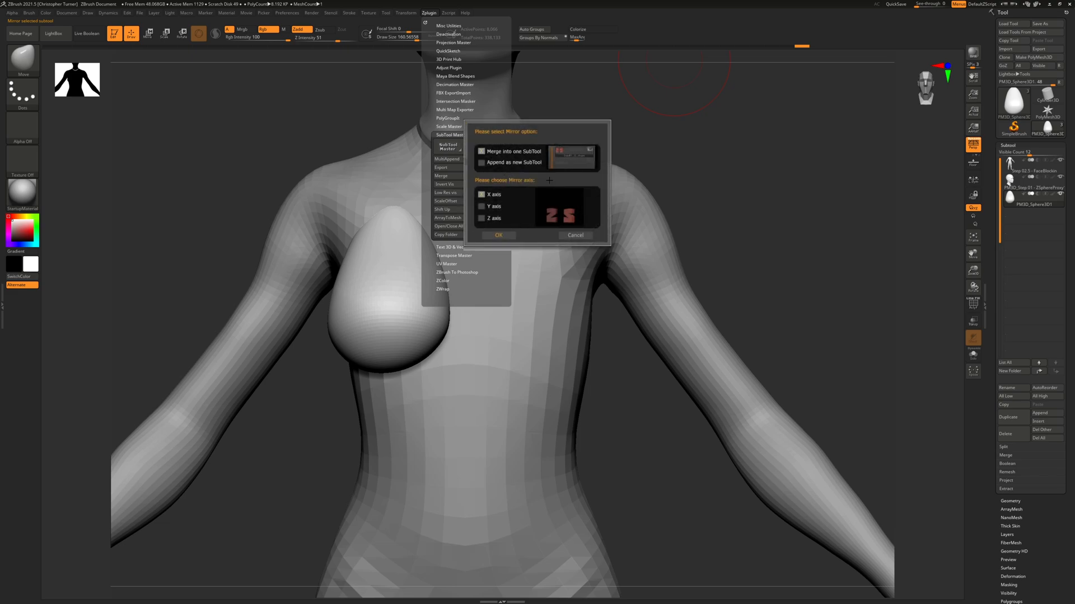
{"action": "left_click", "coordinate": [499, 233]}
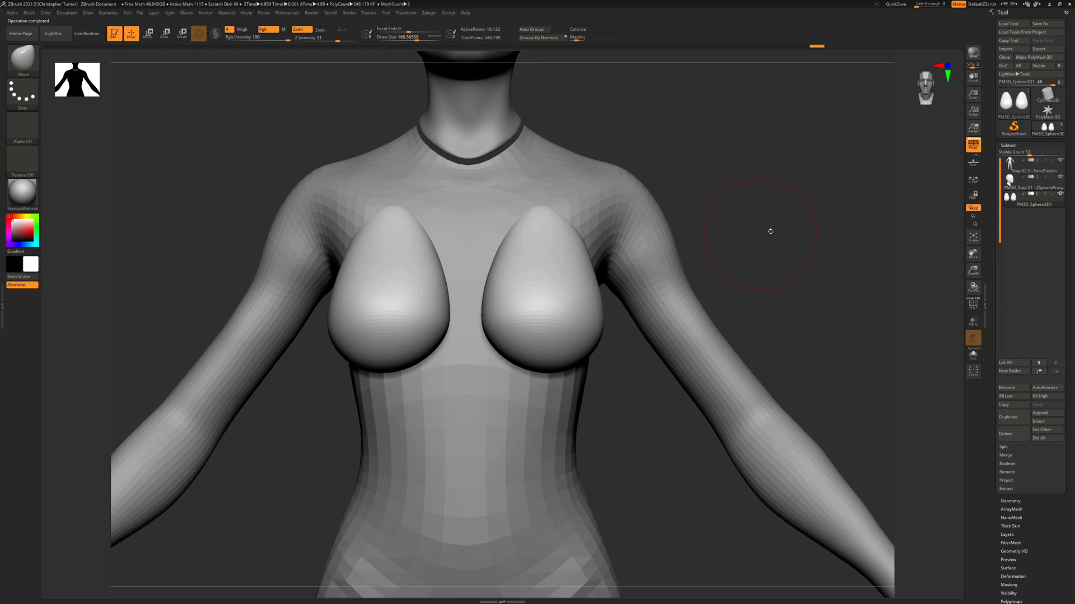
- With the draw size raised to about 242, adjust the upper parts of both breasts from the side and front
{"action": "left_click_drag", "start_coordinate": [813, 211], "coordinate": [659, 261]}
{"action": "scroll", "coordinate": [659, 261], "scroll_direction": "up", "scroll_amount": 5}
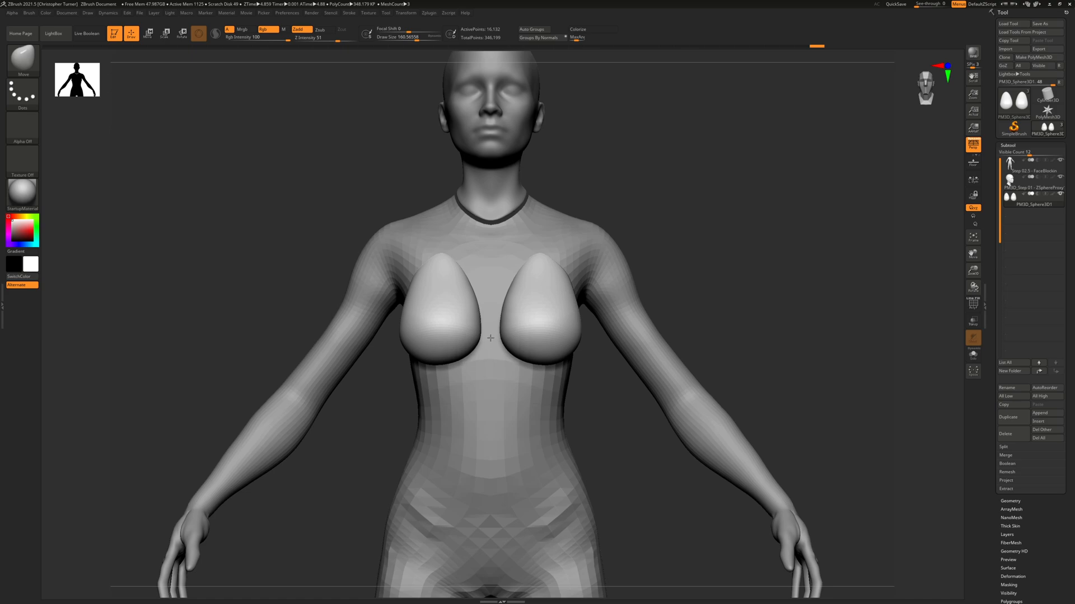
{"action": "left_click_drag", "start_coordinate": [812, 258], "coordinate": [714, 260]}
{"action": "right_click_drag", "start_coordinate": [718, 234], "coordinate": [720, 260], "text": "shift"}
{"action": "right_click_drag", "start_coordinate": [738, 200], "coordinate": [588, 235]}
{"action": "key", "text": "space"}
{"action": "left_click_drag", "start_coordinate": [516, 260], "coordinate": [522, 260]}
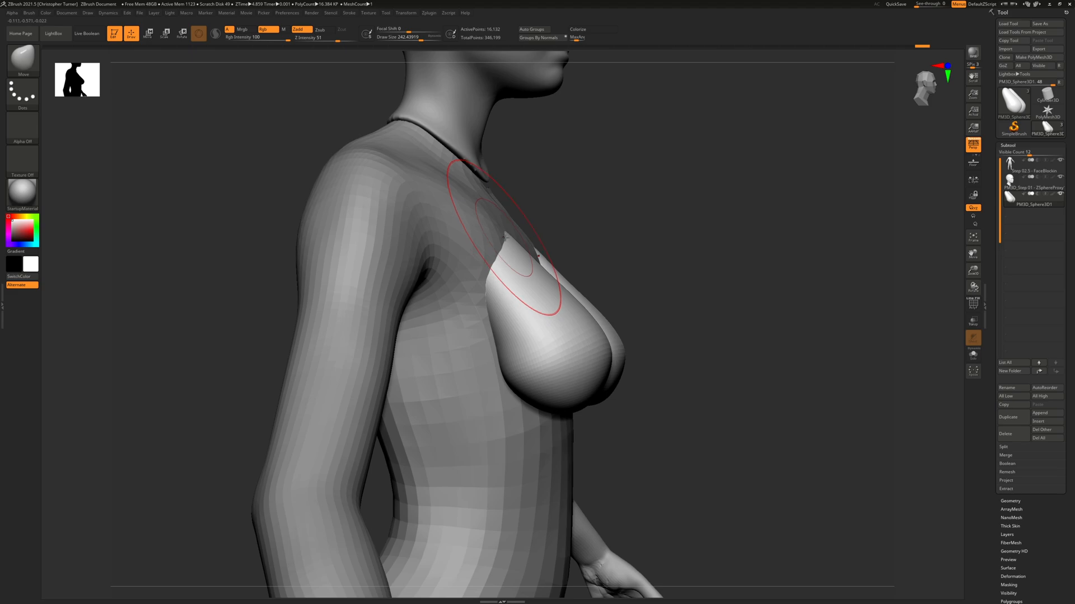
{"action": "right_click_drag", "start_coordinate": [728, 240], "coordinate": [660, 243], "text": "shift"}
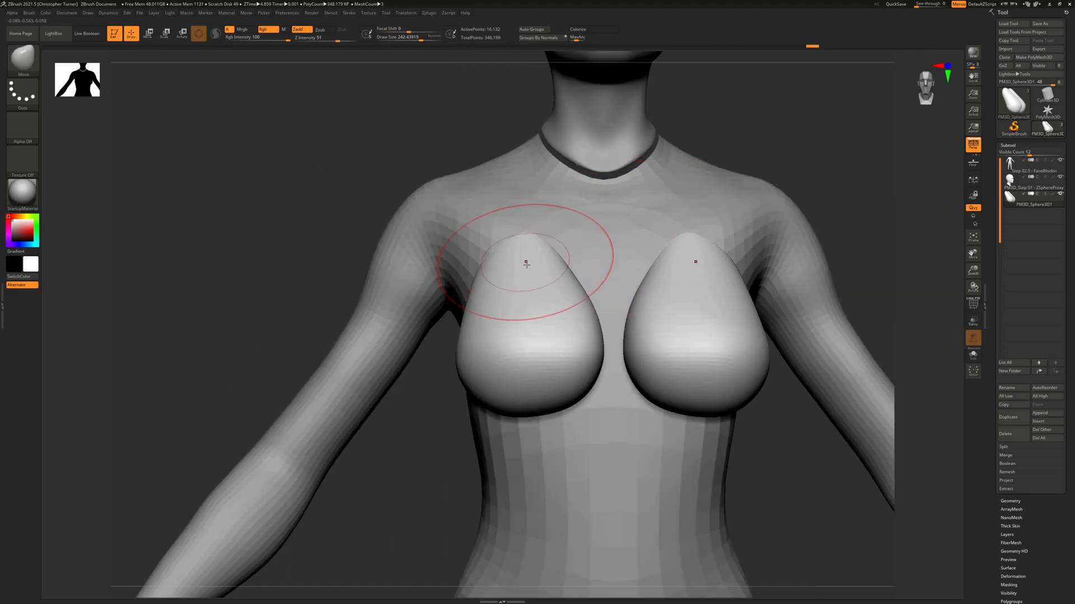
{"action": "mouse_move", "coordinate": [343, 216]}
{"action": "right_mouse_down"}
{"action": "mouse_move", "coordinate": [307, 220]}
{"action": "mouse_move", "coordinate": [372, 233]}
{"action": "mouse_move", "coordinate": [373, 274]}
{"action": "right_mouse_up"}
- Reduce the draw size to about 124 and further to about 87, shaping and smoothing both breasts' lower and outer edges
{"action": "key", "text": "space"}
{"action": "left_click_drag", "start_coordinate": [460, 375], "coordinate": [454, 376]}
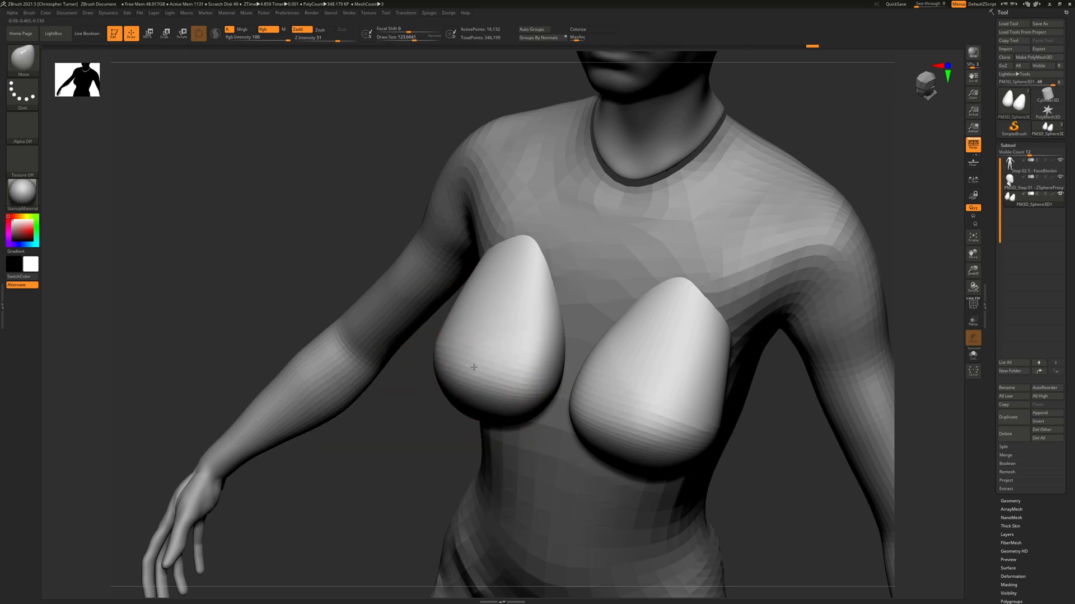
{"action": "right_click_drag", "start_coordinate": [344, 297], "coordinate": [326, 296]}
{"action": "left_click_drag", "start_coordinate": [525, 393], "coordinate": [523, 391], "text": "shift"}
{"action": "key", "text": "space"}
{"action": "key", "text": "shift"}
{"action": "right_click_drag", "start_coordinate": [462, 403], "coordinate": [506, 365]}
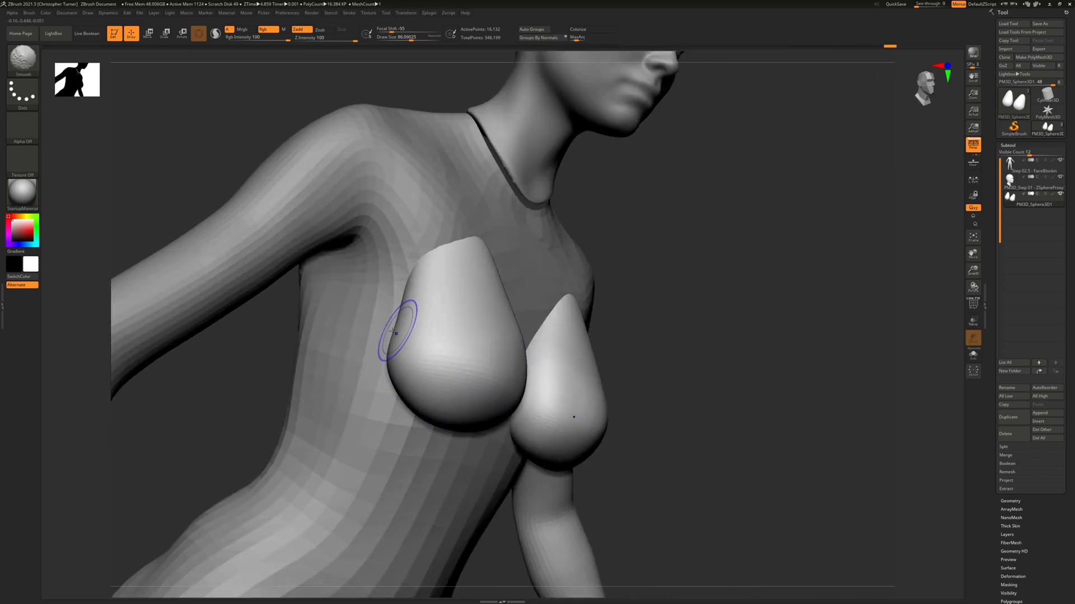
{"action": "right_click_drag", "start_coordinate": [762, 315], "coordinate": [777, 267]}
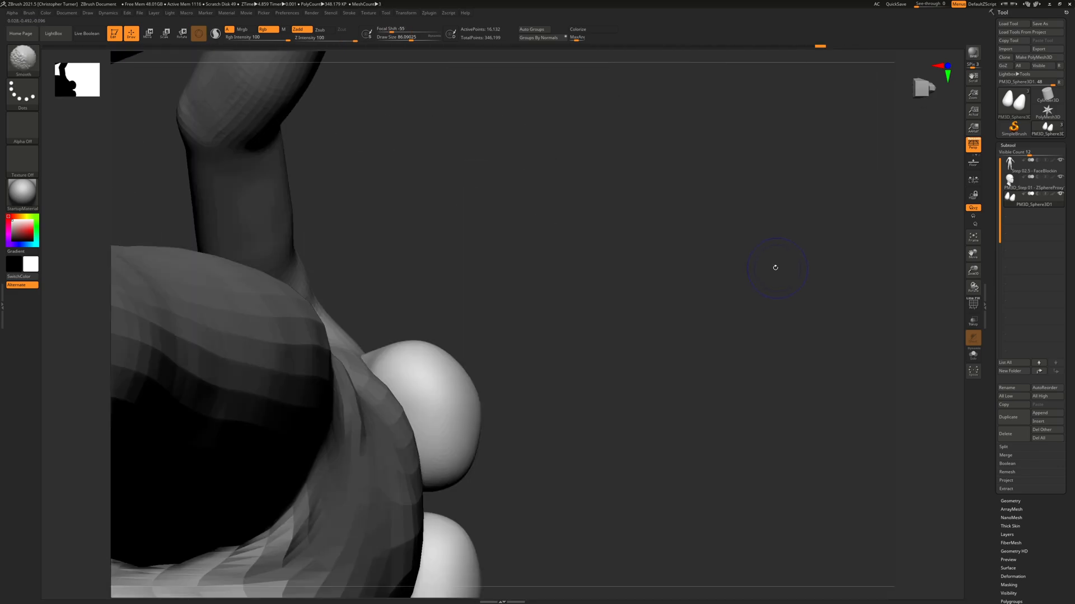
{"action": "right_click_drag", "start_coordinate": [589, 300], "coordinate": [448, 312]}
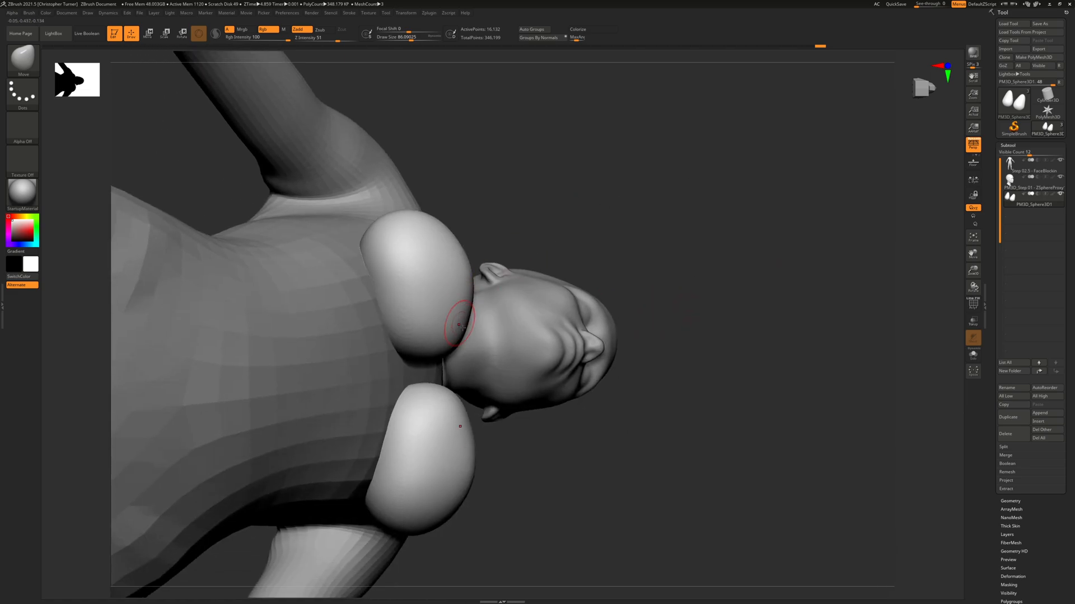
- With the draw size at about 161, round out the breasts' undersides and smooth their front surfaces
{"action": "key", "text": "space"}
{"action": "key", "text": "space"}
{"action": "mouse_move", "coordinate": [468, 288]}
{"action": "left_mouse_down"}
{"action": "mouse_move", "coordinate": [464, 262]}
{"action": "mouse_move", "coordinate": [428, 229]}
{"action": "left_mouse_up"}
{"action": "mouse_move", "coordinate": [495, 216]}
{"action": "right_mouse_down"}
{"action": "mouse_move", "coordinate": [520, 201]}
{"action": "mouse_move", "coordinate": [478, 226]}
{"action": "right_mouse_up"}
{"action": "left_click_drag", "start_coordinate": [419, 223], "coordinate": [408, 210], "text": "shift"}
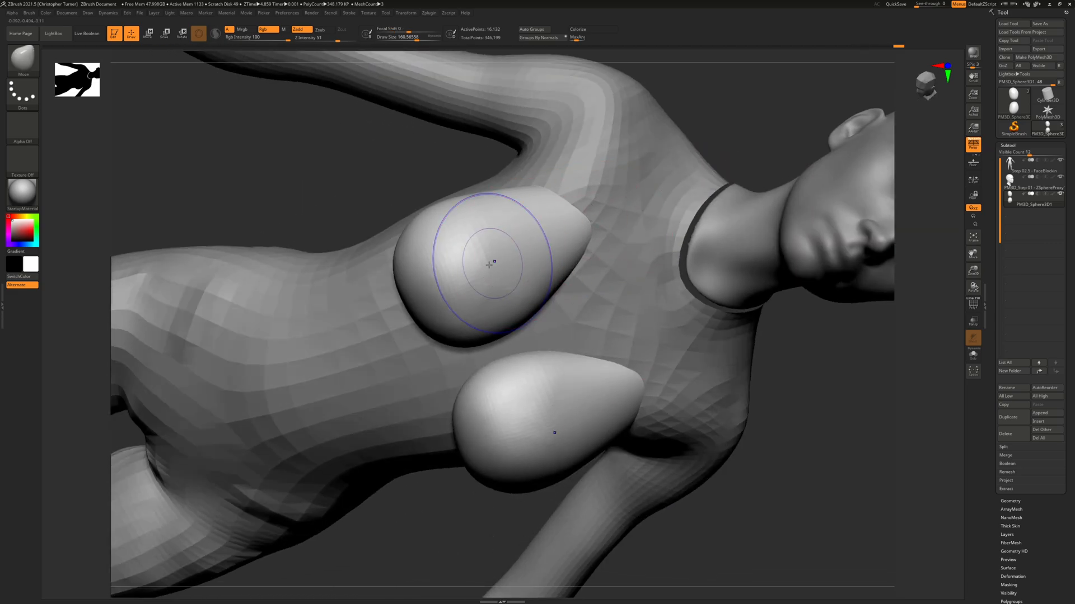
{"action": "left_click_drag", "start_coordinate": [489, 264], "coordinate": [450, 327], "text": "shift"}
{"action": "left_click_drag", "start_coordinate": [305, 209], "coordinate": [310, 234], "text": "shift"}
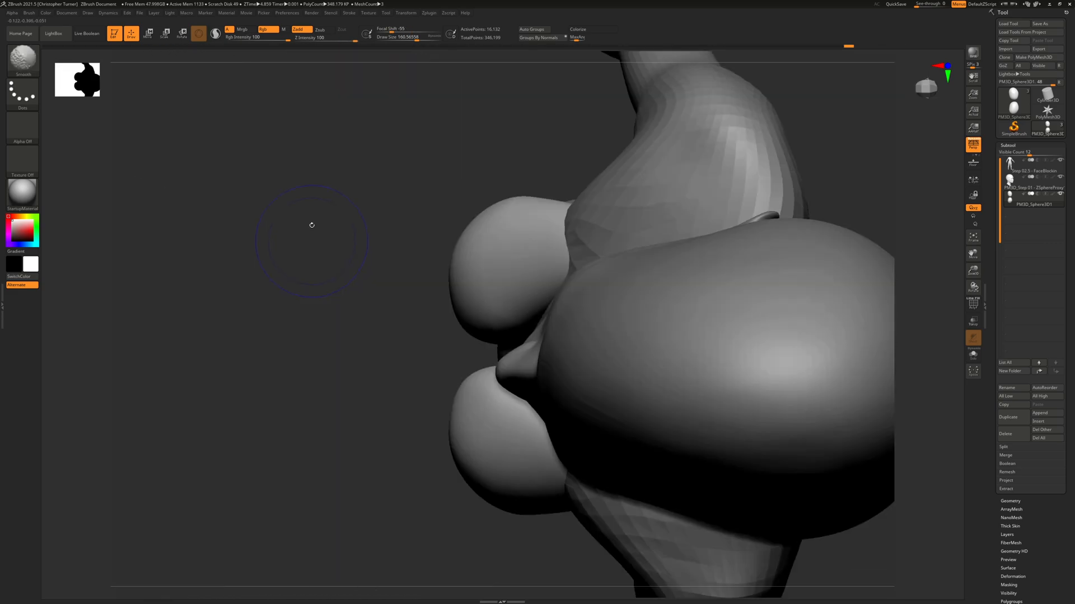
- Examine the breasts' proportions on the whole figure from several angles, with and without the polyframe
{"action": "right_click_drag", "start_coordinate": [319, 290], "coordinate": [310, 212]}
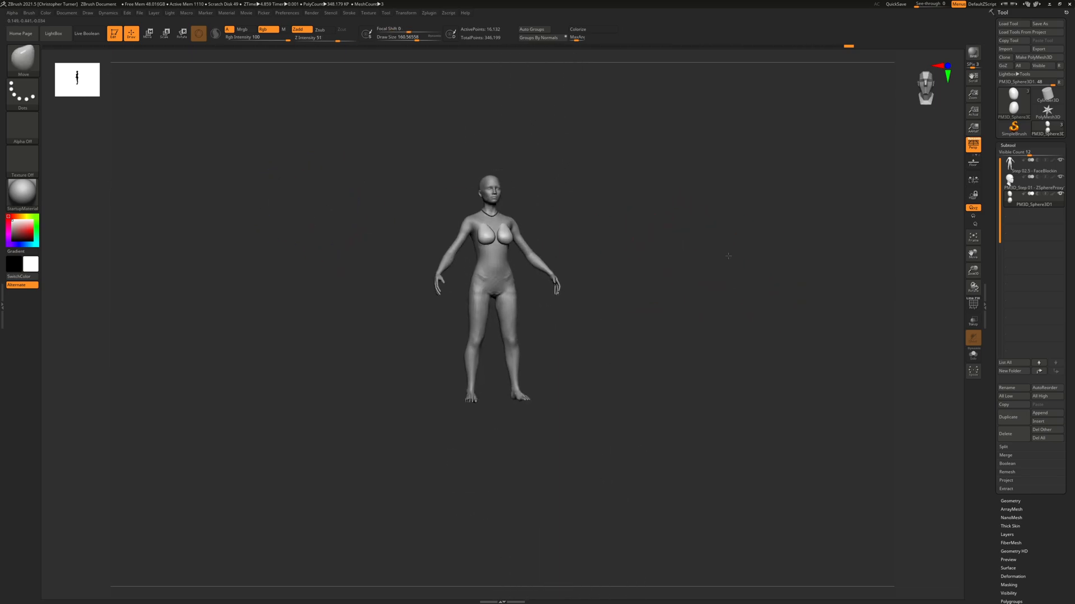
{"action": "right_click_drag", "start_coordinate": [667, 259], "coordinate": [643, 356], "text": "ctrl"}
{"action": "right_click_drag", "start_coordinate": [775, 228], "coordinate": [806, 226]}
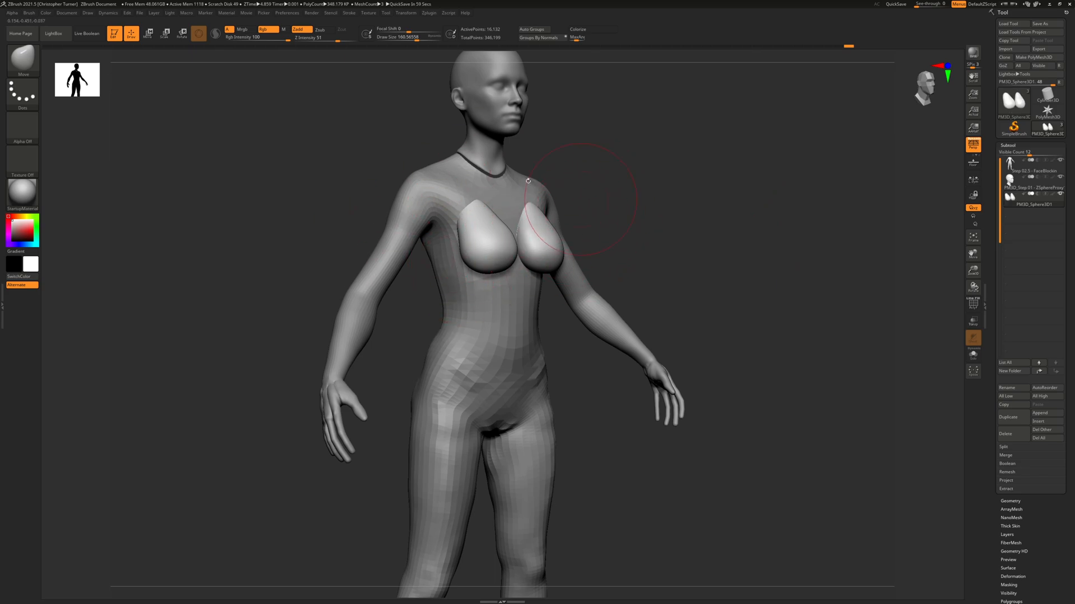
{"action": "right_click_drag", "start_coordinate": [616, 298], "coordinate": [656, 276]}
{"action": "key", "text": "shift+f"}
{"action": "key", "text": "shift+f"}
{"action": "right_click_drag", "start_coordinate": [573, 305], "coordinate": [699, 244]}
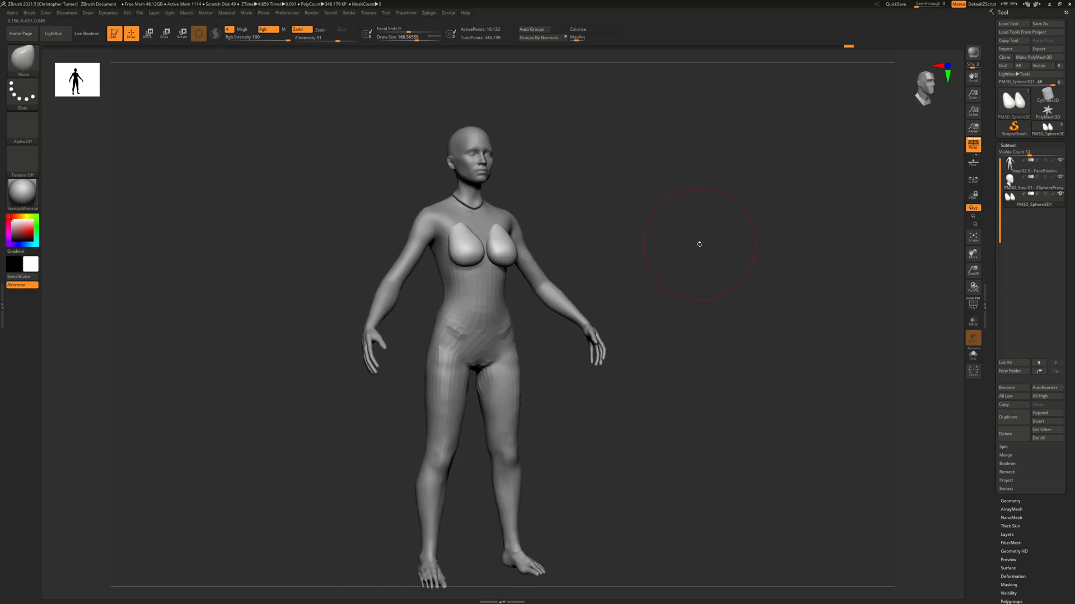
- Make the body the active subtool, dismiss the Dynamic Subdiv offer, and divide its geometry once
{"action": "left_click", "coordinate": [467, 343], "text": "alt"}
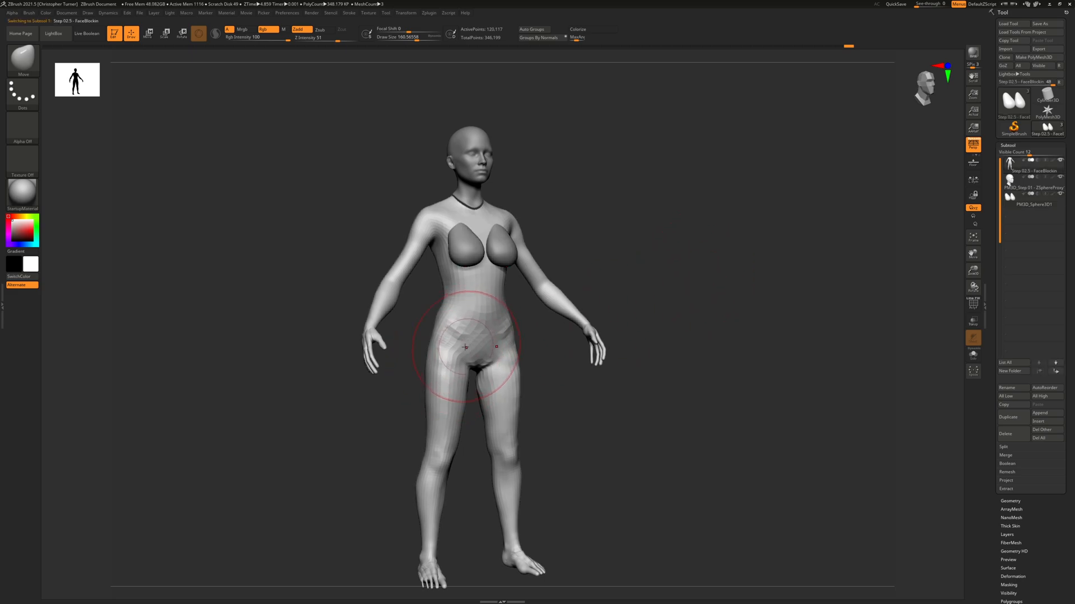
{"action": "key", "text": "d"}
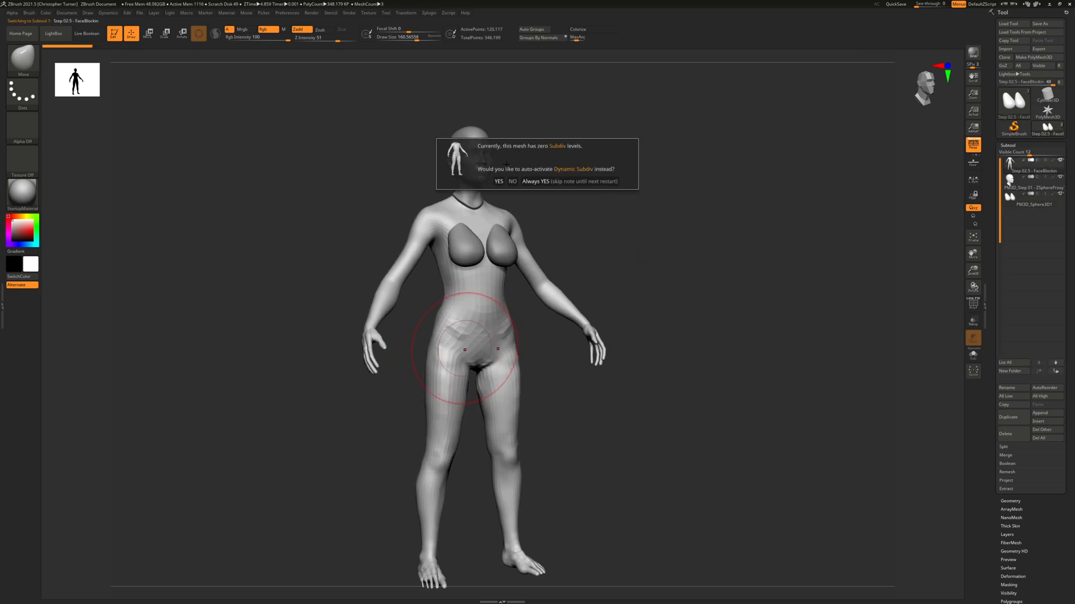
{"action": "left_click", "coordinate": [775, 284]}
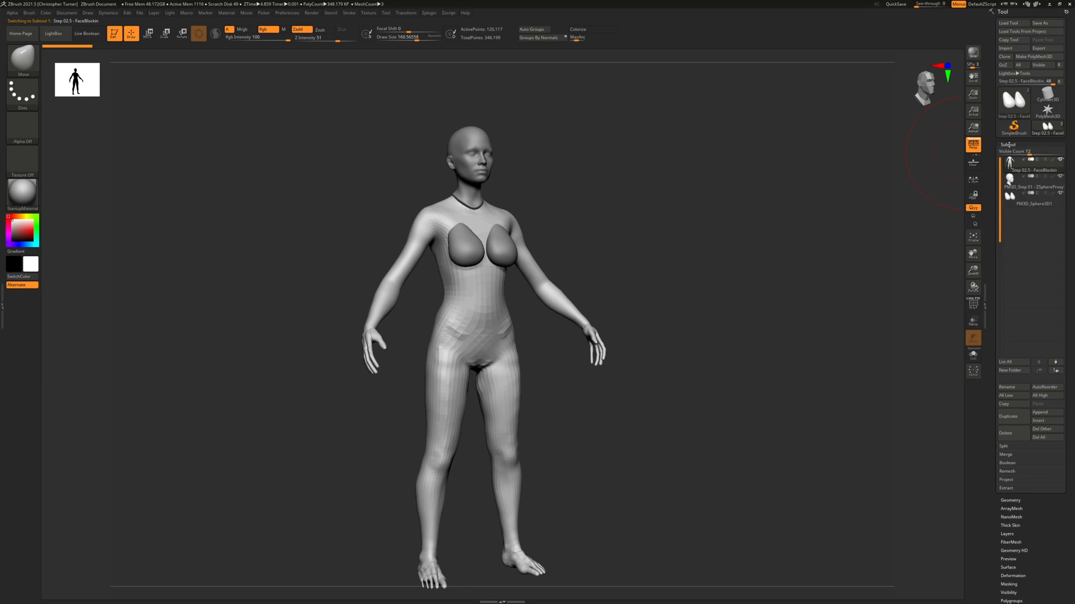
{"action": "left_click", "coordinate": [1008, 145]}
{"action": "left_click", "coordinate": [1010, 154]}
{"action": "key", "text": "ctrl"}
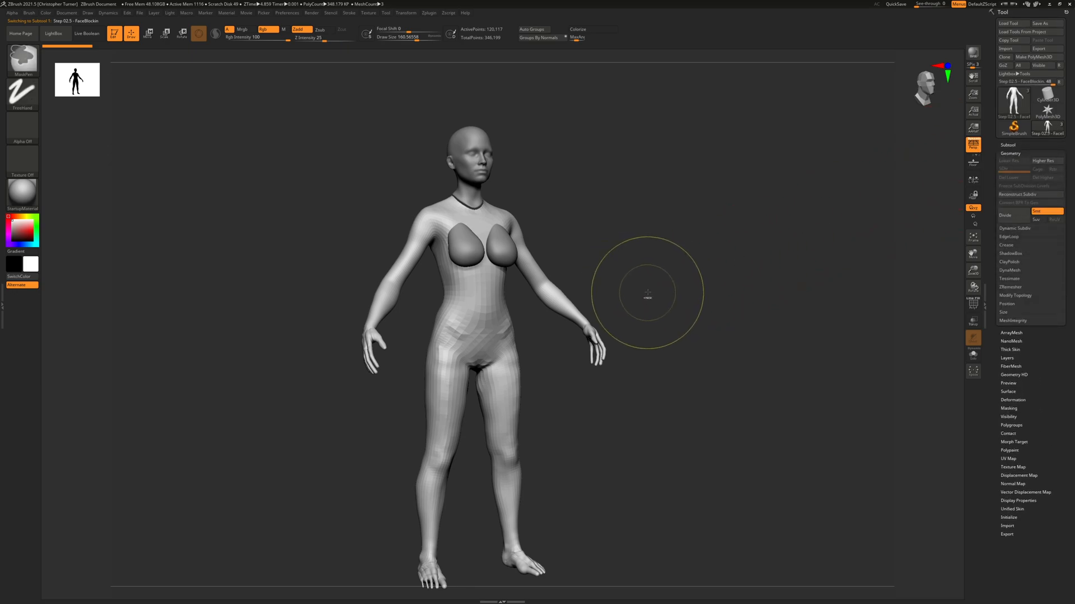
{"action": "key", "text": "ctrl+d"}
- Show the polyframe on the body and delete its lower subdivision level
{"action": "left_click_drag", "start_coordinate": [713, 256], "coordinate": [750, 309]}
{"action": "key", "text": "shift+f"}
{"action": "left_click_drag", "start_coordinate": [696, 235], "coordinate": [725, 171], "text": "alt"}
{"action": "left_click", "coordinate": [1010, 178]}
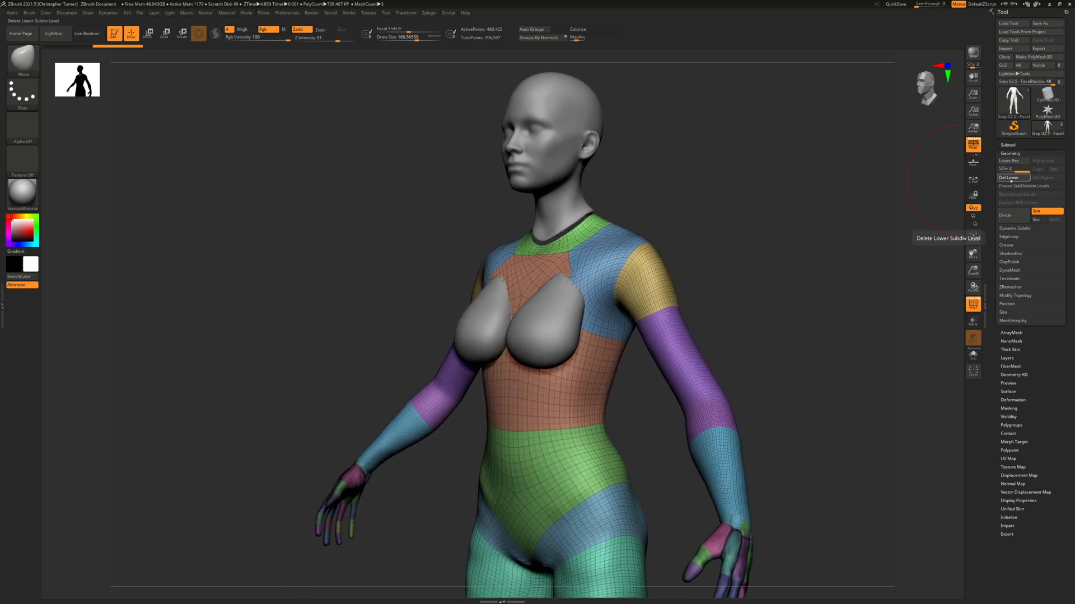
- Try to DynaMesh the body at a resolution of 72, check the hands, and undo the remesh
{"action": "left_click_drag", "start_coordinate": [736, 214], "coordinate": [934, 241]}
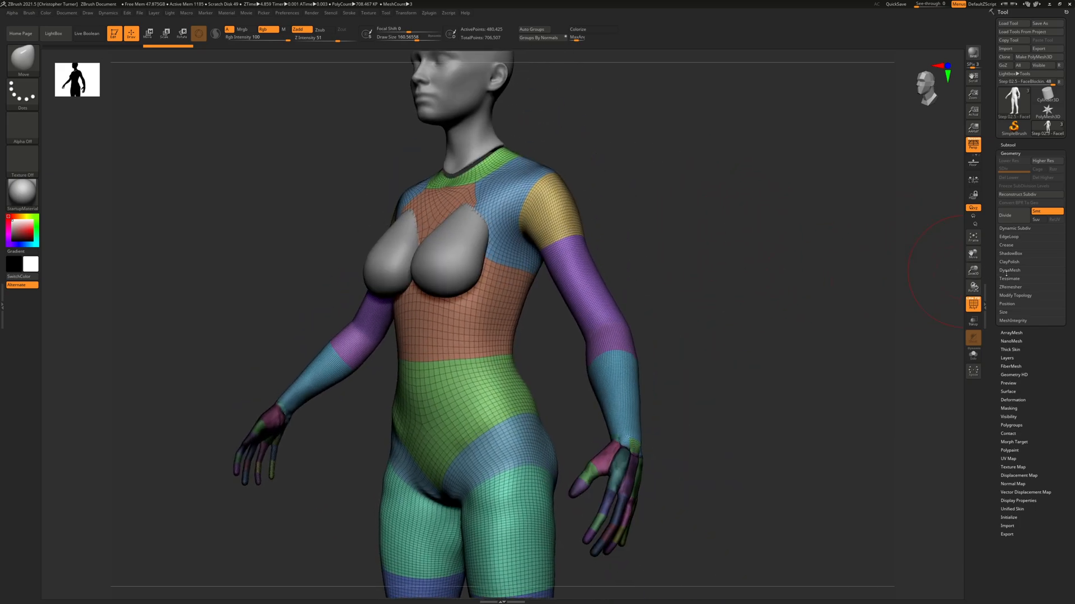
{"action": "left_click", "coordinate": [1010, 270]}
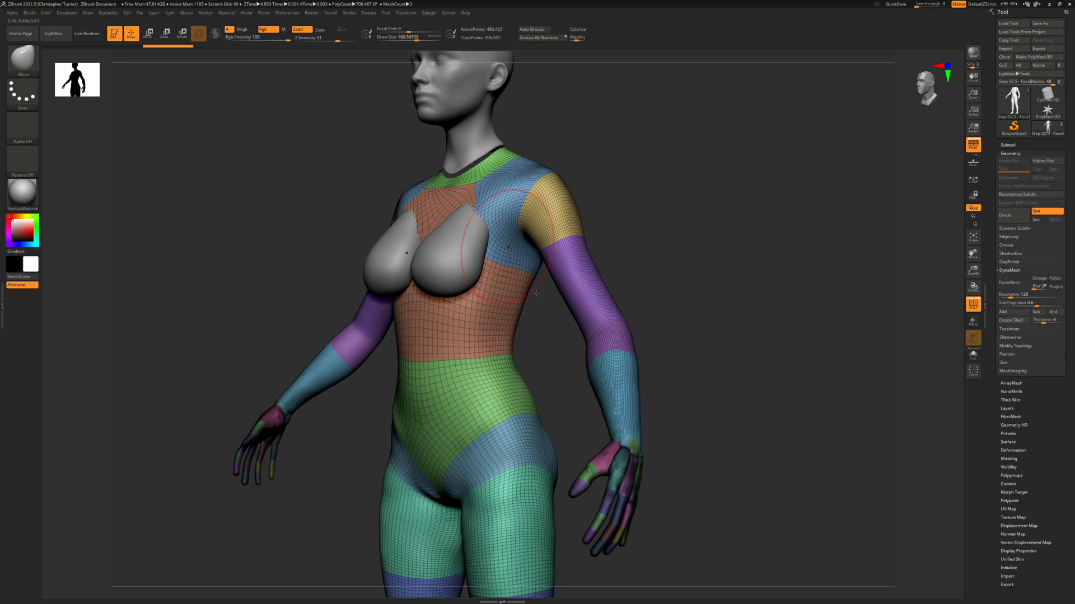
{"action": "left_click_drag", "start_coordinate": [788, 381], "coordinate": [722, 336], "text": "alt"}
{"action": "mouse_move", "coordinate": [820, 332]}
{"action": "left_mouse_down", "text": "alt"}
{"action": "mouse_move", "coordinate": [824, 256]}
{"action": "mouse_move", "coordinate": [599, 261]}
{"action": "left_mouse_up", "text": "alt"}
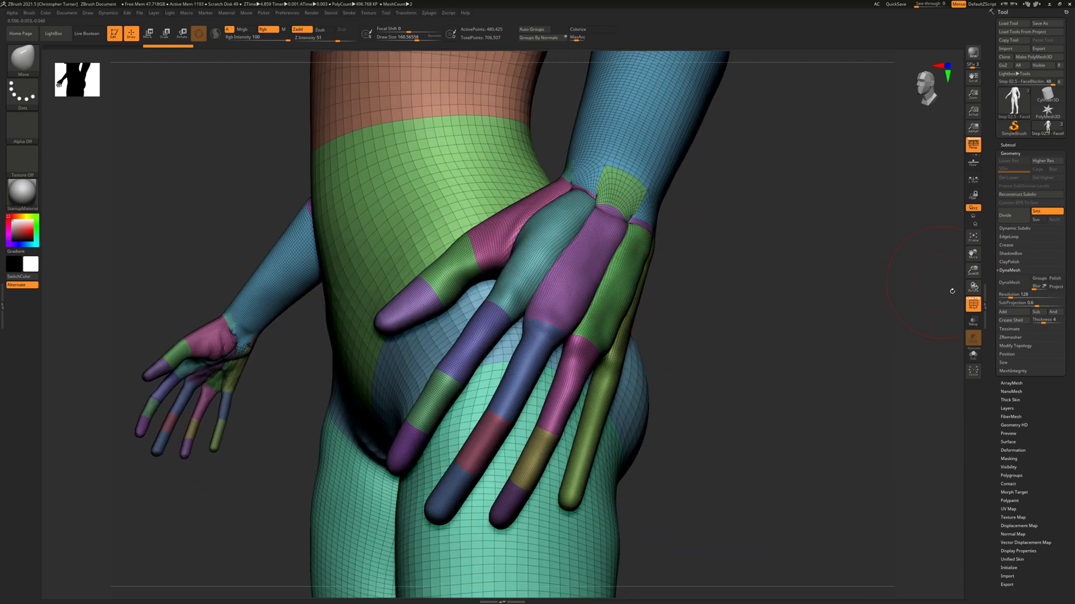
{"action": "left_click", "coordinate": [1008, 294]}
{"action": "type", "text": "72"}
{"action": "left_click", "coordinate": [1014, 303]}
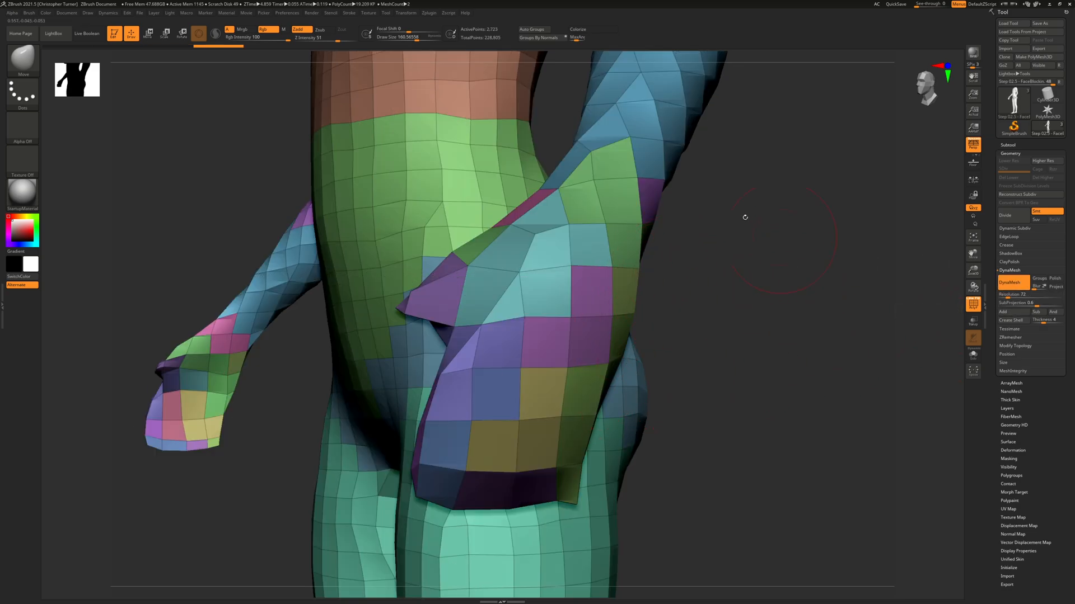
{"action": "key", "text": "ctrl+z"}
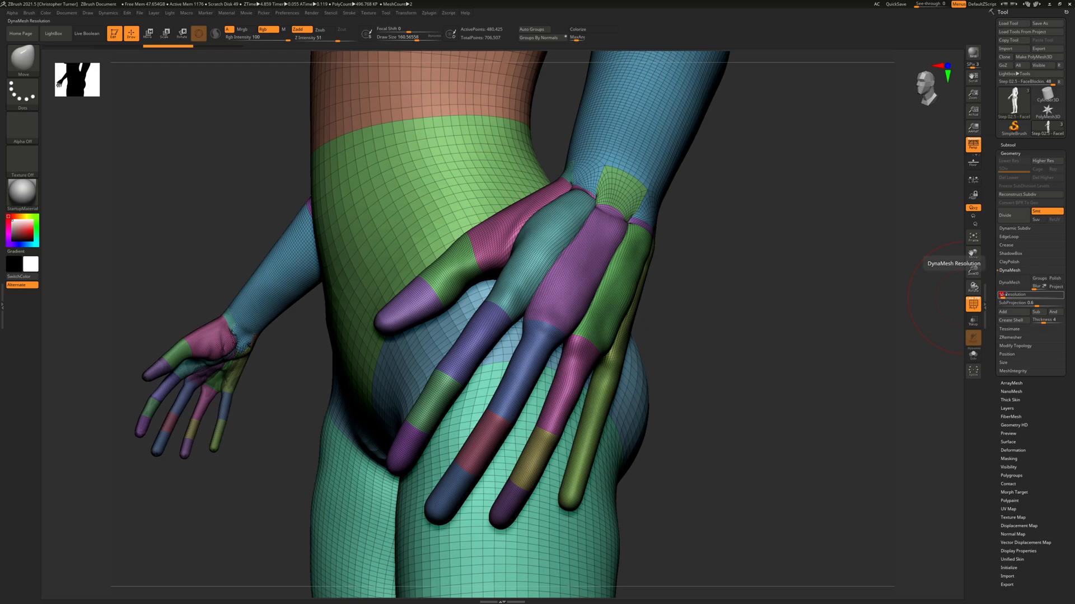
- DynaMesh the body at a resolution of 1504 and check the fingers and hands for detail
{"action": "key", "text": "Return"}
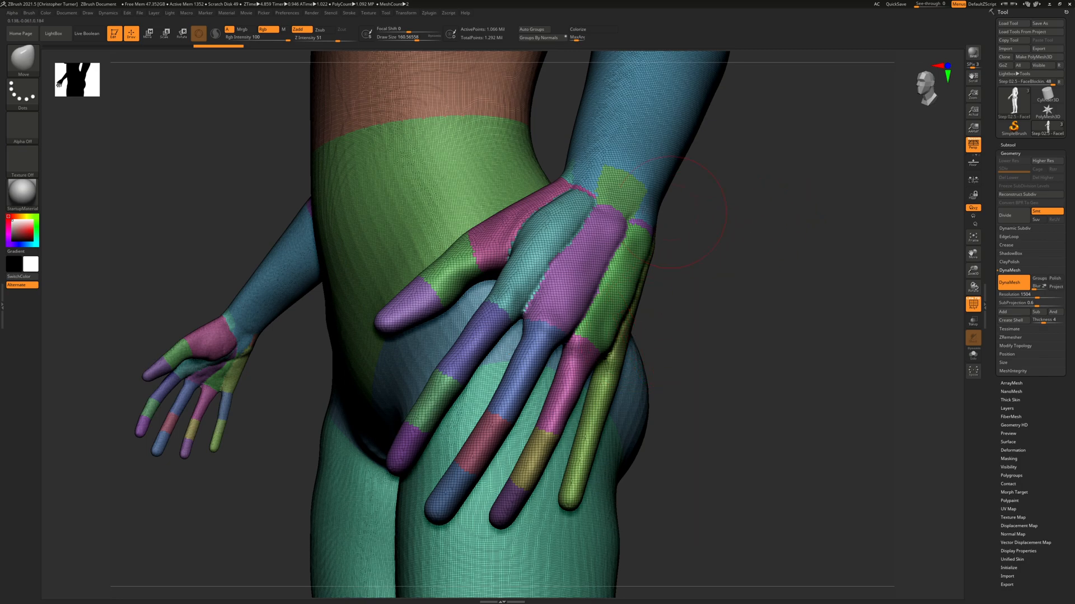
{"action": "mouse_move", "coordinate": [806, 290]}
{"action": "left_mouse_down"}
{"action": "mouse_move", "coordinate": [951, 306]}
{"action": "mouse_move", "coordinate": [804, 305]}
{"action": "mouse_move", "coordinate": [692, 329]}
{"action": "left_mouse_up"}
{"action": "left_click_drag", "start_coordinate": [783, 332], "coordinate": [646, 304]}
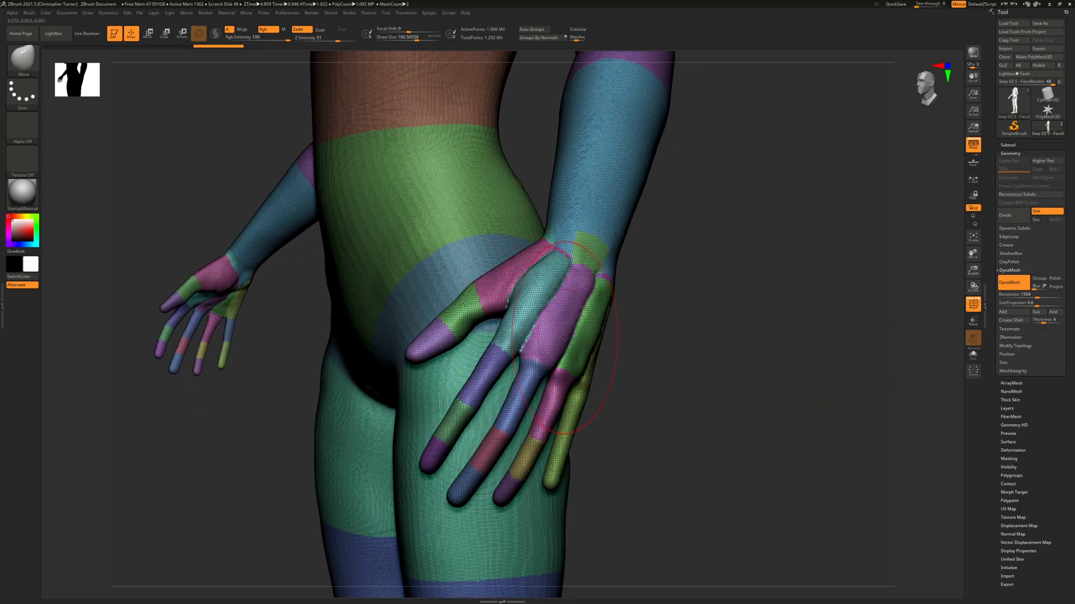
- Isolate the hand's palm polygroups that run from the wrist to the base of each finger
{"action": "left_click_drag", "start_coordinate": [801, 303], "coordinate": [704, 278]}
{"action": "key", "text": "space"}
{"action": "left_click", "coordinate": [600, 238], "text": "ctrl+shift"}
{"action": "left_click", "coordinate": [540, 232], "text": "ctrl+shift"}
{"action": "left_click", "coordinate": [605, 257], "text": "ctrl+shift"}
{"action": "left_click", "coordinate": [632, 268], "text": "ctrl+shift"}
{"action": "left_click", "coordinate": [643, 262], "text": "ctrl+shift"}
{"action": "left_click", "coordinate": [662, 275], "text": "ctrl+shift"}
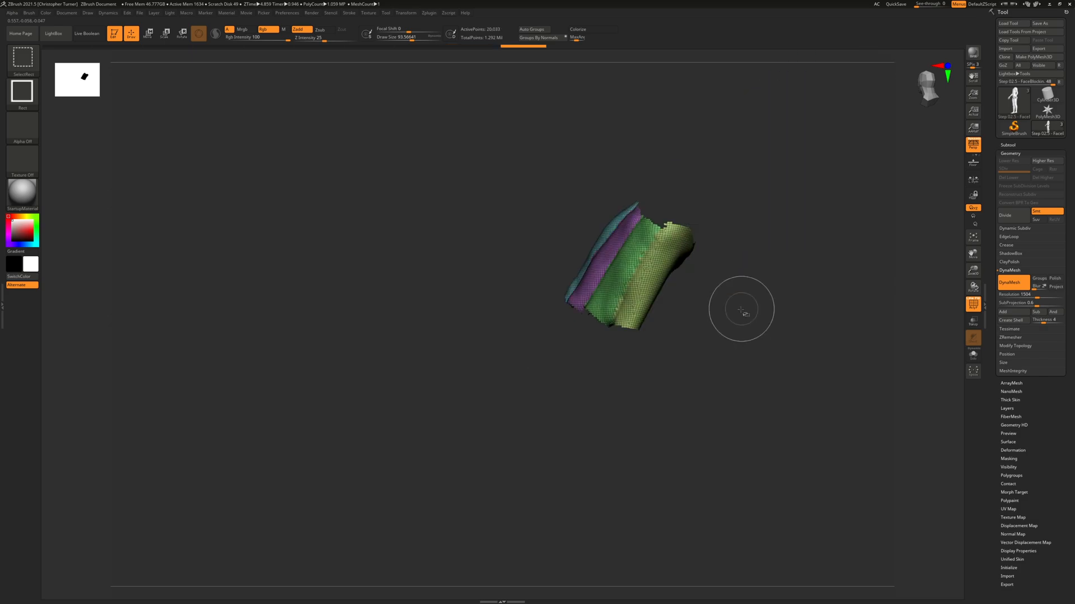
- Include the thumb-base and remaining palm polygroups in the isolated selection and merge them into one polygroup
{"action": "left_click_drag", "start_coordinate": [747, 310], "coordinate": [710, 295]}
{"action": "left_click_drag", "start_coordinate": [522, 283], "coordinate": [532, 288], "text": "ctrl+shift"}
{"action": "left_click_drag", "start_coordinate": [314, 333], "coordinate": [312, 322], "text": "shift"}
{"action": "left_click_drag", "start_coordinate": [684, 257], "coordinate": [468, 291]}
{"action": "left_click", "coordinate": [467, 317], "text": "ctrl+shift"}
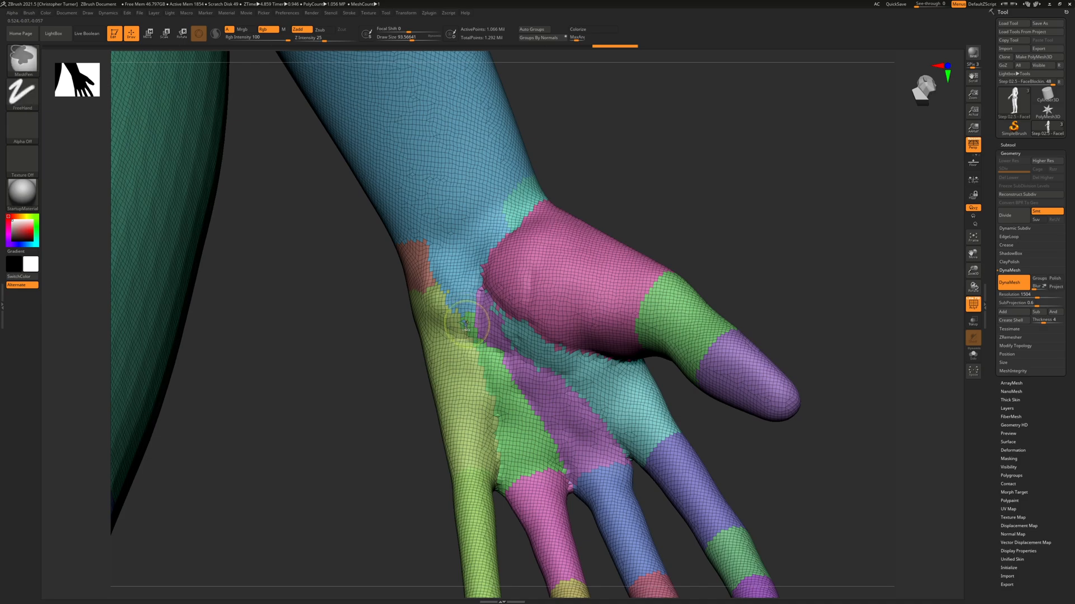
{"action": "key", "text": "ctrl+z"}
{"action": "left_click", "coordinate": [467, 275], "text": "ctrl+shift"}
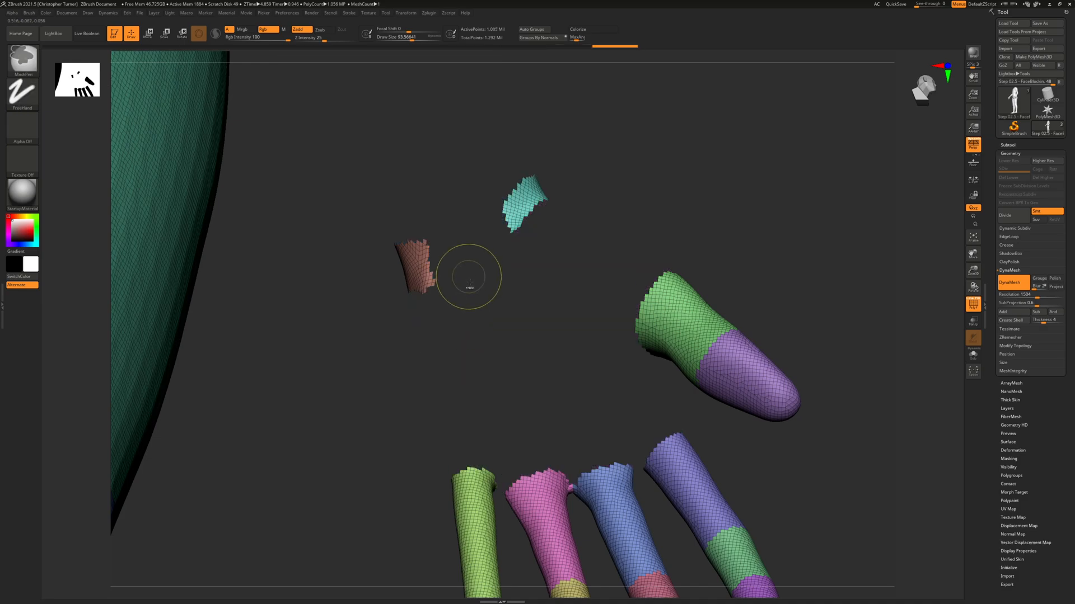
{"action": "key", "text": "ctrl+z"}
{"action": "mouse_move", "coordinate": [575, 280]}
{"action": "left_mouse_down"}
{"action": "mouse_move", "coordinate": [783, 271]}
{"action": "mouse_move", "coordinate": [576, 264]}
{"action": "mouse_move", "coordinate": [727, 183]}
{"action": "mouse_move", "coordinate": [651, 265]}
{"action": "mouse_move", "coordinate": [264, 425]}
{"action": "mouse_move", "coordinate": [412, 374]}
{"action": "mouse_move", "coordinate": [619, 226]}
{"action": "mouse_move", "coordinate": [609, 227]}
{"action": "mouse_move", "coordinate": [633, 331]}
{"action": "mouse_move", "coordinate": [379, 295]}
{"action": "mouse_move", "coordinate": [371, 236]}
{"action": "left_mouse_up"}
{"action": "mouse_move", "coordinate": [612, 300]}
{"action": "left_mouse_down"}
{"action": "mouse_move", "coordinate": [672, 263]}
{"action": "mouse_move", "coordinate": [629, 258]}
{"action": "mouse_move", "coordinate": [667, 252]}
{"action": "mouse_move", "coordinate": [734, 254]}
{"action": "mouse_move", "coordinate": [737, 303]}
{"action": "mouse_move", "coordinate": [664, 265]}
{"action": "left_mouse_up"}
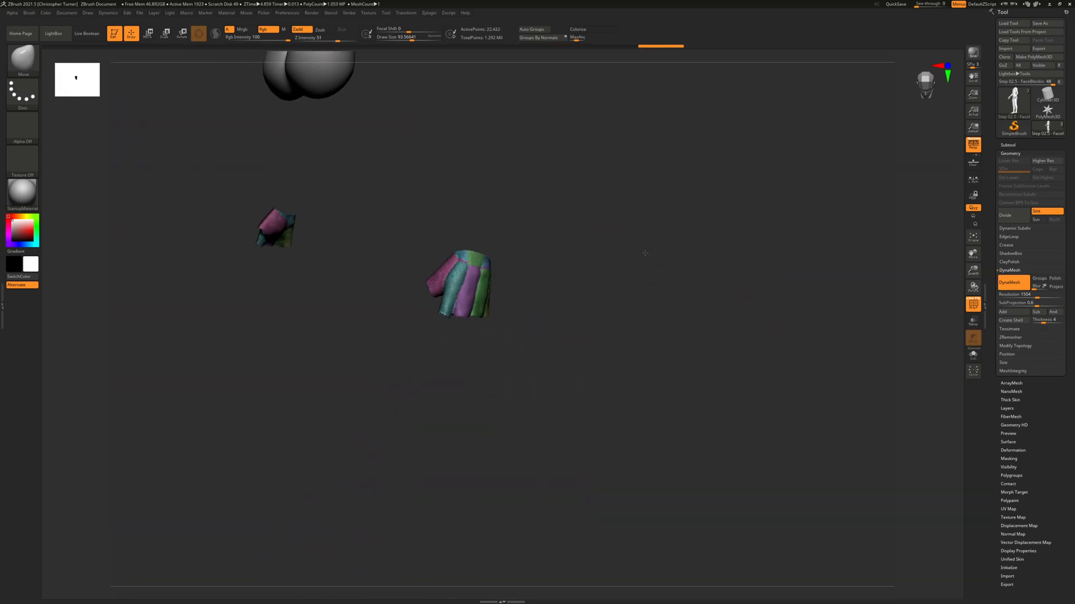
{"action": "key", "text": "ctrl"}
- Smooth the merged palm area with the draw size at about 128 and show the whole figure again
{"action": "mouse_move", "coordinate": [580, 266]}
{"action": "left_mouse_down", "text": "alt"}
{"action": "mouse_move", "coordinate": [533, 252]}
{"action": "mouse_move", "coordinate": [588, 280]}
{"action": "left_mouse_up", "text": "alt"}
{"action": "left_click_drag", "start_coordinate": [660, 263], "coordinate": [527, 286]}
{"action": "mouse_move", "coordinate": [465, 263]}
{"action": "left_mouse_down", "text": "shift"}
{"action": "mouse_move", "coordinate": [426, 296]}
{"action": "mouse_move", "coordinate": [437, 297]}
{"action": "mouse_move", "coordinate": [442, 270]}
{"action": "left_mouse_up", "text": "shift"}
{"action": "key", "text": "space"}
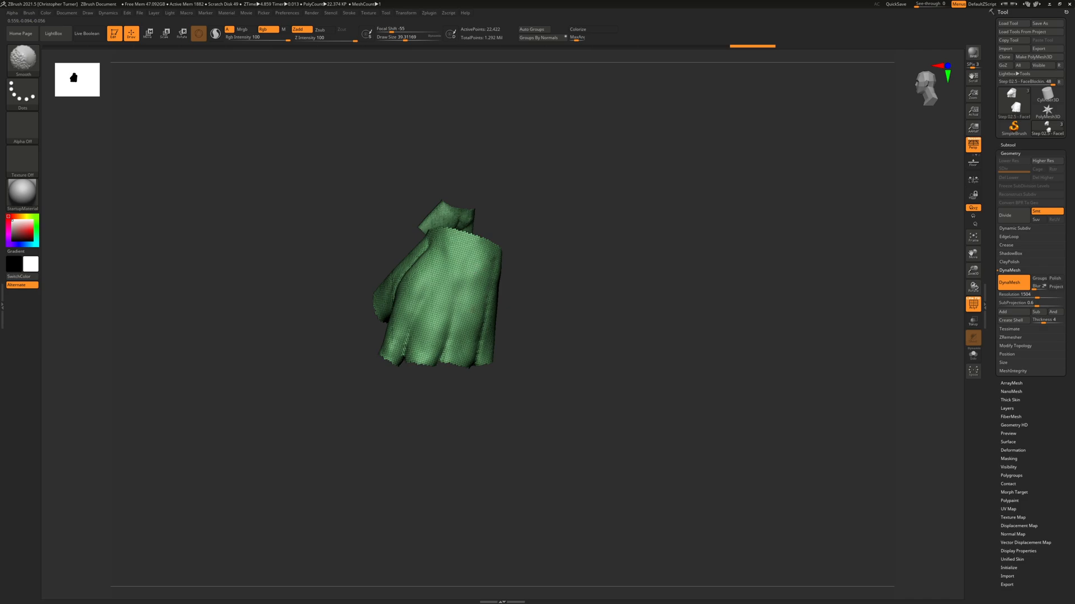
{"action": "mouse_move", "coordinate": [619, 248]}
{"action": "left_mouse_down"}
{"action": "mouse_move", "coordinate": [591, 240]}
{"action": "mouse_move", "coordinate": [705, 222]}
{"action": "left_mouse_up"}
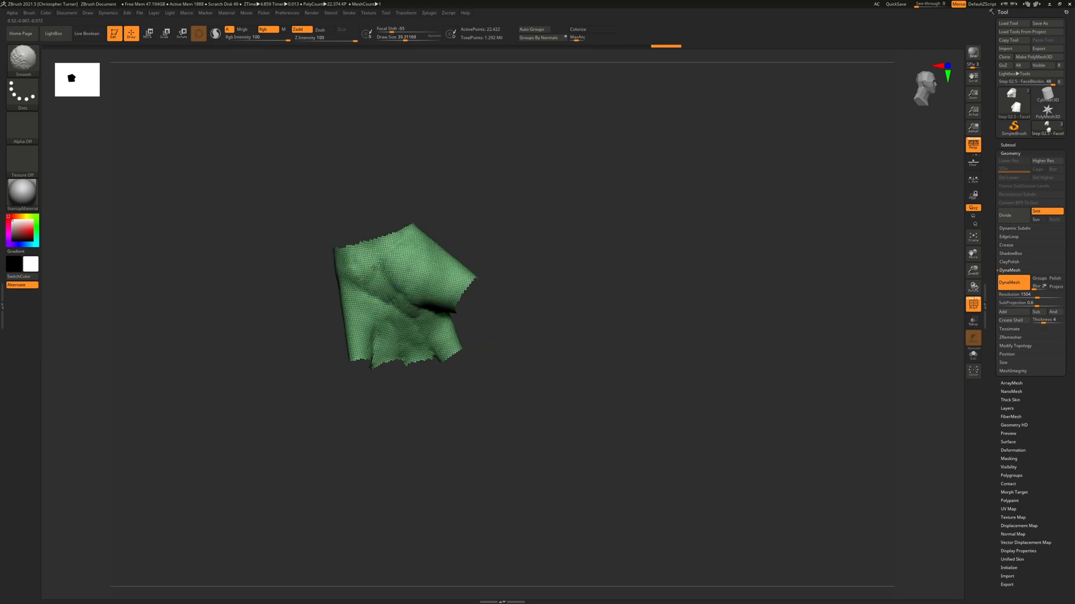
{"action": "key", "text": "space"}
{"action": "left_click_drag", "start_coordinate": [384, 283], "coordinate": [401, 275]}
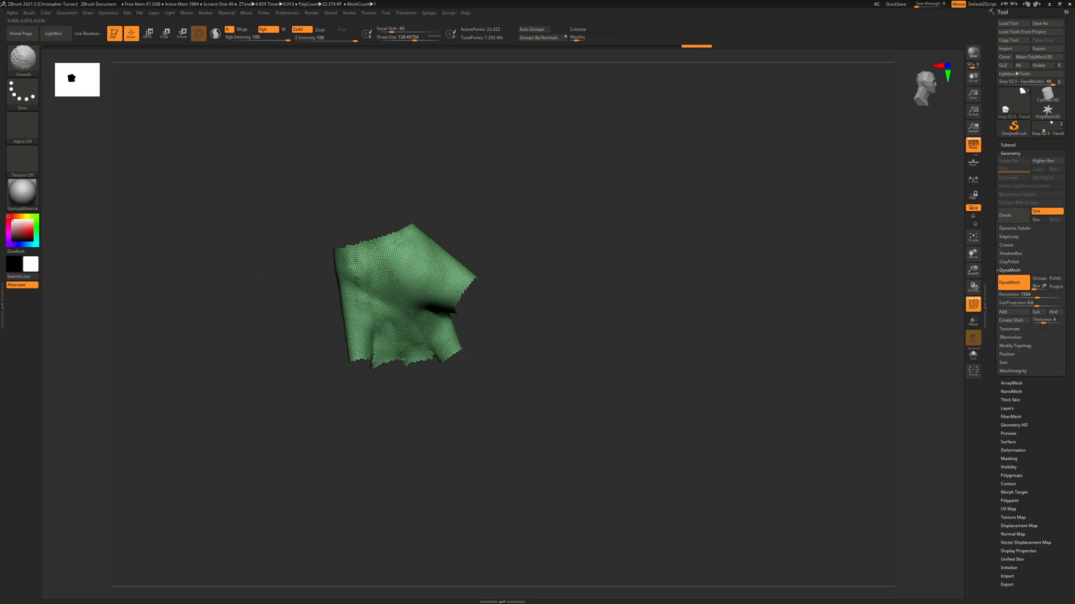
{"action": "left_click_drag", "start_coordinate": [707, 238], "coordinate": [643, 247]}
{"action": "left_click", "coordinate": [693, 291], "text": "ctrl+shift"}
{"action": "mouse_move", "coordinate": [695, 290]}
{"action": "left_mouse_down"}
{"action": "mouse_move", "coordinate": [597, 300]}
{"action": "mouse_move", "coordinate": [654, 254]}
{"action": "mouse_move", "coordinate": [619, 228]}
{"action": "mouse_move", "coordinate": [646, 261]}
{"action": "mouse_move", "coordinate": [492, 204]}
{"action": "left_mouse_up"}
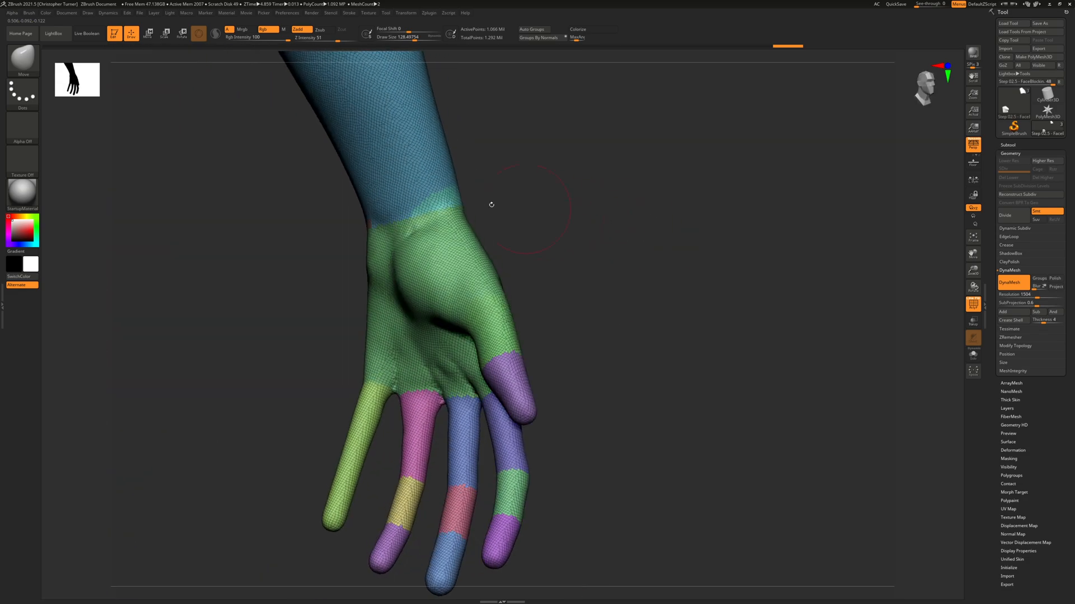
- Isolate the forearm and wrist polygroups on both arms, merge them into one group, and restore full visibility
{"action": "left_click", "coordinate": [436, 199], "text": "ctrl+shift"}
{"action": "left_click_drag", "start_coordinate": [592, 181], "coordinate": [626, 177]}
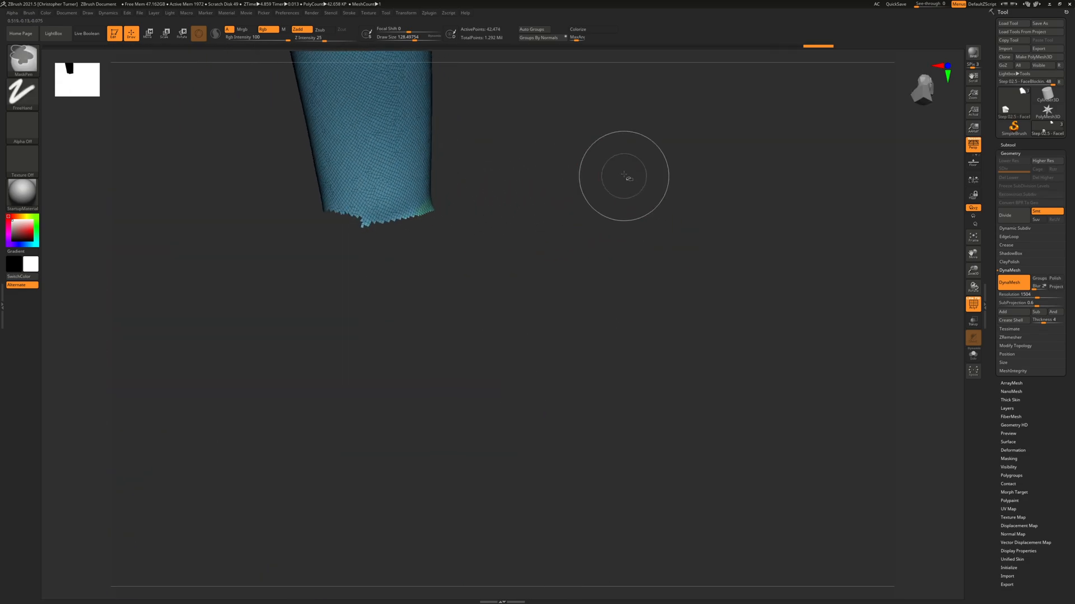
{"action": "left_click", "coordinate": [354, 211], "text": "ctrl+shift"}
{"action": "mouse_move", "coordinate": [231, 259]}
{"action": "left_mouse_down"}
{"action": "mouse_move", "coordinate": [200, 261]}
{"action": "mouse_move", "coordinate": [240, 257]}
{"action": "left_mouse_up"}
{"action": "left_click_drag", "start_coordinate": [509, 180], "coordinate": [509, 170]}
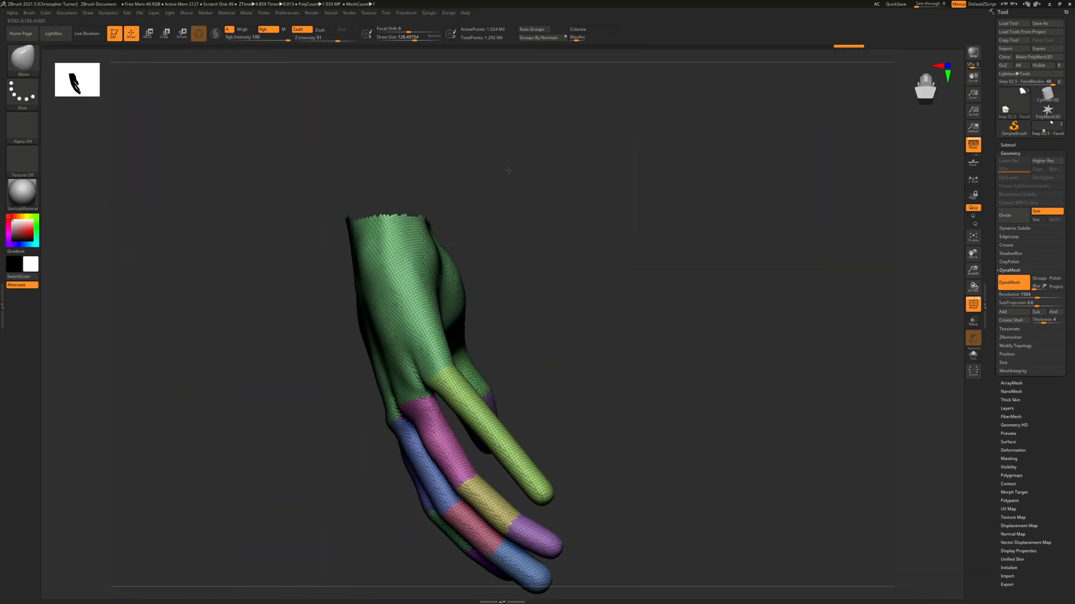
{"action": "left_click_drag", "start_coordinate": [568, 221], "coordinate": [569, 247], "text": "ctrl+shift"}
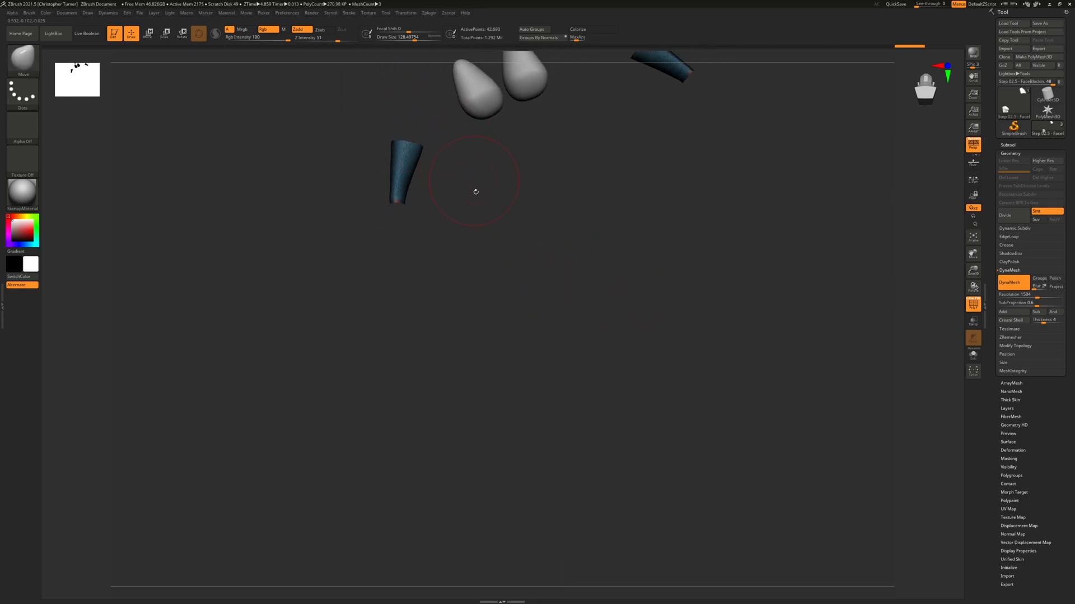
{"action": "left_click_drag", "start_coordinate": [475, 189], "coordinate": [504, 372], "text": "shift"}
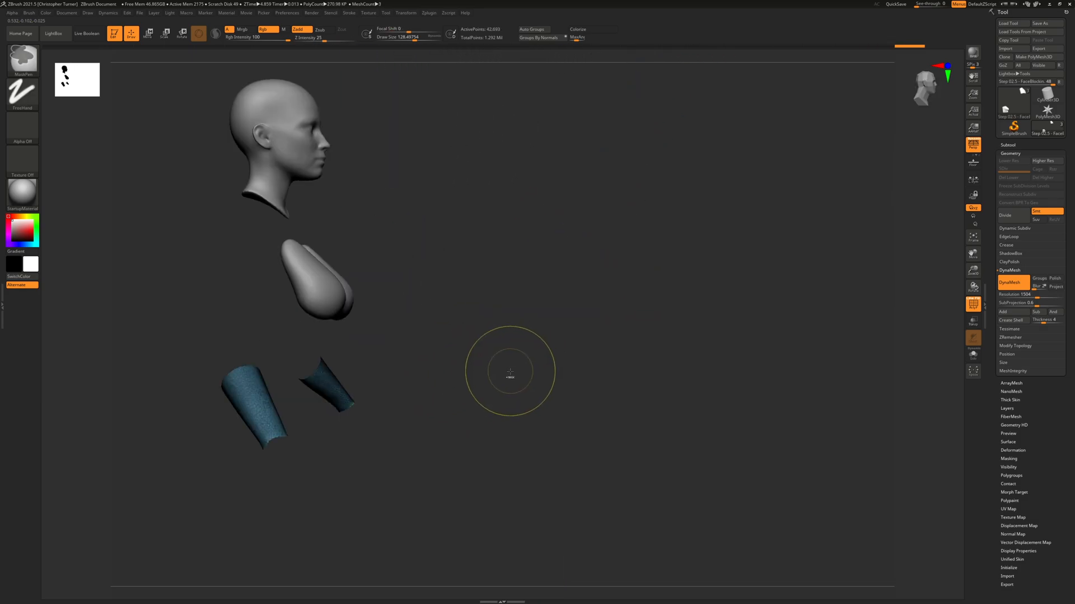
{"action": "left_click", "coordinate": [582, 255], "text": "ctrl+shift"}
- Isolate the ankle polygroups on both legs and merge them into a single group
{"action": "left_click_drag", "start_coordinate": [607, 254], "coordinate": [575, 295]}
{"action": "left_click_drag", "start_coordinate": [439, 463], "coordinate": [528, 233], "text": "alt"}
{"action": "left_click_drag", "start_coordinate": [503, 330], "coordinate": [602, 332]}
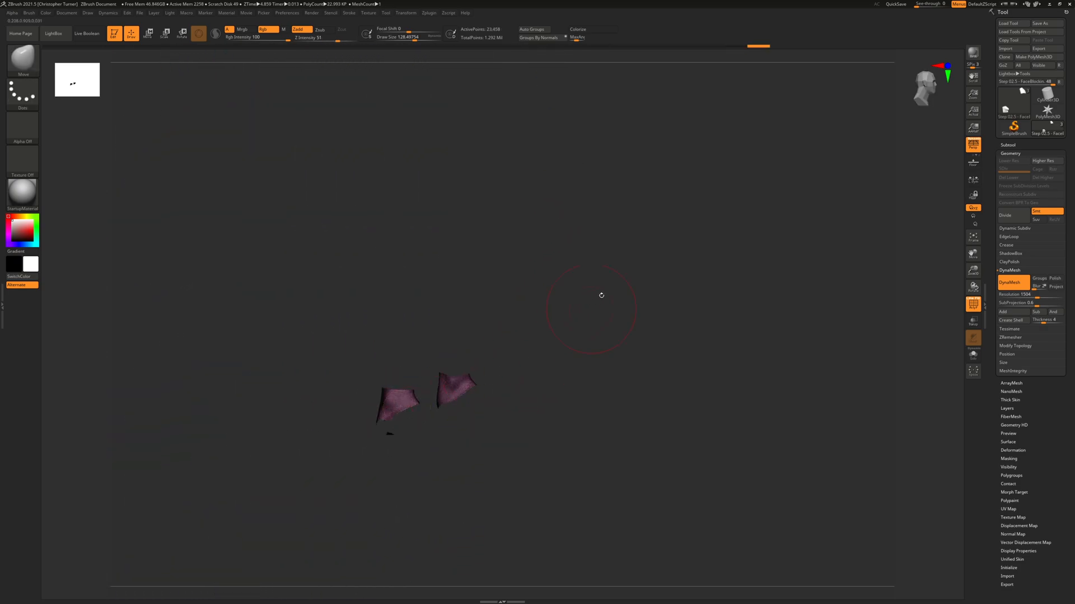
{"action": "left_click_drag", "start_coordinate": [491, 385], "coordinate": [569, 369]}
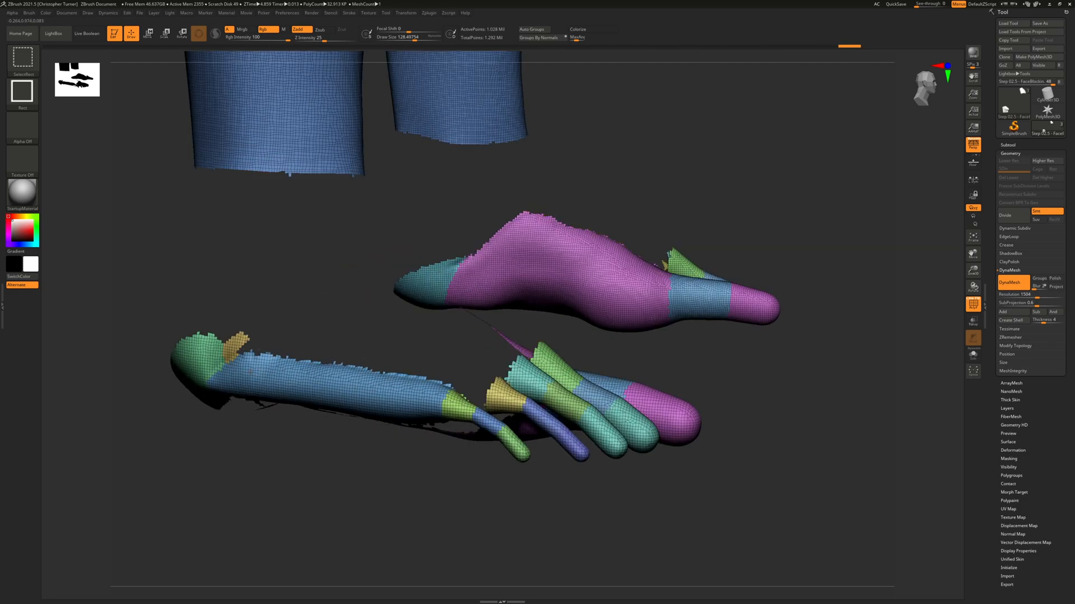
- Merge the ankle and midfoot polygroups of both feet into one group and show the whole figure again
{"action": "left_click", "coordinate": [250, 371], "text": "ctrl+shift"}
{"action": "left_click", "coordinate": [235, 352], "text": "ctrl+shift"}
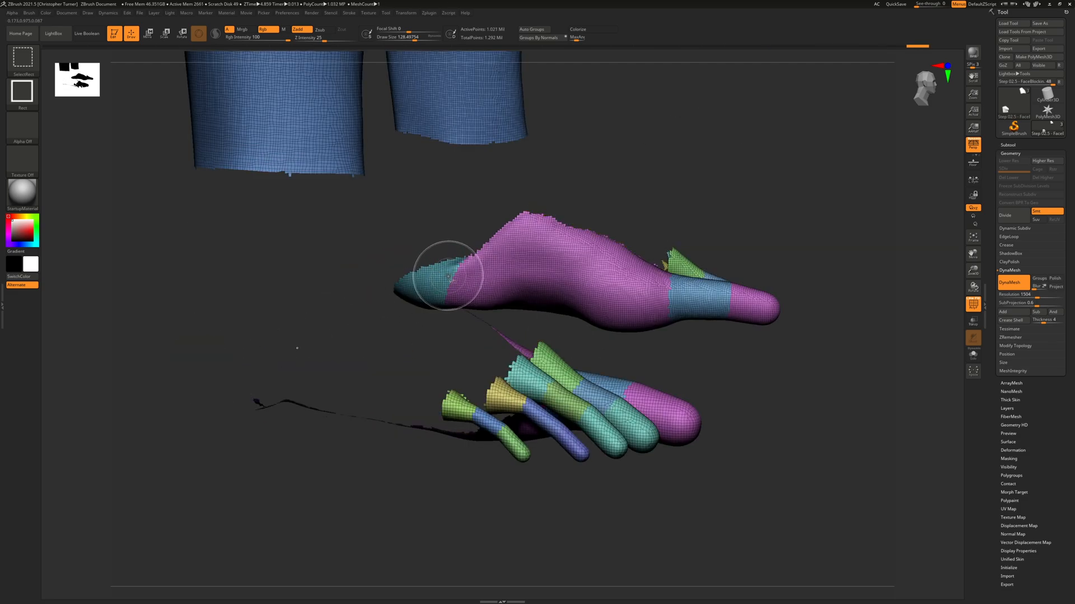
{"action": "left_click", "coordinate": [449, 271], "text": "ctrl+alt+shift"}
{"action": "left_click", "coordinate": [560, 266], "text": "ctrl+alt+shift"}
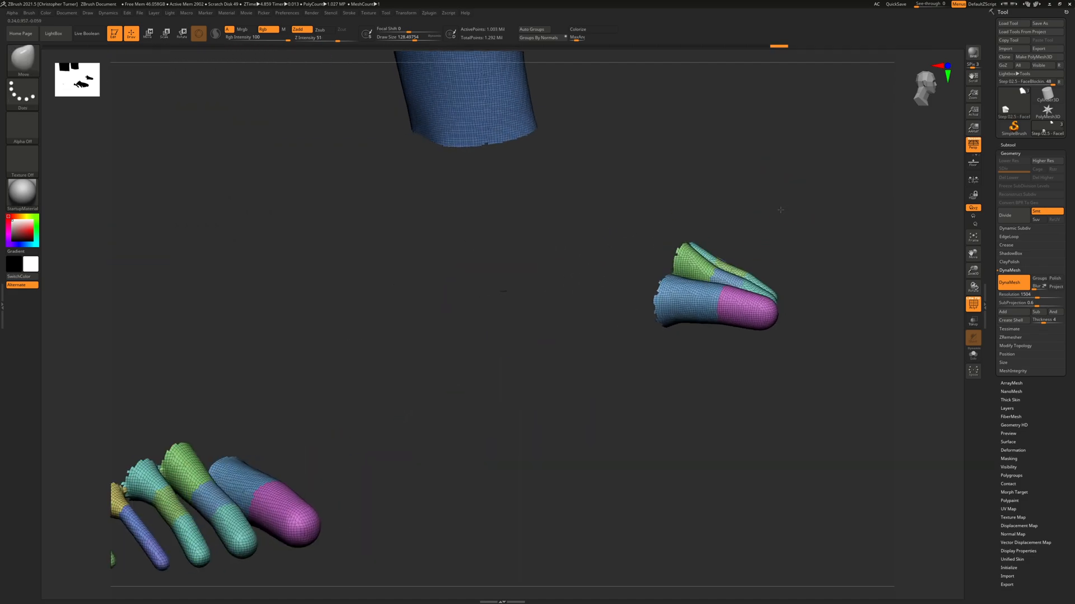
{"action": "mouse_move", "coordinate": [593, 269]}
{"action": "left_mouse_down"}
{"action": "mouse_move", "coordinate": [568, 283]}
{"action": "mouse_move", "coordinate": [646, 242]}
{"action": "left_mouse_up"}
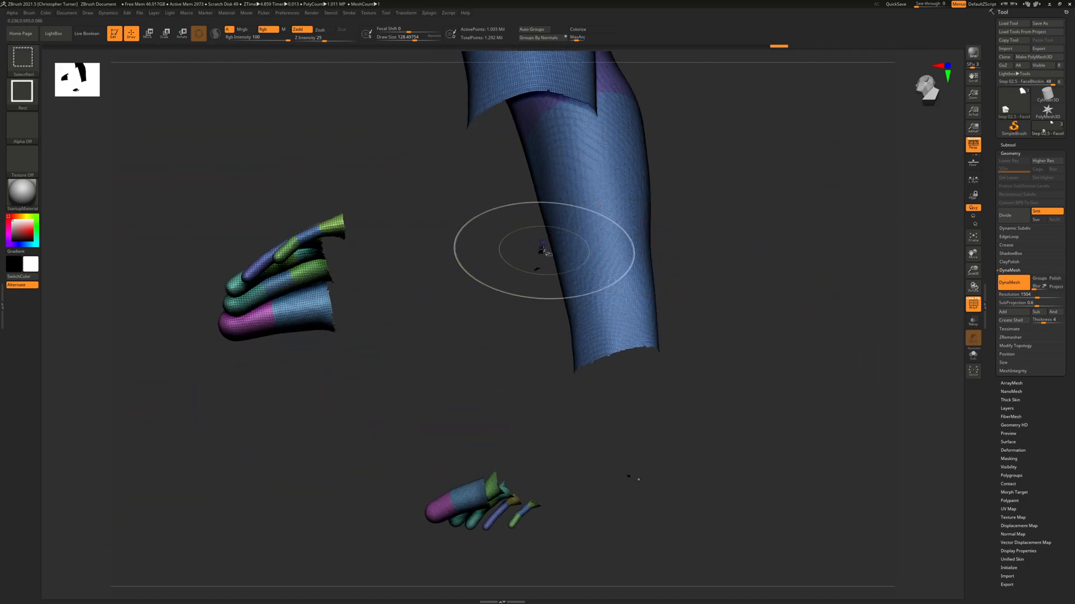
{"action": "mouse_move", "coordinate": [758, 302]}
{"action": "left_mouse_down"}
{"action": "mouse_move", "coordinate": [676, 314]}
{"action": "mouse_move", "coordinate": [628, 351]}
{"action": "left_mouse_up"}
{"action": "right_click_drag", "start_coordinate": [674, 296], "coordinate": [730, 269], "text": "ctrl"}
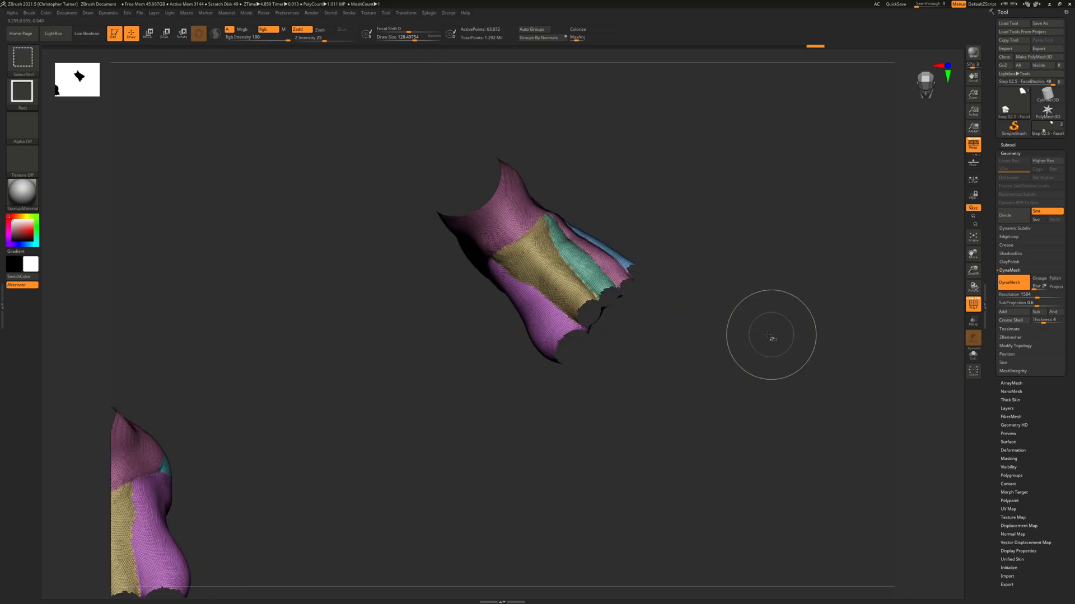
{"action": "mouse_move", "coordinate": [770, 336]}
{"action": "left_mouse_down"}
{"action": "mouse_move", "coordinate": [761, 327]}
{"action": "mouse_move", "coordinate": [769, 305]}
{"action": "left_mouse_up"}
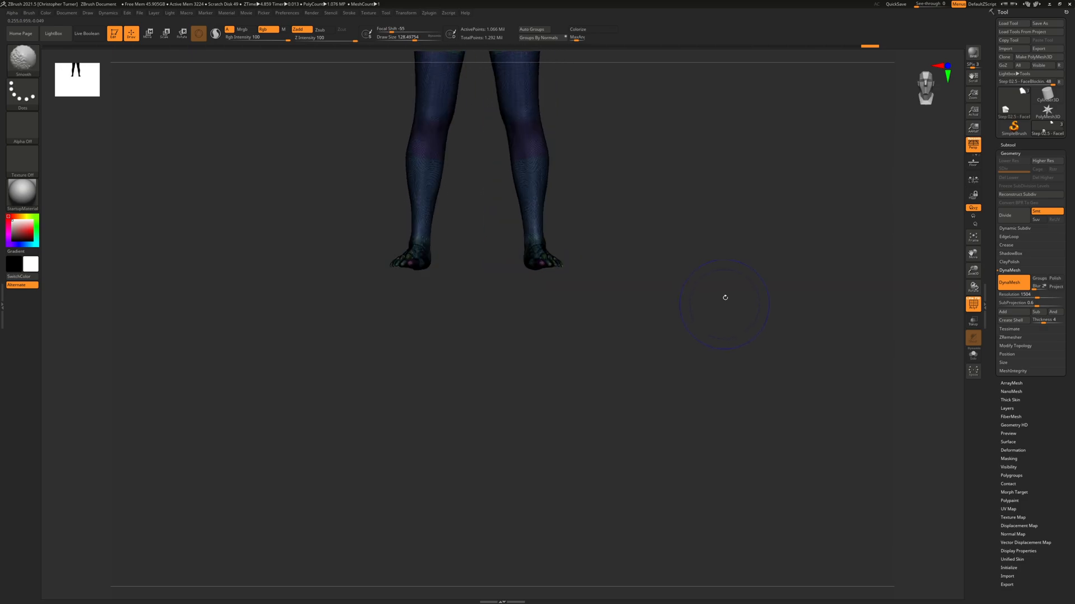
{"action": "left_click_drag", "start_coordinate": [686, 387], "coordinate": [732, 323]}
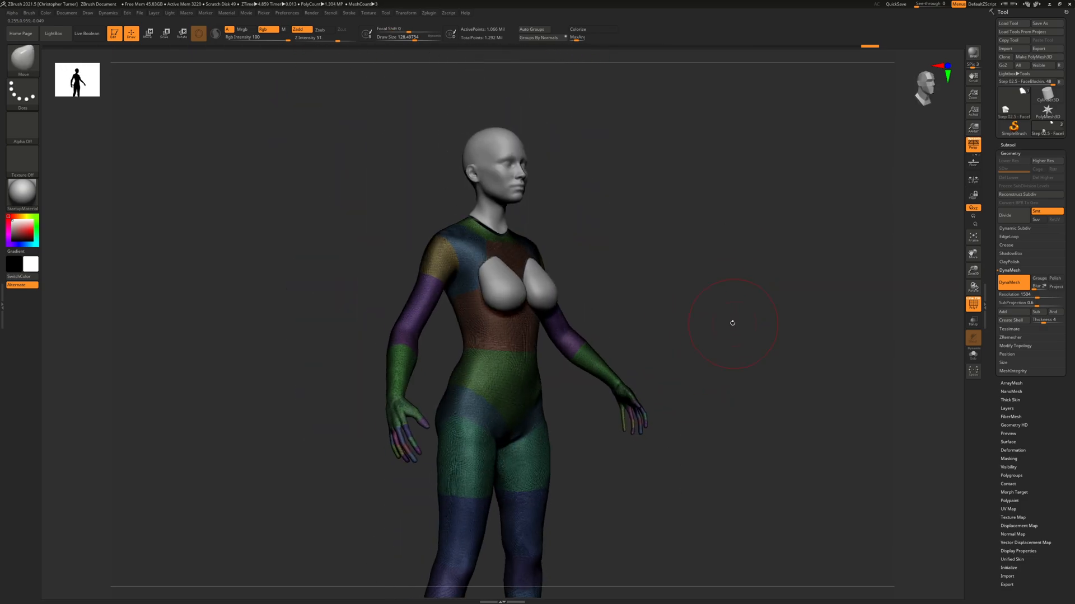
- With the Move brush at a draw size of about 198, adjust the body's neckline around the front of the neck
{"action": "mouse_move", "coordinate": [837, 311]}
{"action": "left_mouse_down"}
{"action": "mouse_move", "coordinate": [665, 259]}
{"action": "mouse_move", "coordinate": [656, 437]}
{"action": "left_mouse_up"}
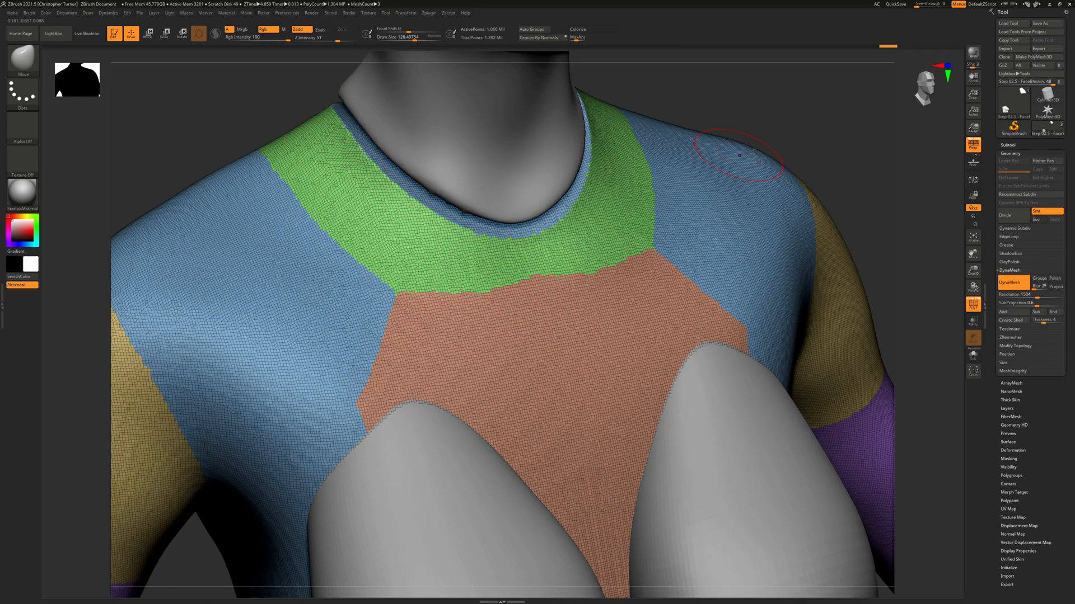
{"action": "left_click_drag", "start_coordinate": [807, 98], "coordinate": [573, 212]}
{"action": "left_click_drag", "start_coordinate": [765, 148], "coordinate": [584, 213]}
{"action": "key", "text": "space"}
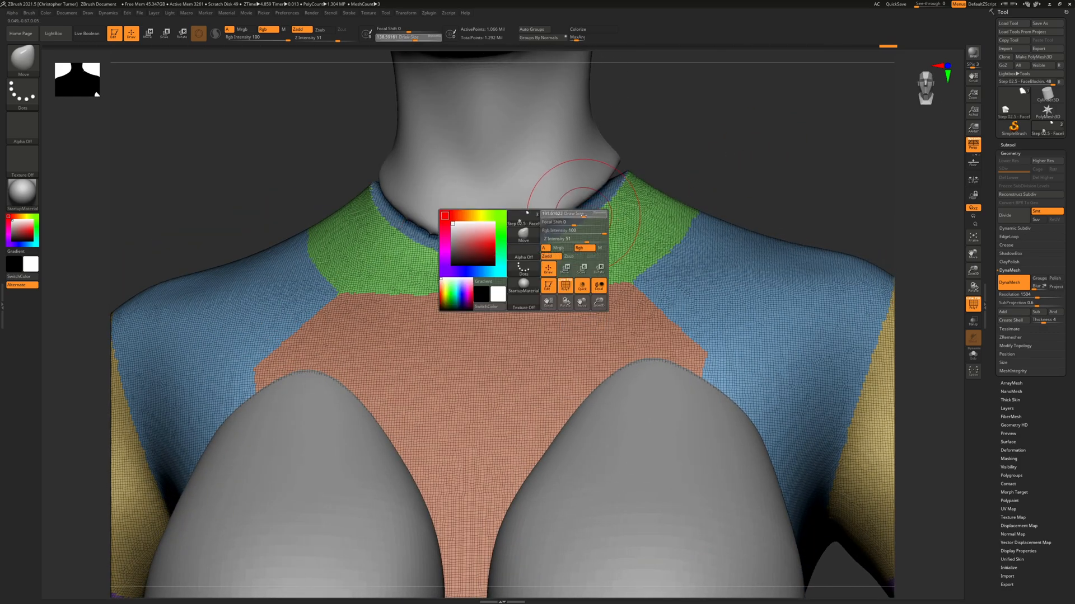
{"action": "left_click_drag", "start_coordinate": [314, 170], "coordinate": [408, 193]}
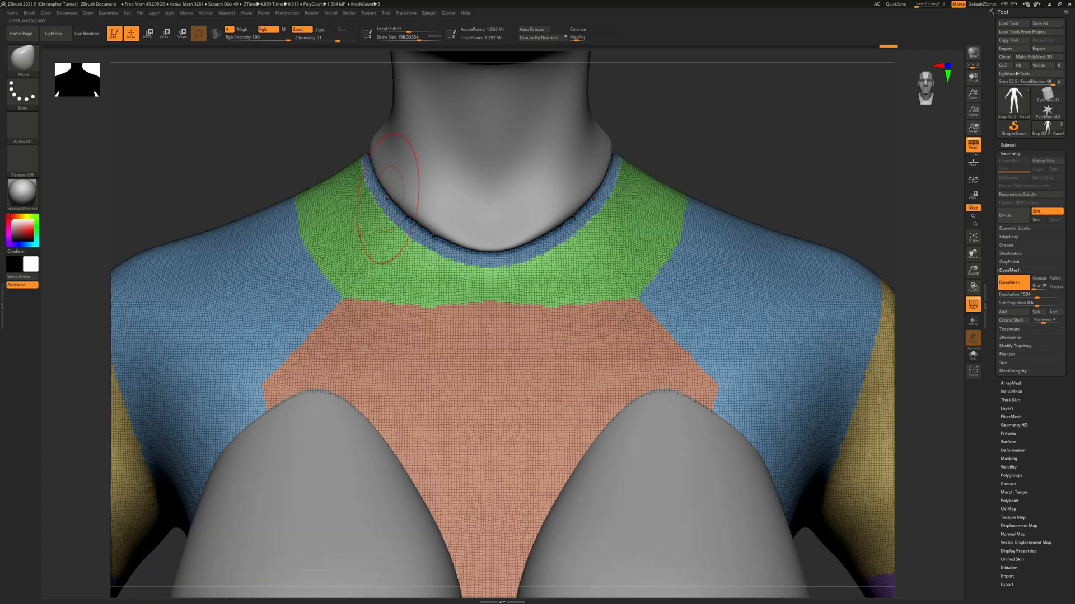
{"action": "left_click_drag", "start_coordinate": [314, 146], "coordinate": [277, 277]}
- Pull the back and sides of the body's neckline up over the base of the neck
{"action": "left_click_drag", "start_coordinate": [263, 148], "coordinate": [498, 249]}
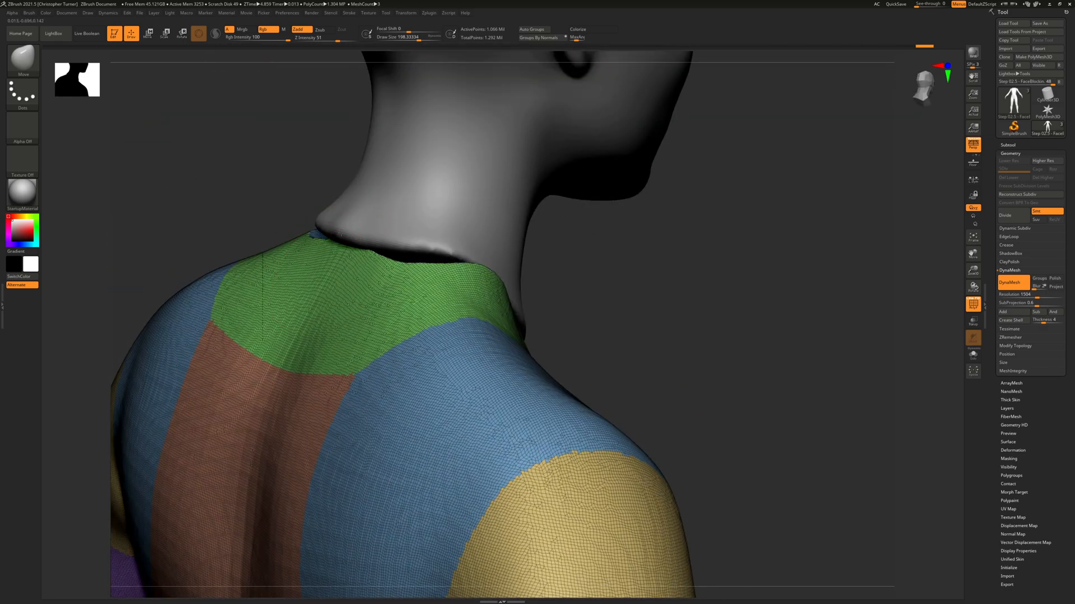
{"action": "left_click_drag", "start_coordinate": [337, 238], "coordinate": [386, 249]}
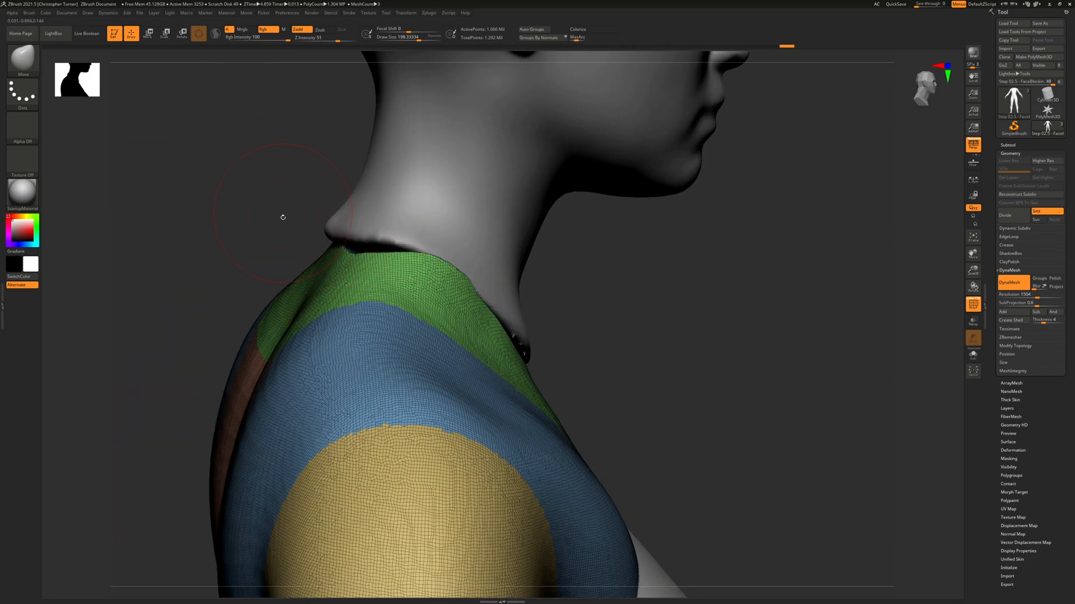
{"action": "left_click_drag", "start_coordinate": [283, 215], "coordinate": [334, 267]}
{"action": "left_click_drag", "start_coordinate": [388, 296], "coordinate": [404, 252]}
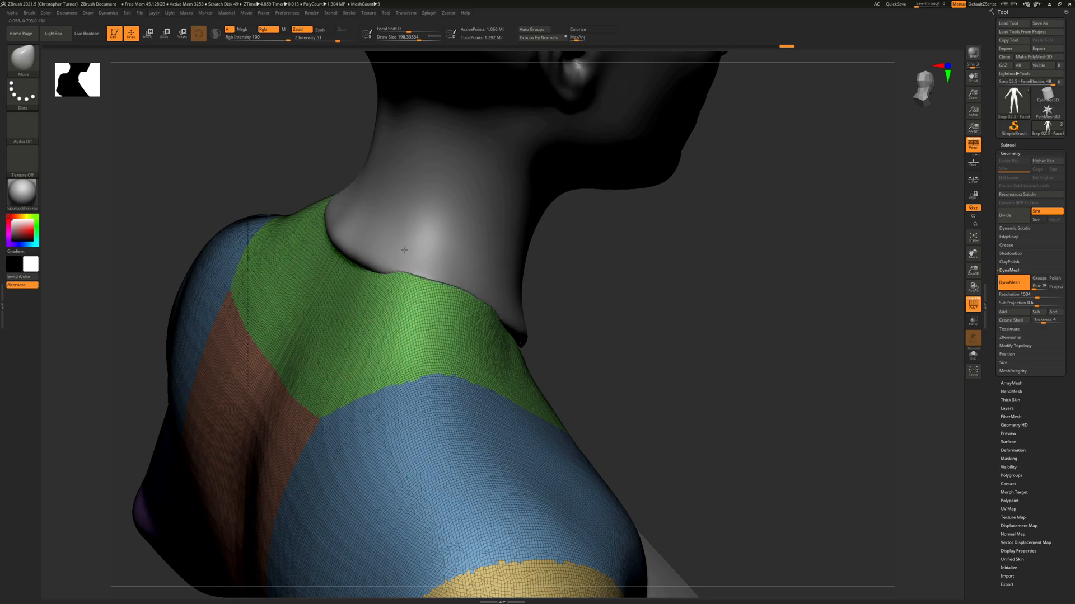
{"action": "left_click_drag", "start_coordinate": [605, 227], "coordinate": [504, 205]}
- Refine the front and side neckline until the body's collar edge meets the neck cleanly
{"action": "left_click_drag", "start_coordinate": [663, 314], "coordinate": [587, 339]}
{"action": "mouse_move", "coordinate": [619, 403]}
{"action": "left_mouse_down"}
{"action": "mouse_move", "coordinate": [559, 374]}
{"action": "mouse_move", "coordinate": [567, 361]}
{"action": "left_mouse_up"}
{"action": "left_click_drag", "start_coordinate": [772, 291], "coordinate": [660, 296]}
{"action": "left_click_drag", "start_coordinate": [551, 387], "coordinate": [567, 362]}
{"action": "left_click_drag", "start_coordinate": [829, 197], "coordinate": [642, 156]}
{"action": "mouse_move", "coordinate": [768, 230]}
{"action": "left_mouse_down"}
{"action": "mouse_move", "coordinate": [670, 243]}
{"action": "mouse_move", "coordinate": [686, 303]}
{"action": "mouse_move", "coordinate": [819, 212]}
{"action": "mouse_move", "coordinate": [823, 264]}
{"action": "mouse_move", "coordinate": [818, 235]}
{"action": "mouse_move", "coordinate": [778, 192]}
{"action": "mouse_move", "coordinate": [763, 213]}
{"action": "mouse_move", "coordinate": [797, 208]}
{"action": "mouse_move", "coordinate": [731, 209]}
{"action": "mouse_move", "coordinate": [607, 254]}
{"action": "left_mouse_up"}
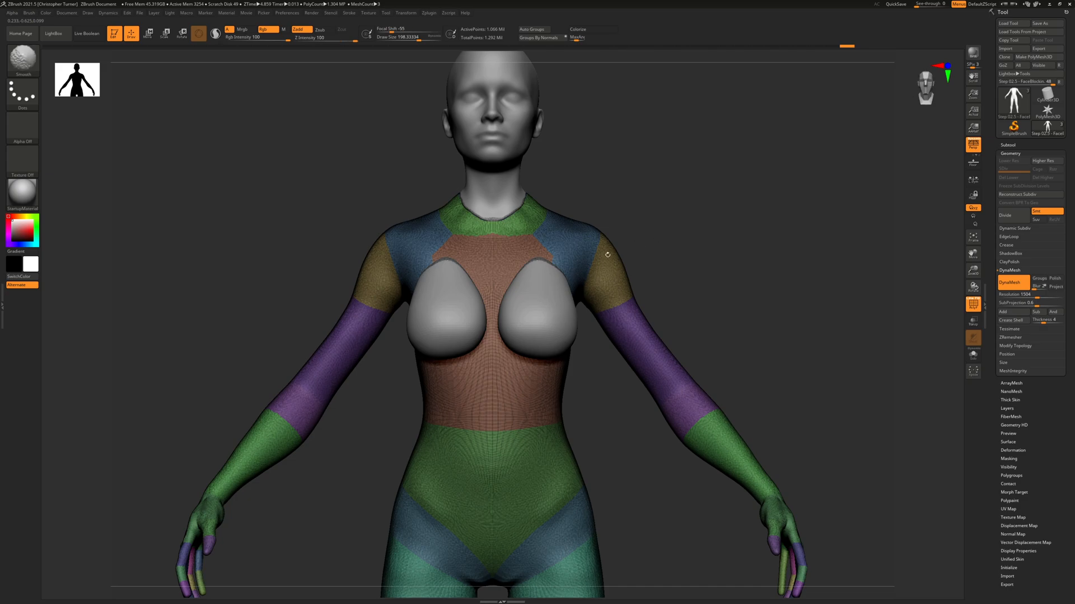
- Isolate the body's torso polygroup behind the breasts
{"action": "left_click", "coordinate": [496, 274], "text": "ctrl+shift"}
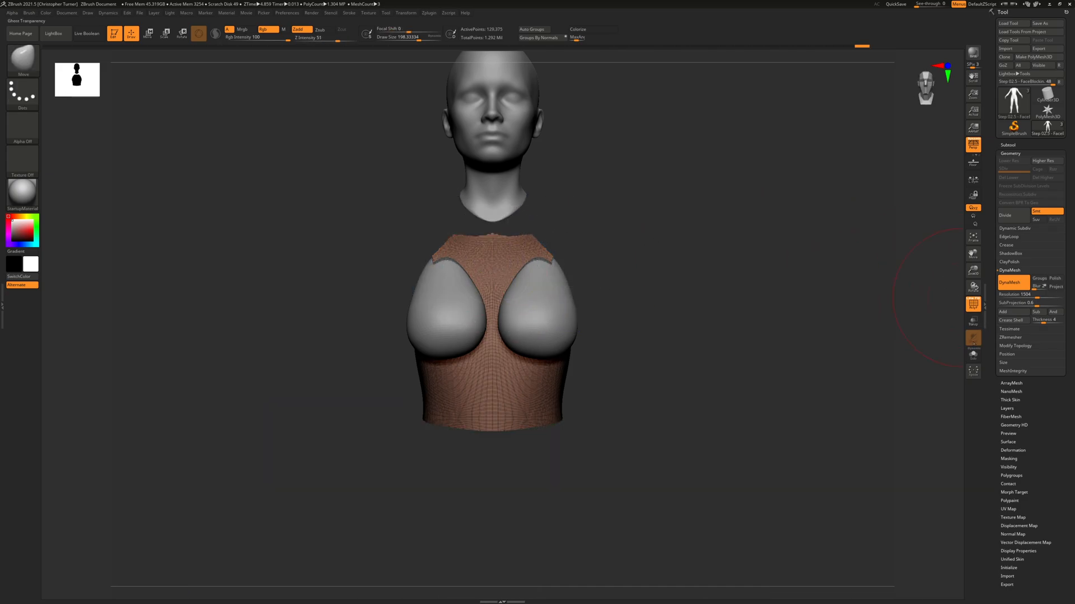
- Examine the isolated torso polygroup with the other subtools hidden, and bring back the full body
{"action": "left_click", "coordinate": [974, 356]}
{"action": "left_click_drag", "start_coordinate": [350, 258], "coordinate": [360, 258]}
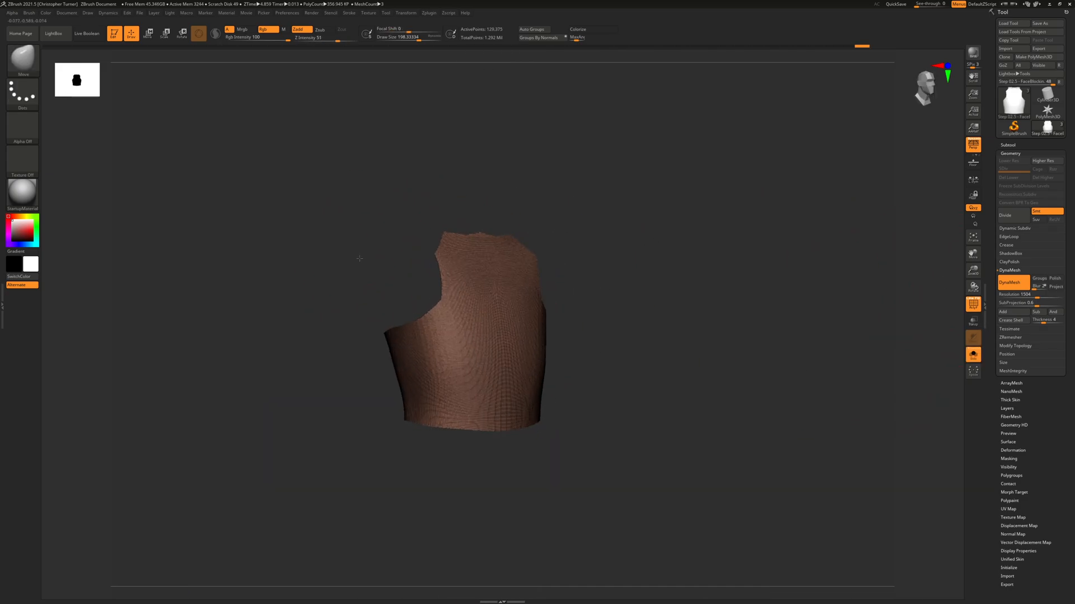
{"action": "left_click", "coordinate": [973, 356]}
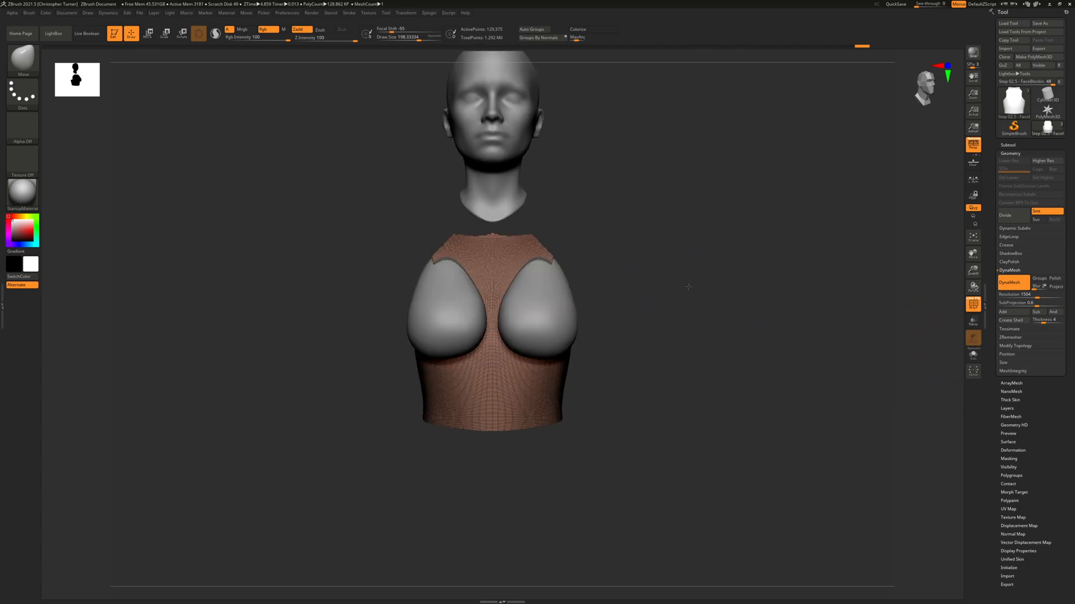
{"action": "left_click_drag", "start_coordinate": [612, 296], "coordinate": [747, 272]}
{"action": "left_click_drag", "start_coordinate": [634, 322], "coordinate": [515, 324]}
{"action": "left_click", "coordinate": [733, 336], "text": "ctrl+shift"}
- Combine the torso polygroup and the adjoining shoulder polygroups into a single polygroup
{"action": "mouse_move", "coordinate": [791, 314]}
{"action": "left_mouse_down"}
{"action": "mouse_move", "coordinate": [757, 314]}
{"action": "mouse_move", "coordinate": [791, 314]}
{"action": "left_mouse_up"}
{"action": "left_click_drag", "start_coordinate": [510, 261], "coordinate": [632, 272]}
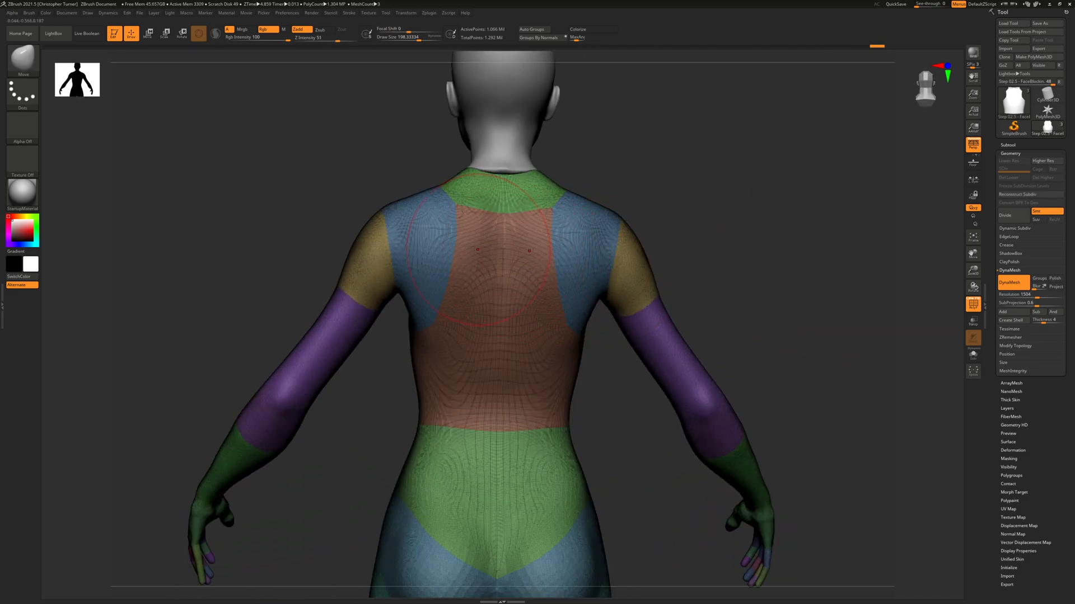
{"action": "left_click", "coordinate": [448, 251], "text": "ctrl+shift"}
{"action": "left_click", "coordinate": [428, 248], "text": "ctrl+shift"}
{"action": "left_click", "coordinate": [445, 246], "text": "ctrl+alt+shift"}
{"action": "left_click", "coordinate": [753, 239], "text": "ctrl+shift"}
{"action": "left_click_drag", "start_coordinate": [753, 239], "coordinate": [661, 239]}
{"action": "left_click_drag", "start_coordinate": [694, 205], "coordinate": [647, 203]}
{"action": "key", "text": "ctrl+w"}
- With perspective off, mask the torso from just above the bottom of the breasts upward and make it a separate polygroup
{"action": "mouse_move", "coordinate": [728, 191]}
{"action": "left_mouse_down"}
{"action": "mouse_move", "coordinate": [764, 184]}
{"action": "mouse_move", "coordinate": [698, 216]}
{"action": "mouse_move", "coordinate": [642, 155]}
{"action": "mouse_move", "coordinate": [596, 150]}
{"action": "mouse_move", "coordinate": [640, 166]}
{"action": "left_mouse_up"}
{"action": "left_click", "coordinate": [973, 147]}
{"action": "mouse_move", "coordinate": [675, 131]}
{"action": "left_mouse_down", "text": "ctrl"}
{"action": "mouse_move", "coordinate": [367, 393]}
{"action": "mouse_move", "coordinate": [397, 364]}
{"action": "left_mouse_up", "text": "ctrl"}
{"action": "left_click_drag", "start_coordinate": [274, 294], "coordinate": [318, 281], "text": "shift"}
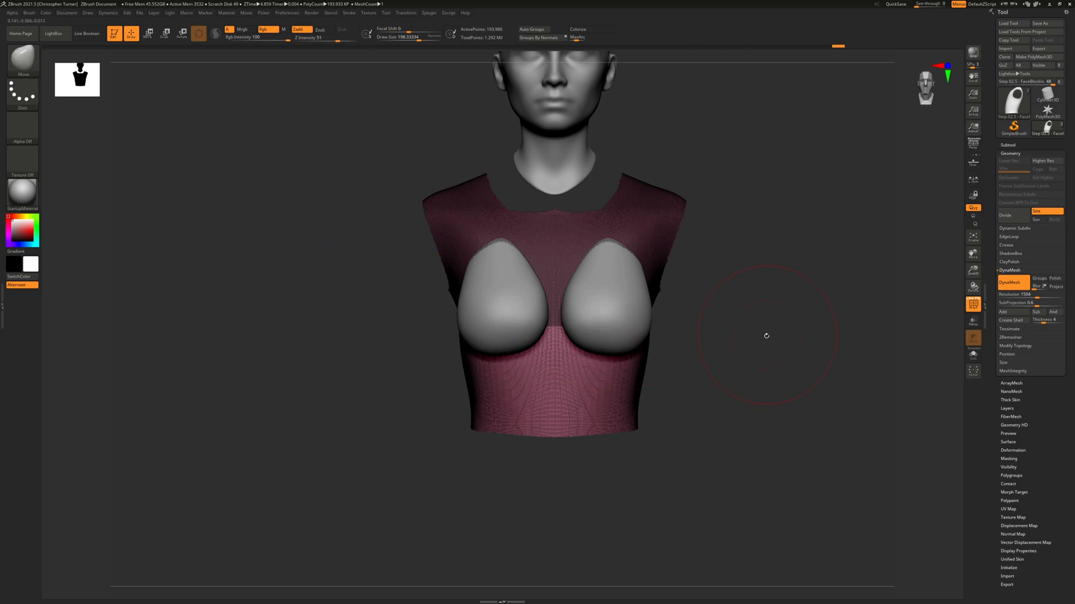
{"action": "left_click_drag", "start_coordinate": [767, 335], "coordinate": [587, 344], "text": "shift"}
{"action": "left_click_drag", "start_coordinate": [689, 360], "coordinate": [665, 365]}
{"action": "key", "text": "ctrl+w"}
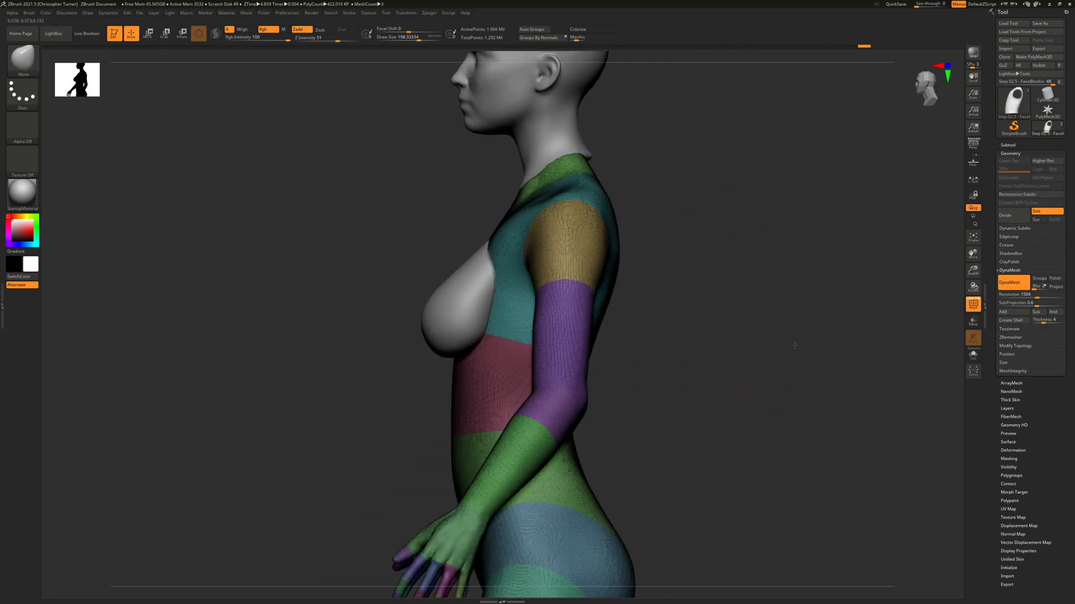
- Combine the pelvis polygroup and the upper hip polygroups into one polygroup and show the full body
{"action": "left_click_drag", "start_coordinate": [661, 347], "coordinate": [788, 347], "text": "shift"}
{"action": "left_click_drag", "start_coordinate": [797, 212], "coordinate": [873, 208]}
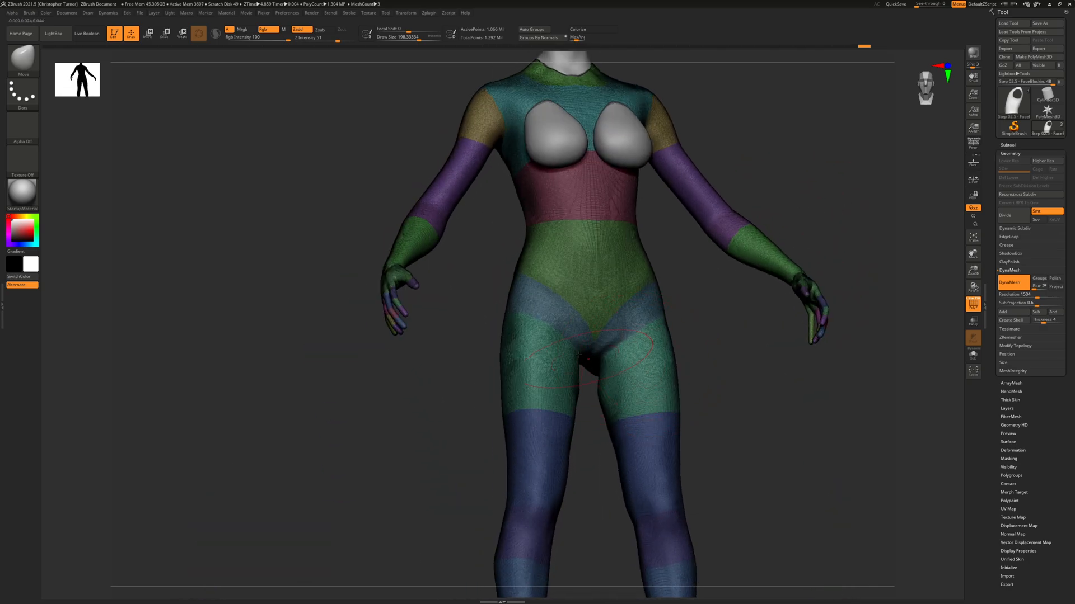
{"action": "left_click", "coordinate": [595, 335], "text": "ctrl+shift"}
{"action": "left_click", "coordinate": [601, 326], "text": "ctrl+shift"}
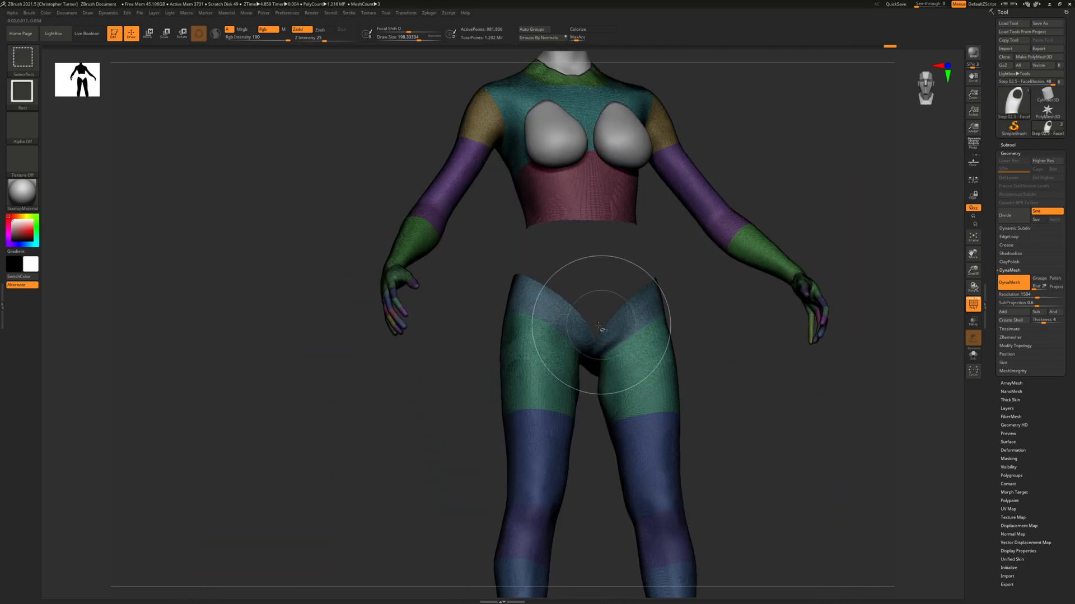
{"action": "left_click_drag", "start_coordinate": [474, 358], "coordinate": [544, 360], "text": "shift"}
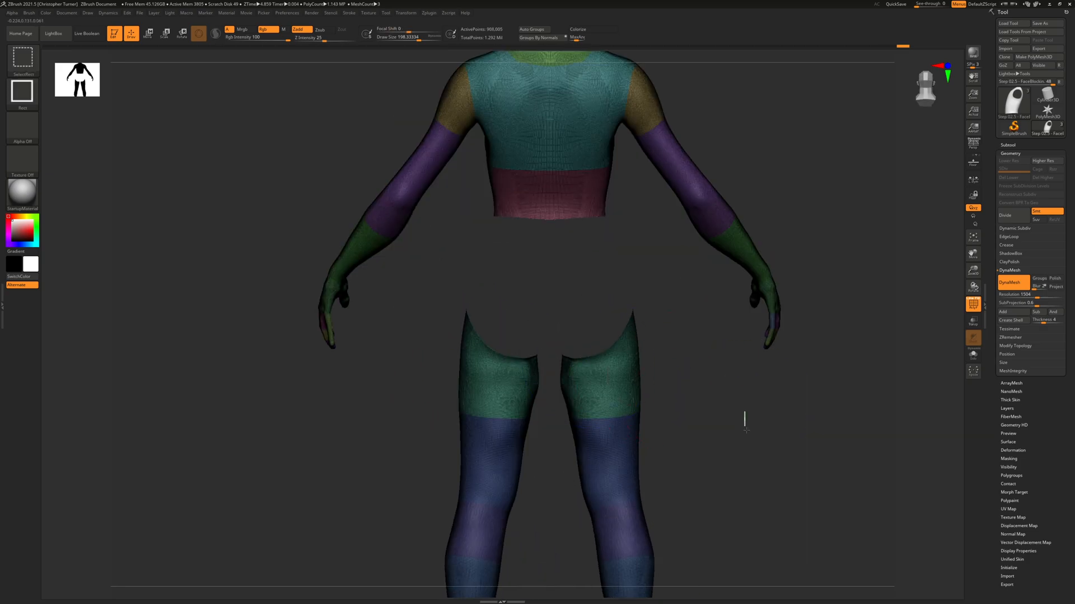
{"action": "left_click", "coordinate": [745, 417], "text": "ctrl+shift"}
{"action": "left_click_drag", "start_coordinate": [813, 406], "coordinate": [734, 393]}
{"action": "key", "text": "ctrl+w"}
{"action": "left_click", "coordinate": [789, 388], "text": "ctrl+shift"}
- Isolate the waist and pelvis polygroups of the body
{"action": "left_click_drag", "start_coordinate": [882, 321], "coordinate": [760, 277]}
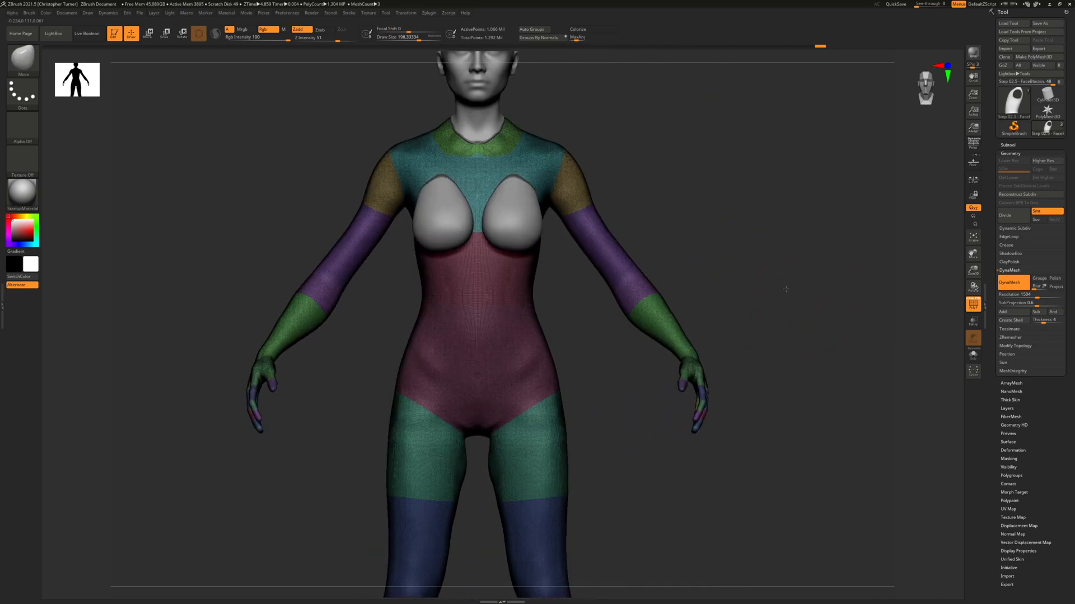
{"action": "left_click", "coordinate": [455, 339], "text": "ctrl+shift"}
{"action": "left_click_drag", "start_coordinate": [675, 317], "coordinate": [746, 273], "text": "alt"}
{"action": "left_click_drag", "start_coordinate": [746, 265], "coordinate": [759, 287], "text": "ctrl+shift"}
{"action": "left_click_drag", "start_coordinate": [873, 313], "coordinate": [765, 297]}
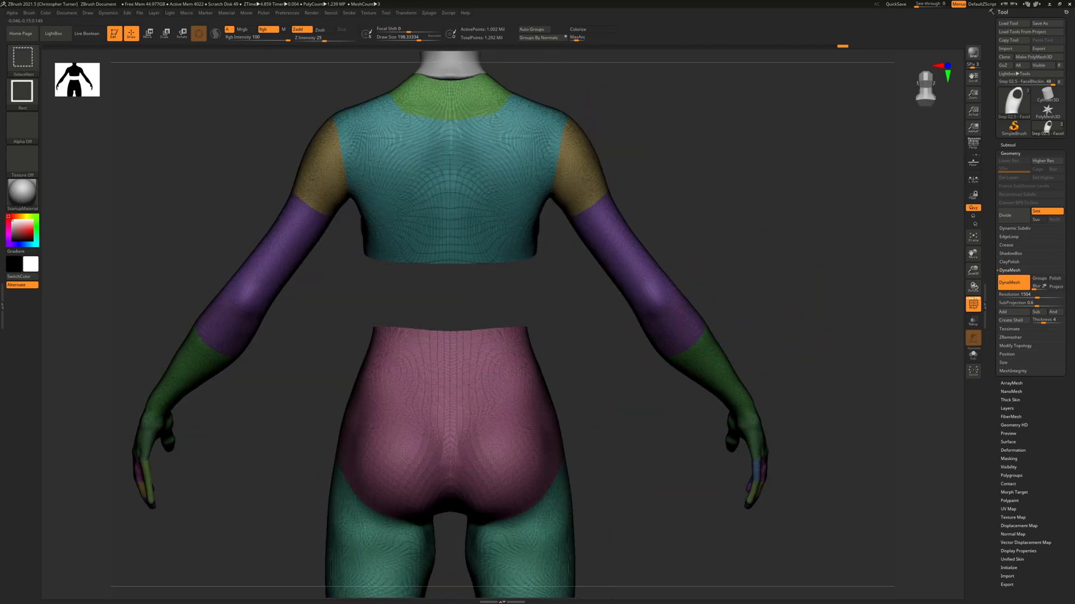
{"action": "left_click", "coordinate": [478, 386], "text": "ctrl+alt+shift"}
{"action": "left_click_drag", "start_coordinate": [774, 255], "coordinate": [790, 276], "text": "ctrl+shift"}
{"action": "left_click_drag", "start_coordinate": [789, 276], "coordinate": [442, 198]}
{"action": "key", "text": "shift"}
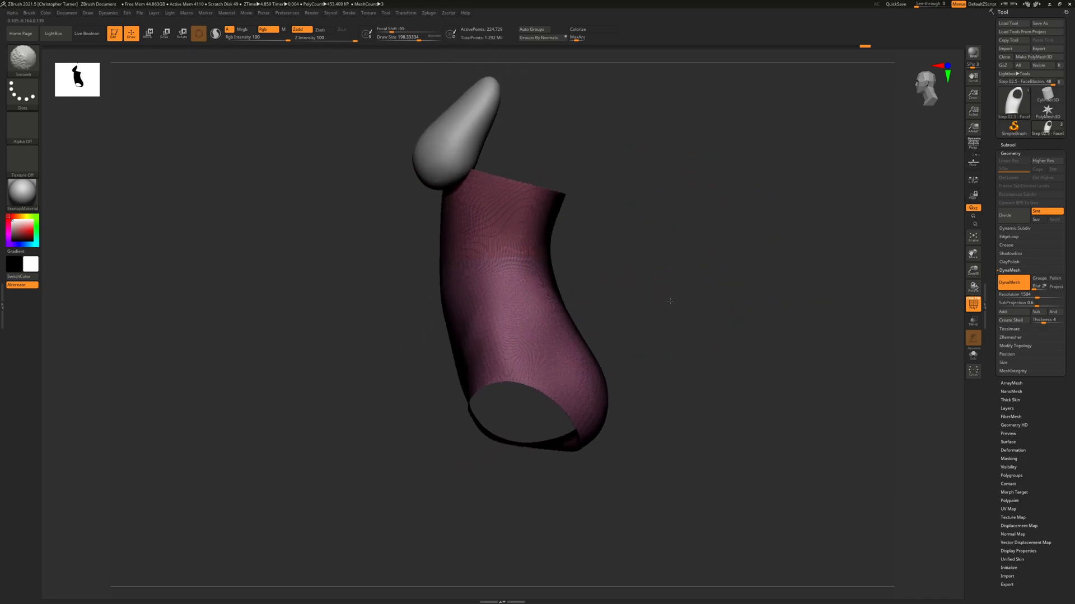
- Assign the section below a straight horizontal waistline to its own polygroup and restore the full body
{"action": "left_click_drag", "start_coordinate": [751, 256], "coordinate": [728, 256]}
{"action": "key", "text": "shift"}
{"action": "left_click_drag", "start_coordinate": [765, 211], "coordinate": [733, 224]}
{"action": "mouse_move", "coordinate": [627, 115]}
{"action": "left_mouse_down", "text": "ctrl+shift"}
{"action": "mouse_move", "coordinate": [456, 211]}
{"action": "mouse_move", "coordinate": [360, 284]}
{"action": "left_mouse_up", "text": "ctrl+shift"}
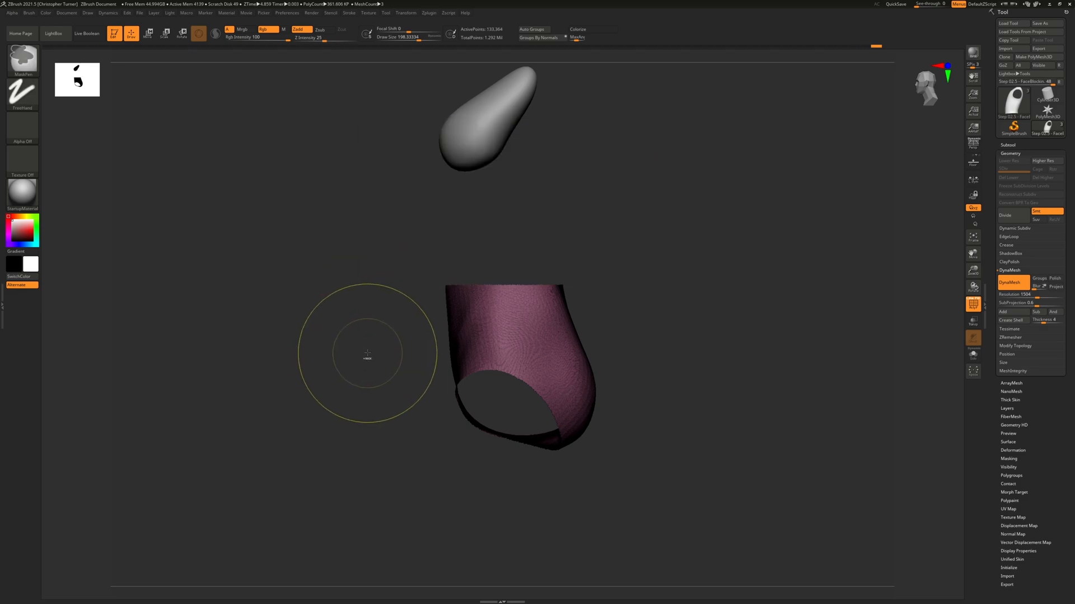
{"action": "left_click", "coordinate": [588, 306], "text": "ctrl+shift"}
{"action": "left_click_drag", "start_coordinate": [772, 274], "coordinate": [856, 277], "text": "shift"}
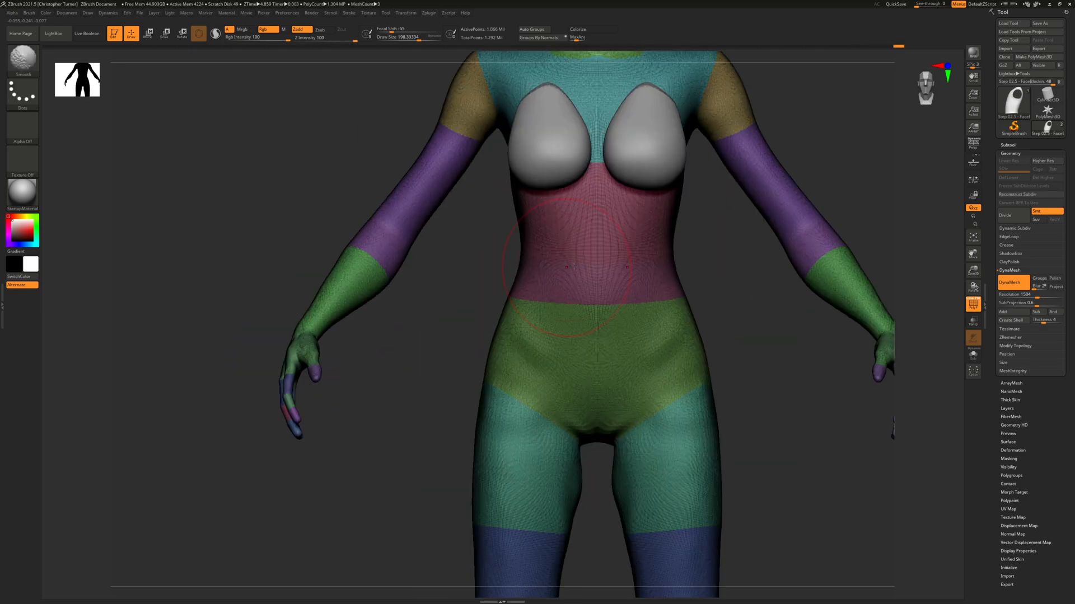
- Regroup the waist section between the breasts and the pelvis as one new polygroup and show the full body
{"action": "left_click", "coordinate": [604, 265], "text": "ctrl+shift"}
{"action": "left_click_drag", "start_coordinate": [692, 273], "coordinate": [723, 311], "text": "ctrl+shift"}
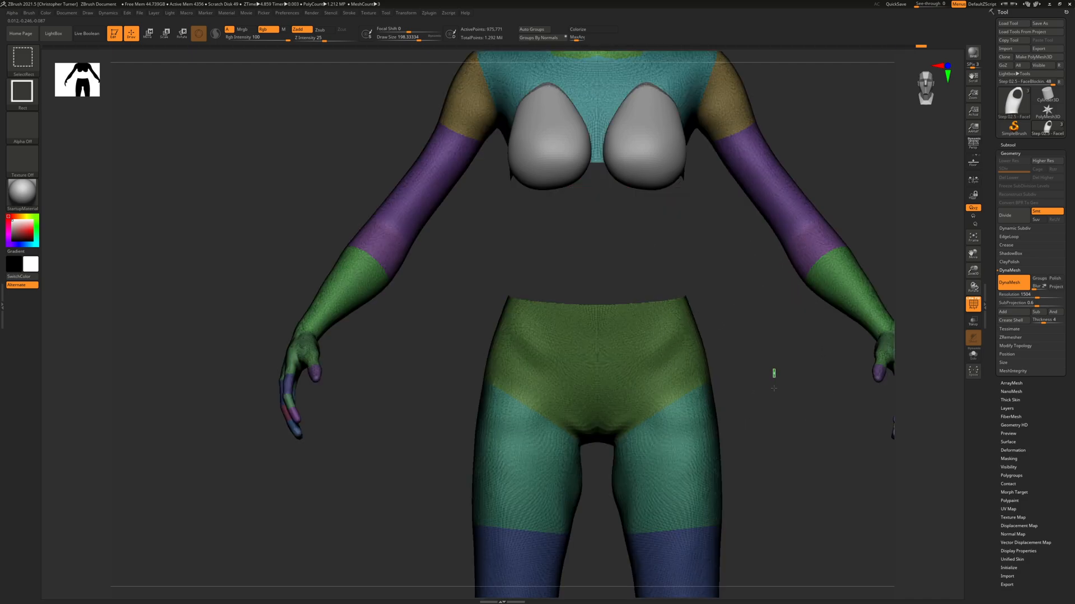
{"action": "left_click_drag", "start_coordinate": [773, 372], "coordinate": [778, 387], "text": "ctrl+shift"}
{"action": "key", "text": "ctrl+w"}
{"action": "left_click", "coordinate": [770, 389], "text": "ctrl+shift"}
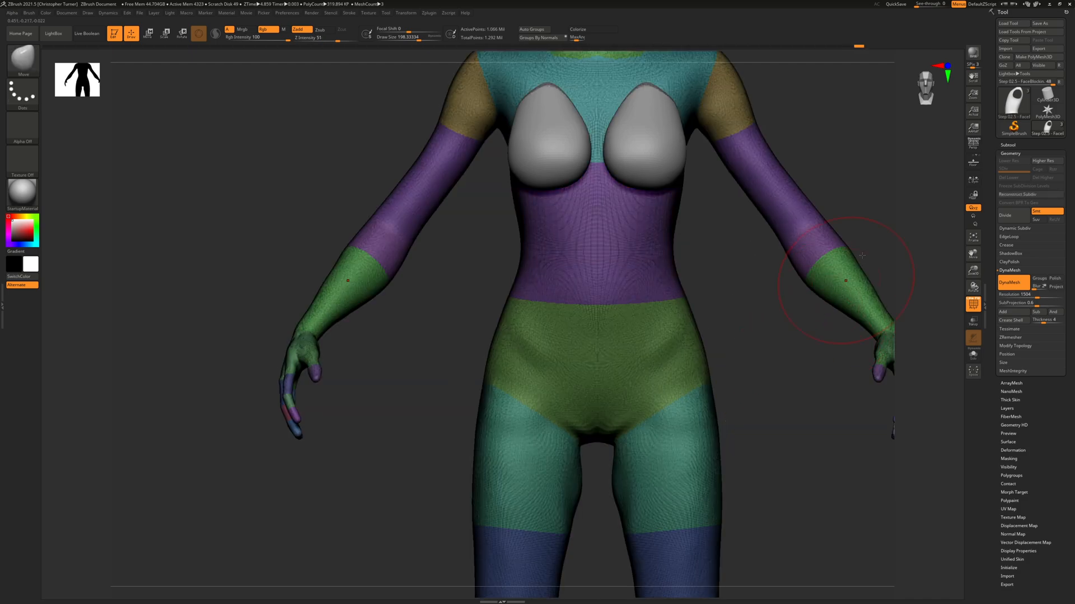
- Frame the whole figure and turn off the polygroup wireframe display
{"action": "key", "text": "f"}
{"action": "left_click_drag", "start_coordinate": [784, 230], "coordinate": [762, 236]}
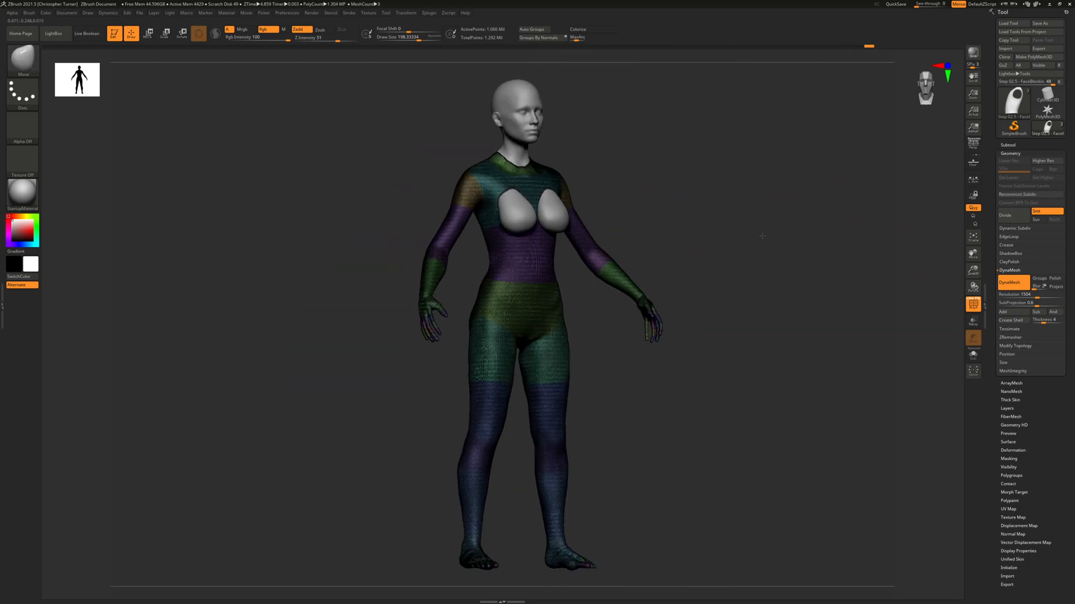
{"action": "key", "text": "shift+f"}
{"action": "left_click_drag", "start_coordinate": [885, 204], "coordinate": [731, 253]}
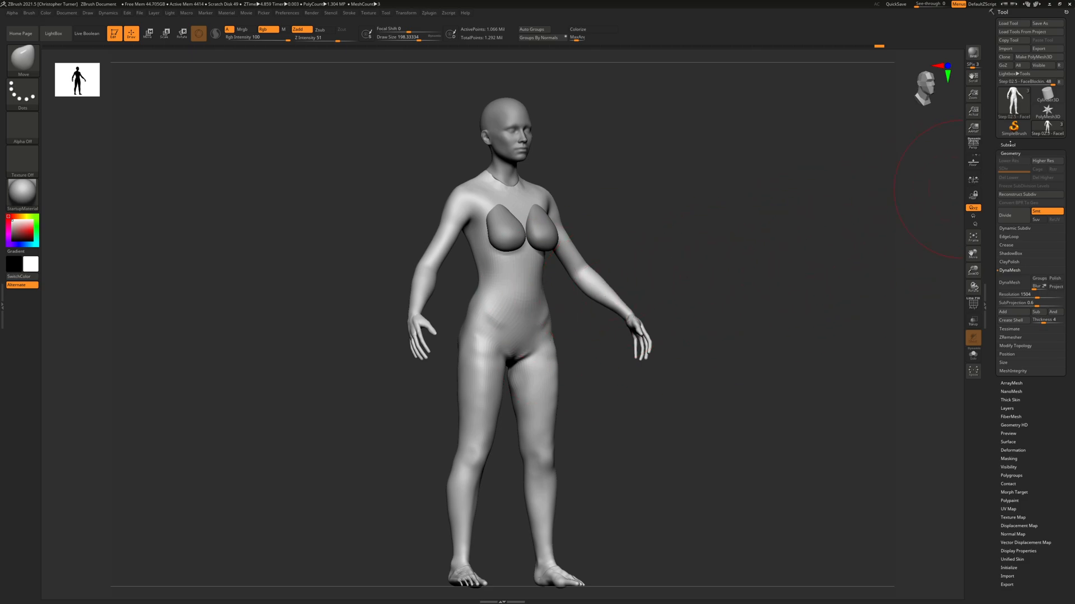
- Merge the head and breast subtools down into the body subtool
{"action": "left_click_drag", "start_coordinate": [1001, 155], "coordinate": [1000, 154]}
{"action": "left_click", "coordinate": [1008, 144]}
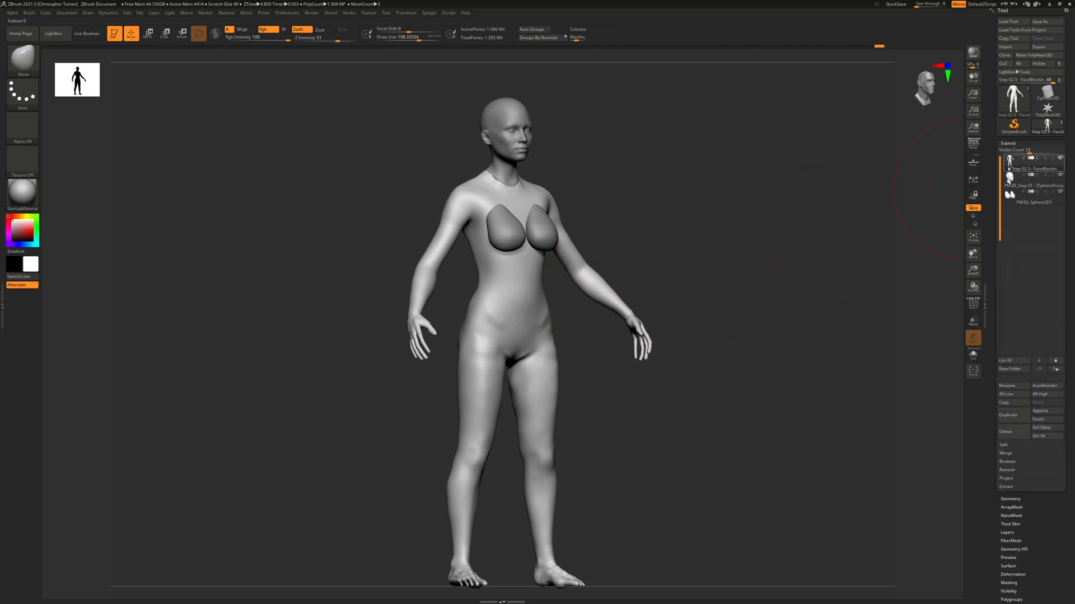
{"action": "mouse_move", "coordinate": [1009, 163]}
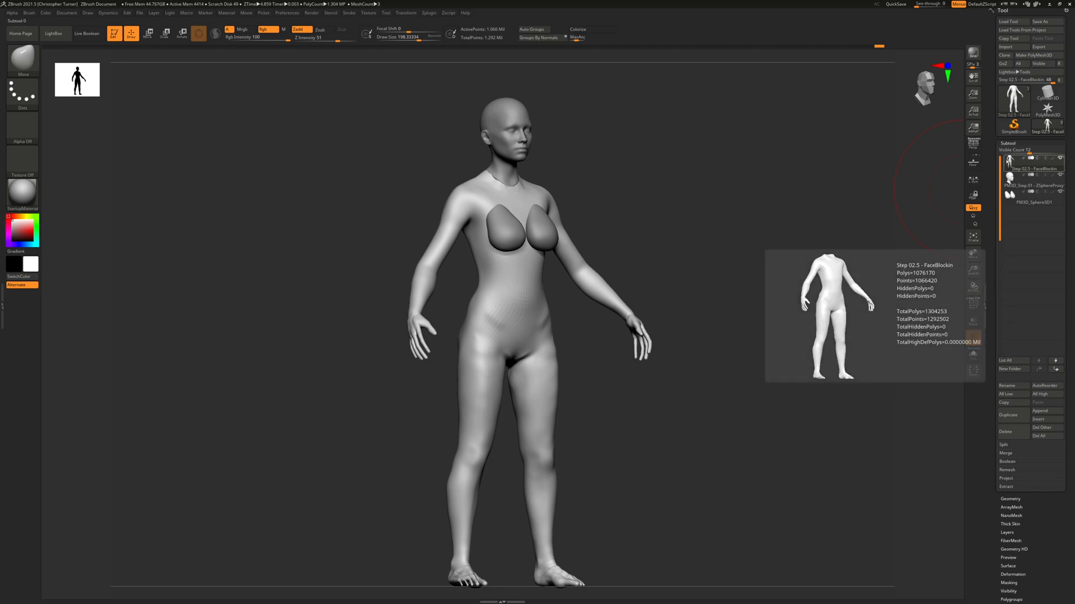
{"action": "left_click", "coordinate": [1007, 500]}
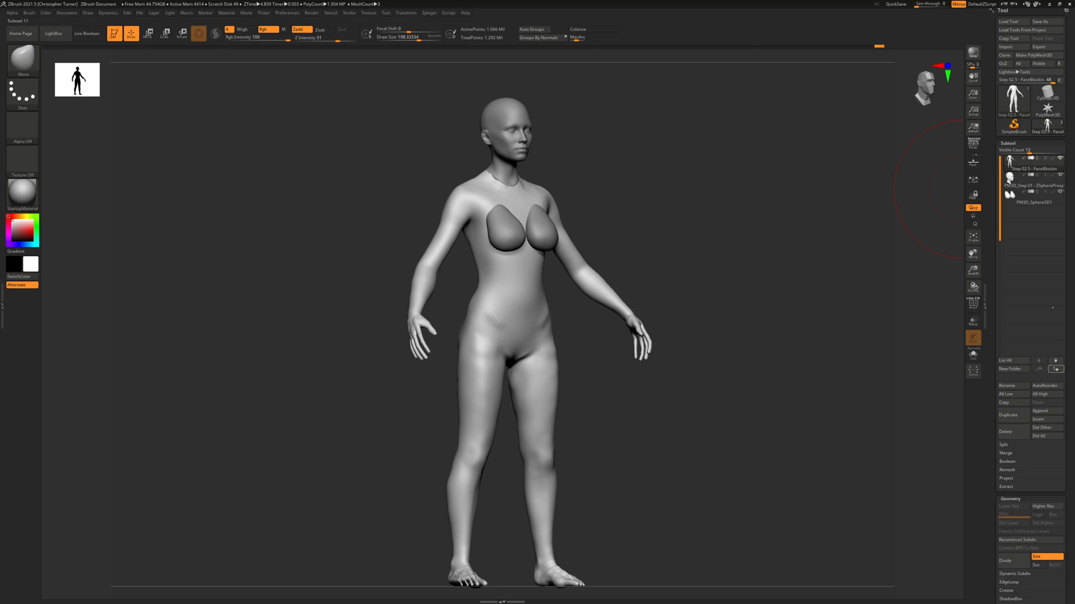
{"action": "left_click", "coordinate": [1009, 179]}
{"action": "mouse_move", "coordinate": [1012, 197]}
{"action": "left_click", "coordinate": [1011, 163]}
{"action": "left_click", "coordinate": [1006, 453]}
{"action": "left_click", "coordinate": [1009, 461]}
{"action": "key", "text": "Return"}
{"action": "left_click", "coordinate": [1009, 461]}
{"action": "left_click", "coordinate": [949, 479]}
- Turn perspective and the polygroup wireframe display back on and review the merged figure from the front and side
{"action": "left_click_drag", "start_coordinate": [755, 244], "coordinate": [719, 241]}
{"action": "left_click_drag", "start_coordinate": [830, 257], "coordinate": [795, 261]}
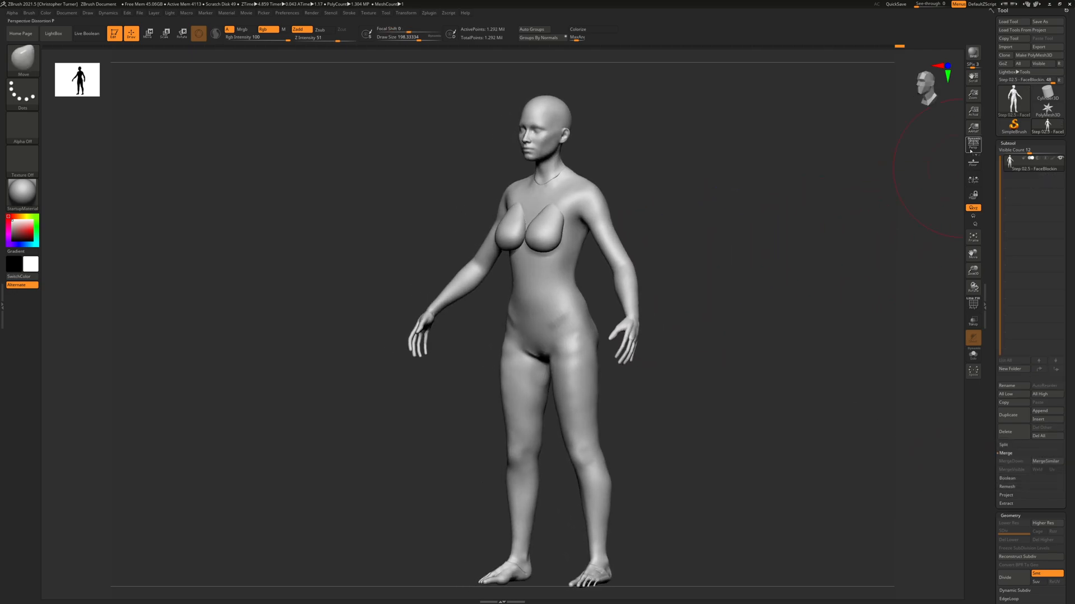
{"action": "left_click", "coordinate": [974, 146]}
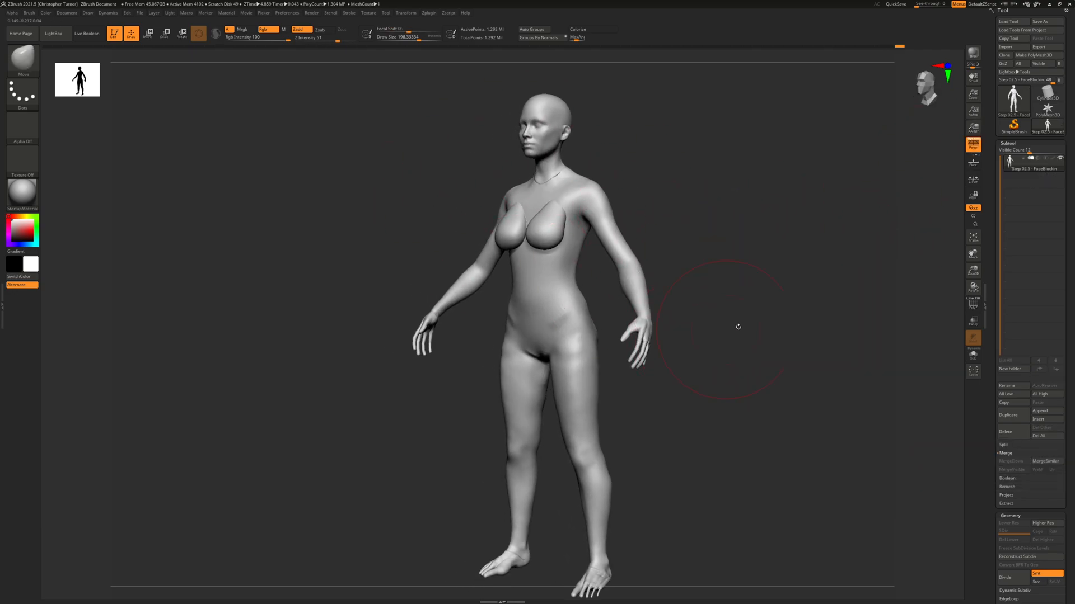
{"action": "left_click", "coordinate": [1011, 143]}
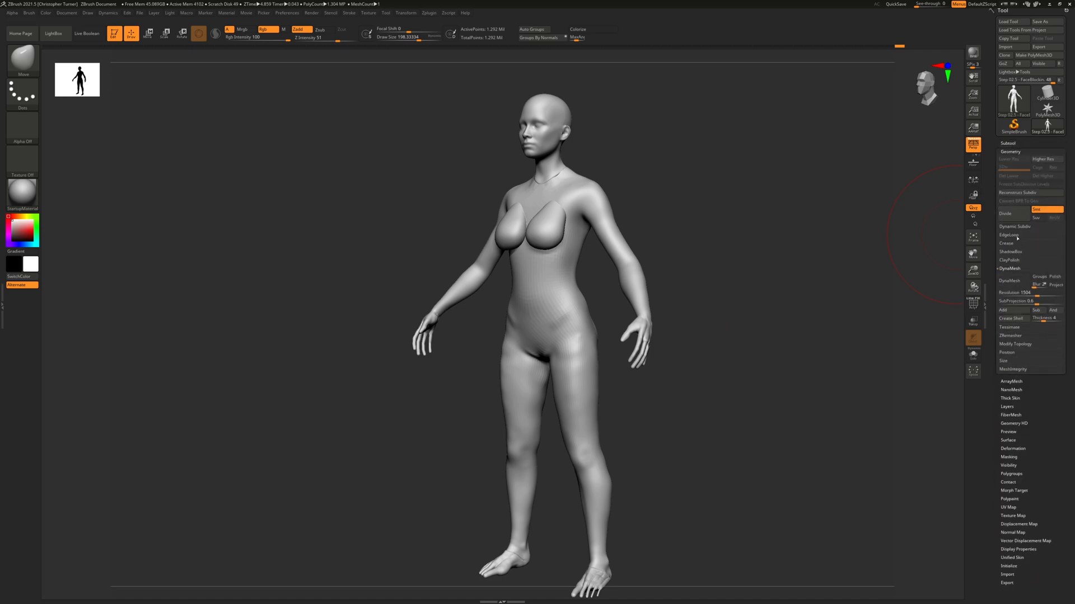
{"action": "left_click", "coordinate": [1008, 268]}
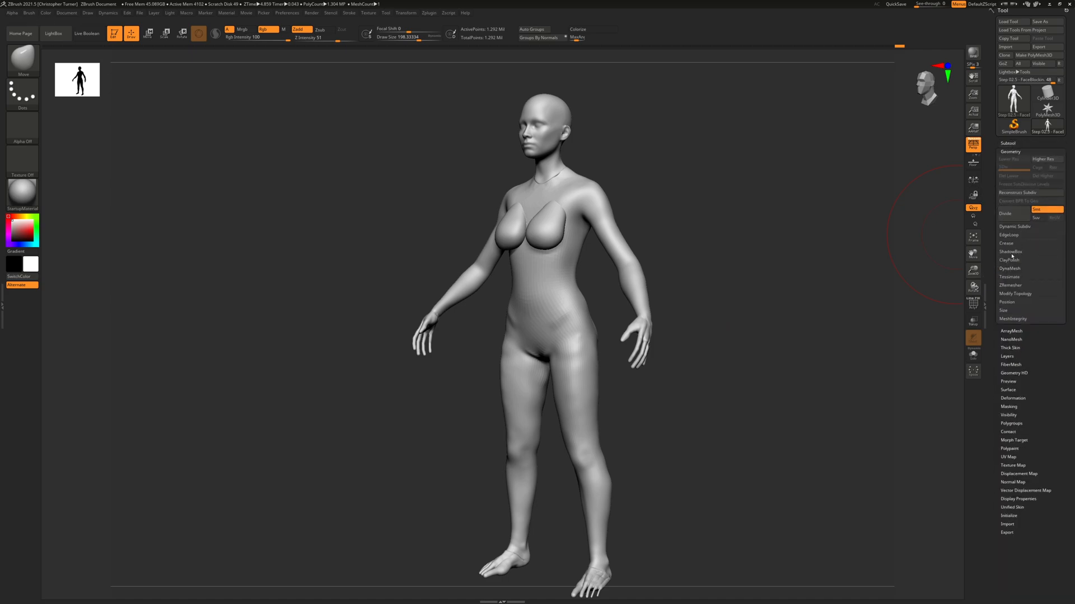
{"action": "left_click", "coordinate": [1011, 287]}
{"action": "mouse_move", "coordinate": [760, 278]}
{"action": "left_mouse_down"}
{"action": "mouse_move", "coordinate": [782, 259]}
{"action": "mouse_move", "coordinate": [770, 264]}
{"action": "mouse_move", "coordinate": [767, 295]}
{"action": "left_mouse_up"}
{"action": "key", "text": "shift+f"}
{"action": "left_click_drag", "start_coordinate": [787, 237], "coordinate": [753, 428]}
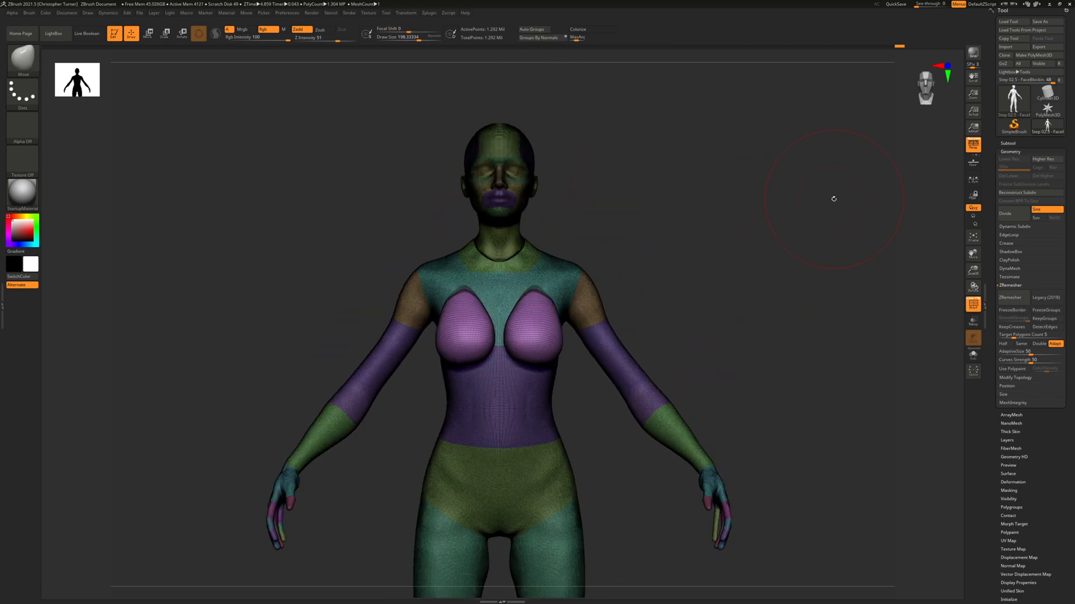
{"action": "left_click_drag", "start_coordinate": [687, 250], "coordinate": [513, 242]}
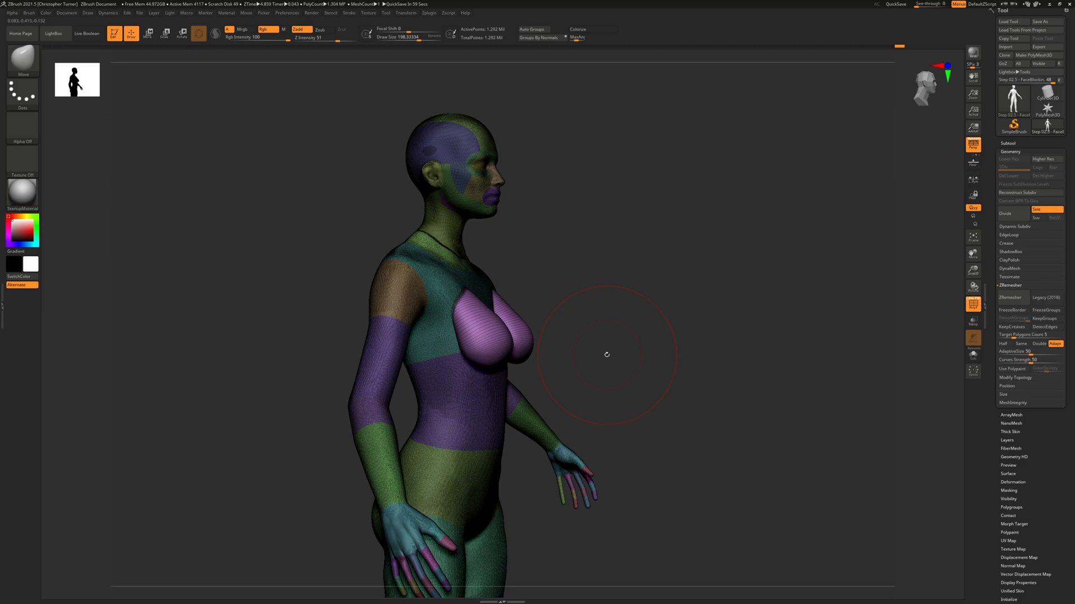
{"action": "left_click_drag", "start_coordinate": [621, 243], "coordinate": [473, 260]}
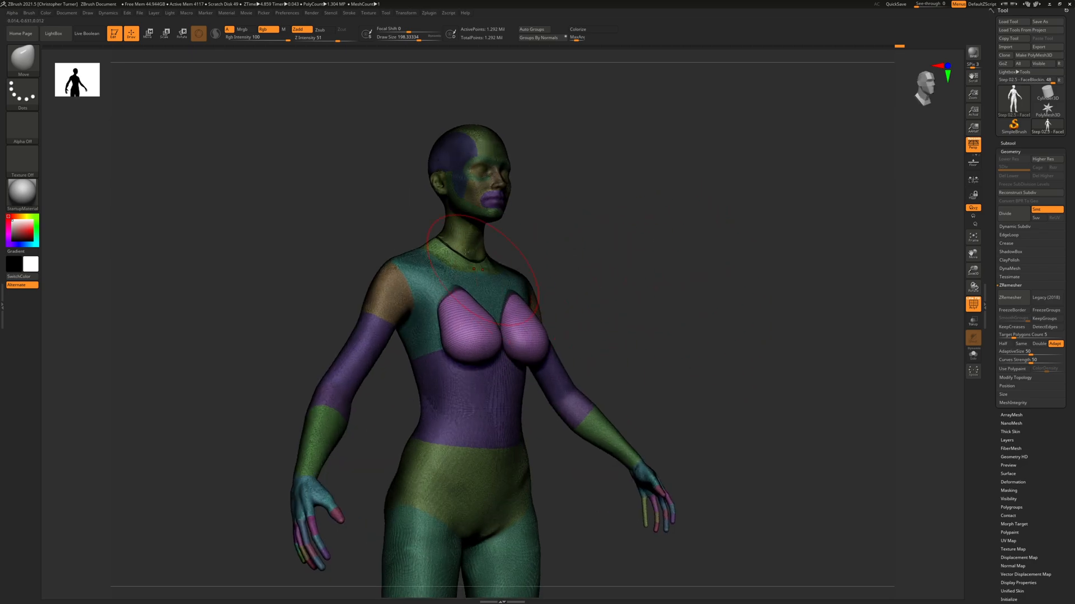
- Fuse the merged figure with DynaMesh at resolution 1504 and switch DynaMesh mode off
{"action": "left_click", "coordinate": [1010, 285]}
{"action": "left_click", "coordinate": [1009, 268]}
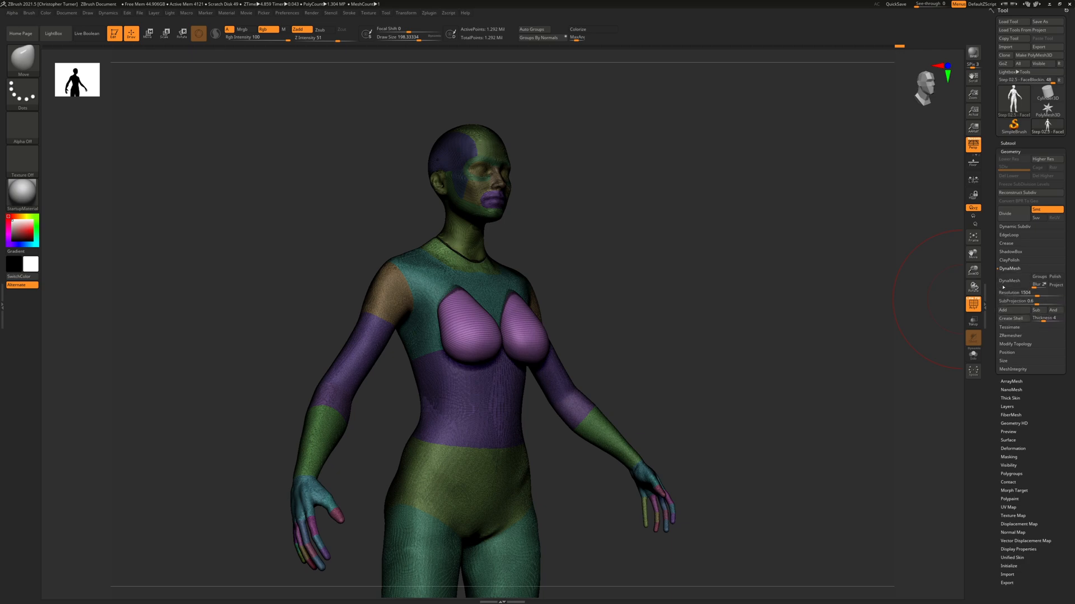
{"action": "left_click", "coordinate": [1011, 280]}
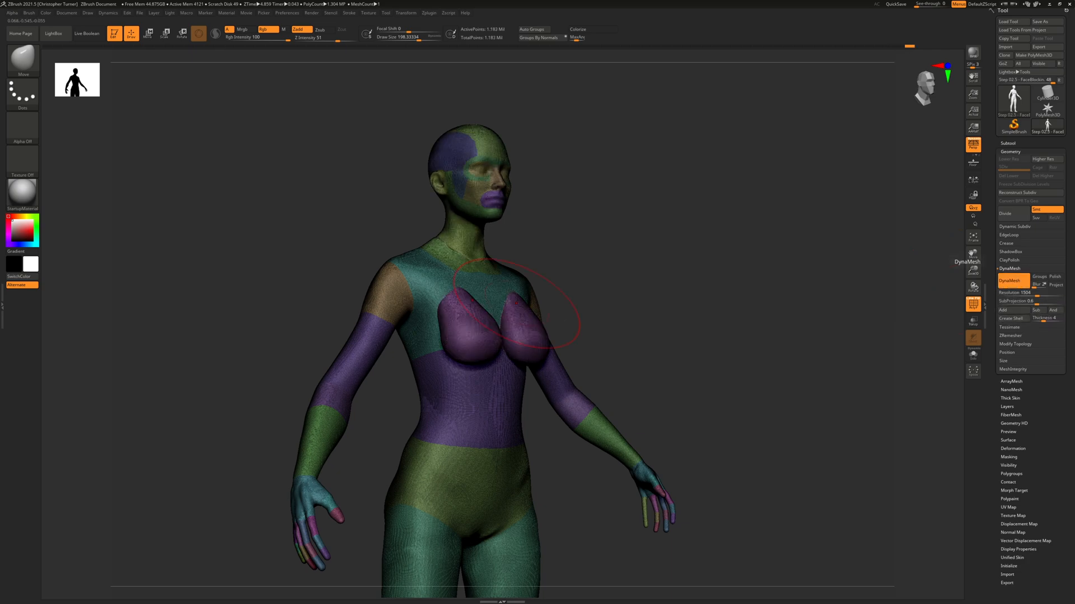
{"action": "left_click", "coordinate": [1011, 281]}
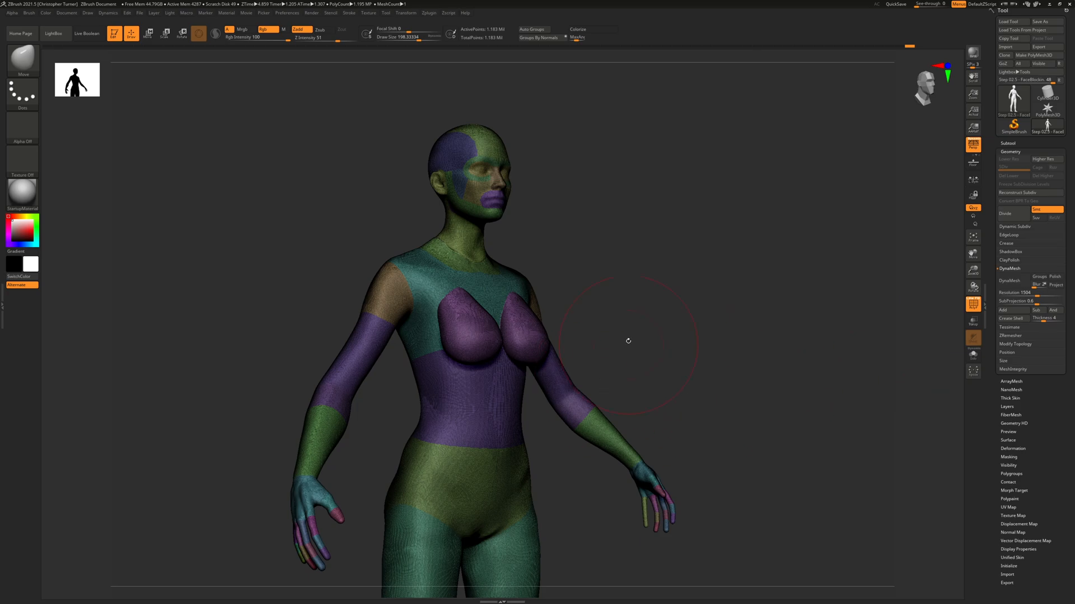
- Smooth the seam where the neck joins the body, using a draw size of about 114
{"action": "left_click_drag", "start_coordinate": [749, 284], "coordinate": [687, 529]}
{"action": "mouse_move", "coordinate": [699, 67]}
{"action": "left_mouse_down", "text": "alt"}
{"action": "mouse_move", "coordinate": [693, 194]}
{"action": "mouse_move", "coordinate": [675, 214]}
{"action": "mouse_move", "coordinate": [621, 229]}
{"action": "left_mouse_up", "text": "alt"}
{"action": "key", "text": "space"}
{"action": "mouse_move", "coordinate": [570, 282]}
{"action": "left_mouse_down"}
{"action": "mouse_move", "coordinate": [456, 380]}
{"action": "mouse_move", "coordinate": [423, 352]}
{"action": "left_mouse_up"}
{"action": "left_click_drag", "start_coordinate": [642, 233], "coordinate": [560, 235]}
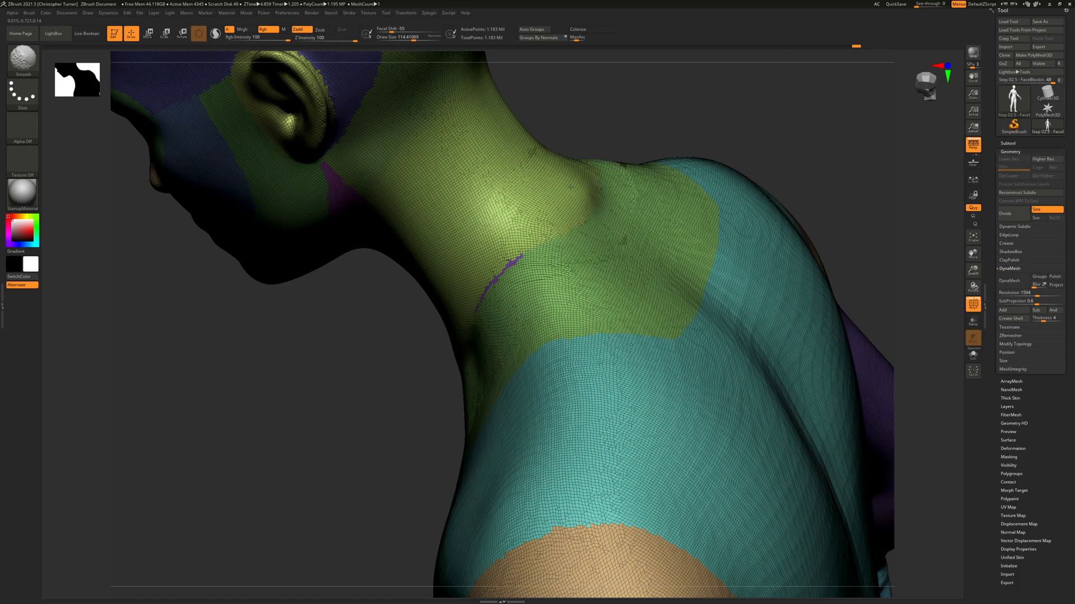
{"action": "mouse_move", "coordinate": [643, 91]}
{"action": "left_mouse_down"}
{"action": "mouse_move", "coordinate": [658, 99]}
{"action": "mouse_move", "coordinate": [633, 267]}
{"action": "mouse_move", "coordinate": [778, 241]}
{"action": "left_mouse_up"}
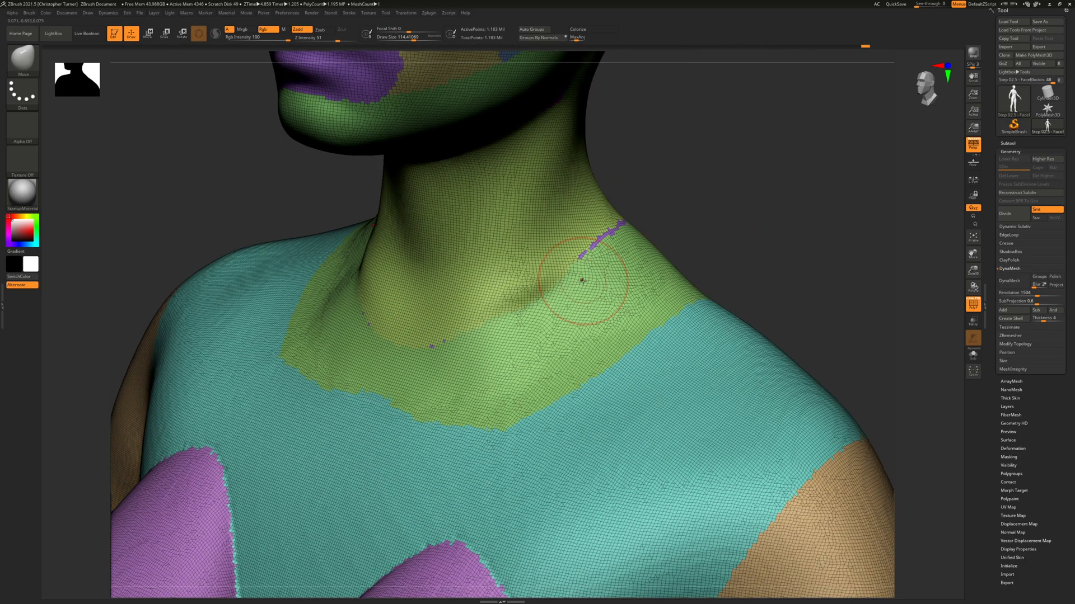
- Merge the stray polygroups around the neckline, isolating the neck and its leftover purple strip before showing the whole figure again
{"action": "left_click", "coordinate": [1010, 269]}
{"action": "left_click", "coordinate": [1012, 423]}
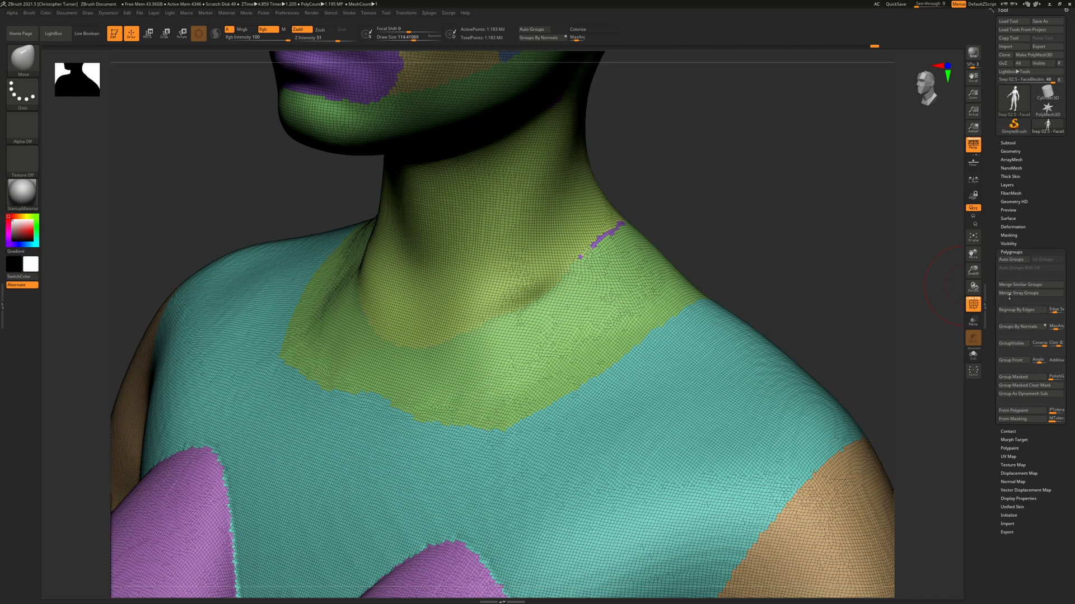
{"action": "key", "text": "ctrl+shift"}
{"action": "left_click", "coordinate": [582, 259], "text": "ctrl+shift"}
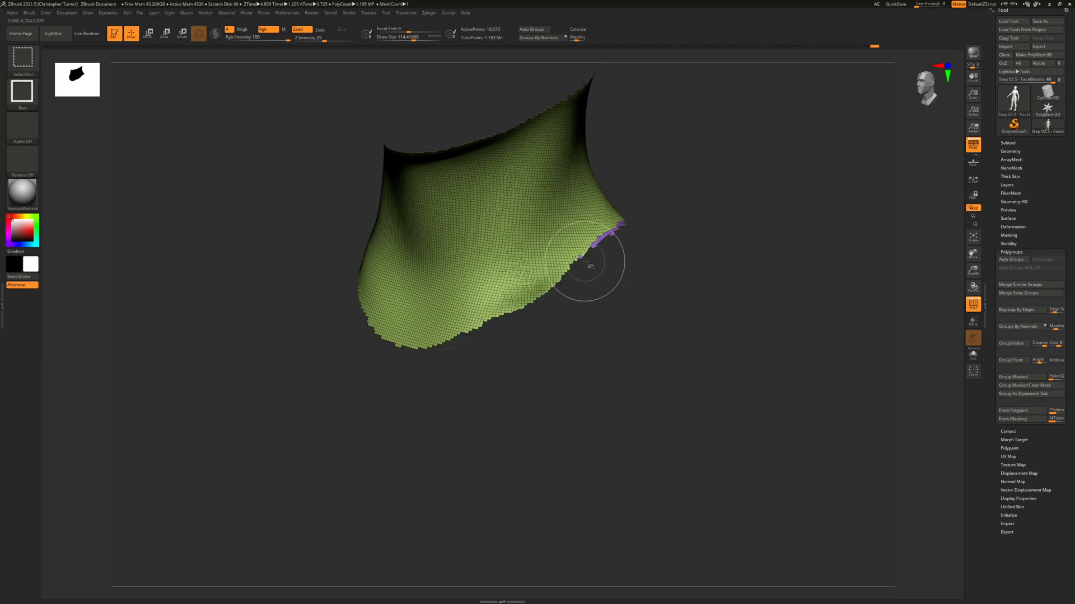
{"action": "left_click", "coordinate": [701, 211], "text": "ctrl+shift"}
{"action": "left_click", "coordinate": [722, 232], "text": "ctrl+shift"}
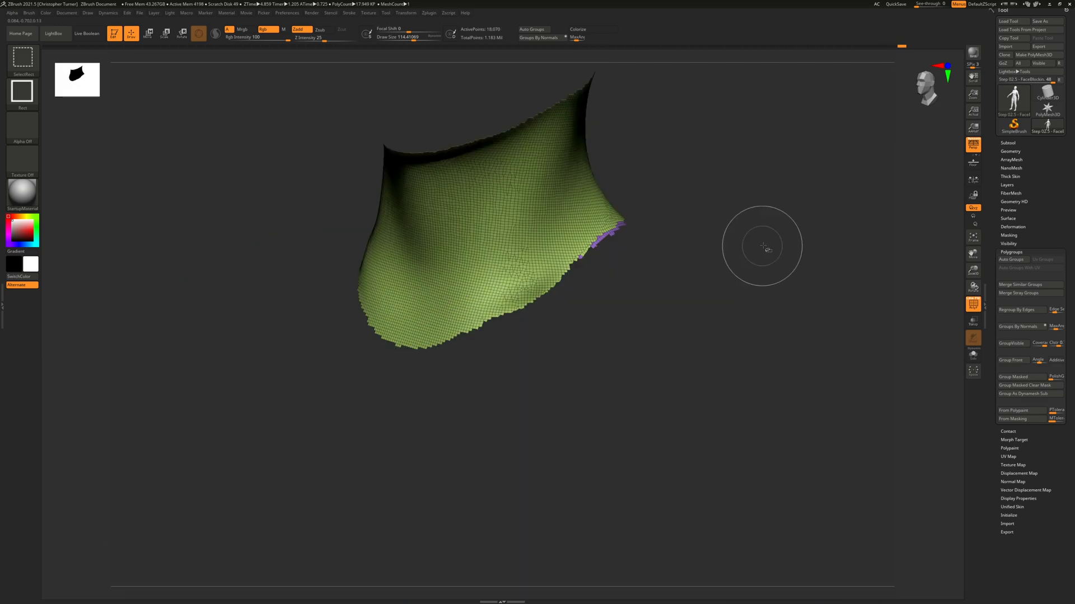
{"action": "left_click_drag", "start_coordinate": [763, 250], "coordinate": [808, 254], "text": "ctrl+shift"}
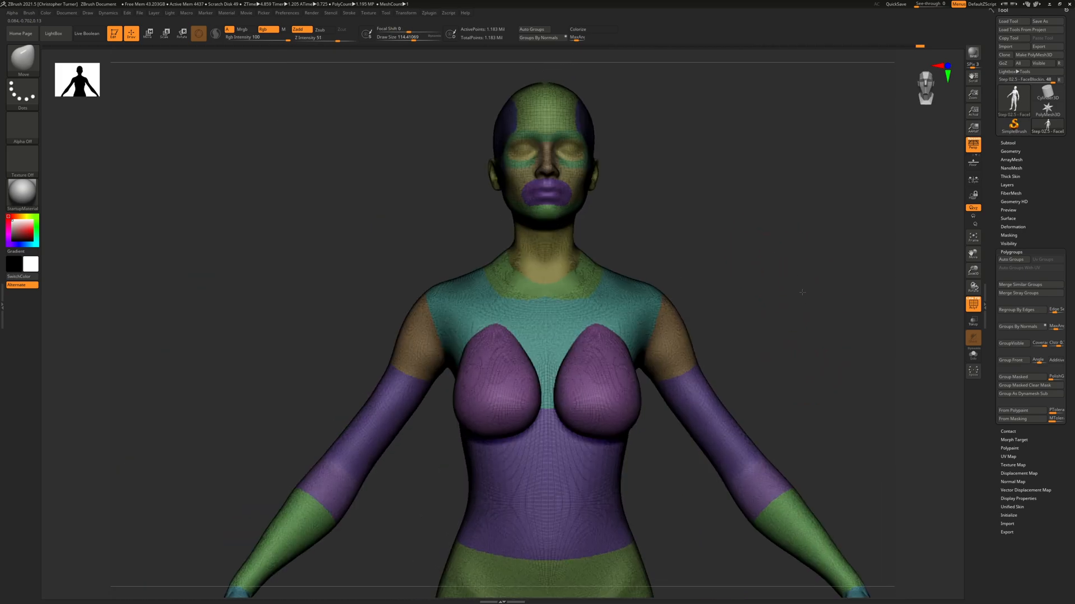
- Review the polygroups across the body, turn off the polygroup wireframe display and examine the whole figure from several angles
{"action": "left_click_drag", "start_coordinate": [802, 292], "coordinate": [896, 231], "text": "alt"}
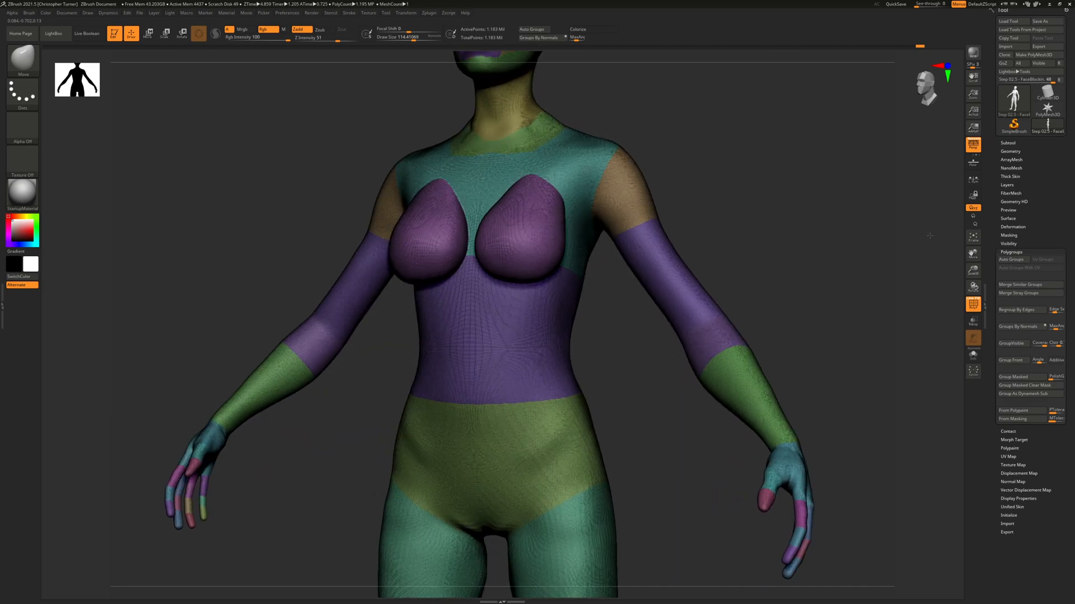
{"action": "left_click_drag", "start_coordinate": [906, 230], "coordinate": [928, 227]}
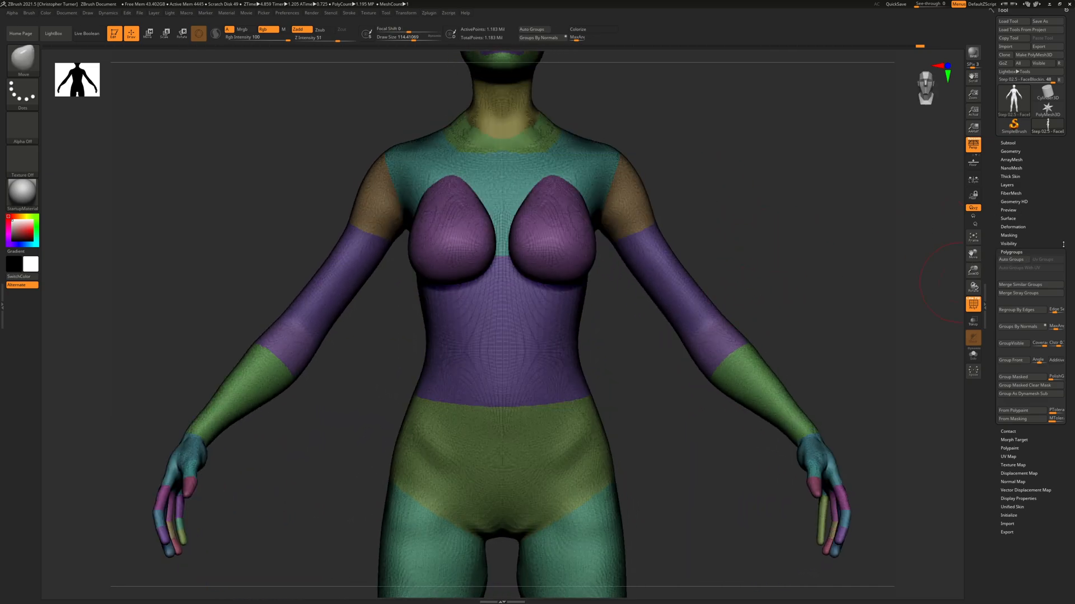
{"action": "left_click", "coordinate": [1021, 251]}
{"action": "left_click_drag", "start_coordinate": [691, 168], "coordinate": [749, 163]}
{"action": "key", "text": "shift+f"}
{"action": "left_click_drag", "start_coordinate": [767, 221], "coordinate": [754, 364], "text": "alt"}
{"action": "left_click_drag", "start_coordinate": [744, 264], "coordinate": [706, 189], "text": "alt"}
{"action": "left_click_drag", "start_coordinate": [735, 307], "coordinate": [745, 246], "text": "alt"}
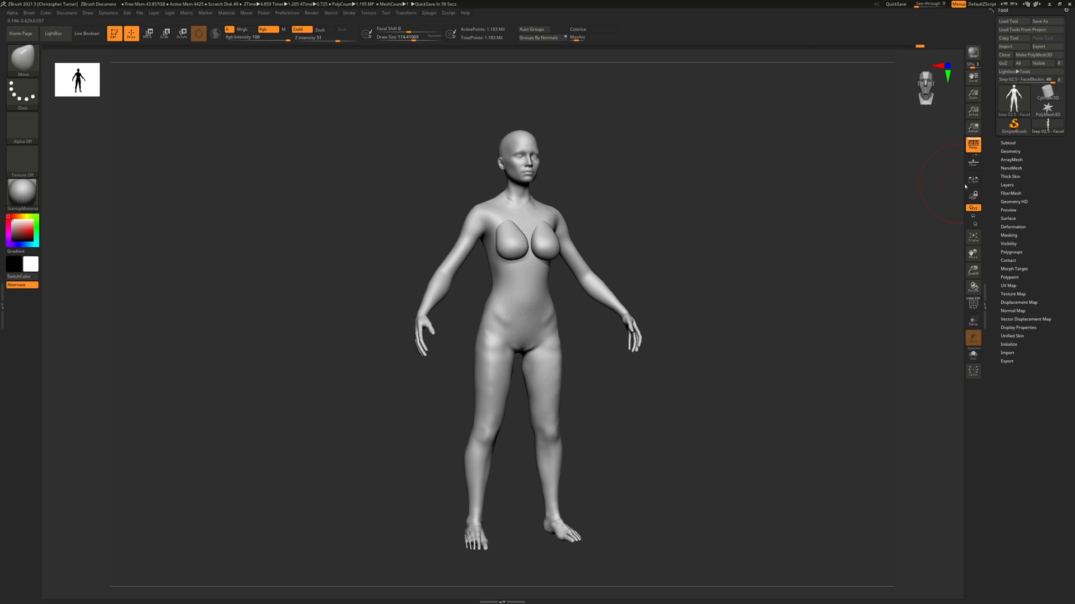
{"action": "left_click_drag", "start_coordinate": [629, 174], "coordinate": [603, 154]}
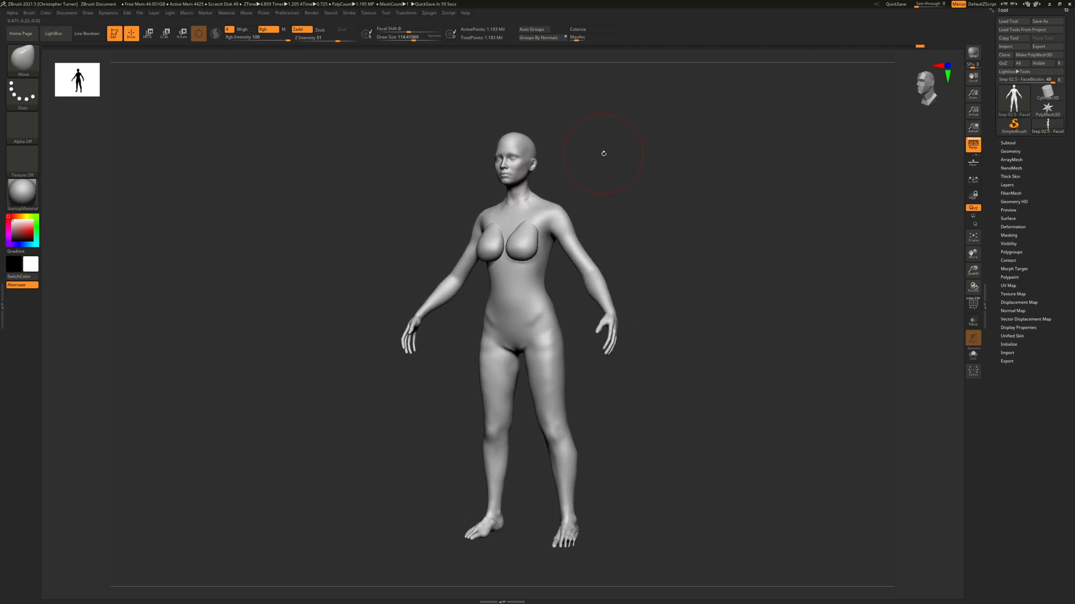
- Duplicate the merged figure's subtool and hide the original so only the copy stays visible
{"action": "left_click", "coordinate": [1006, 142]}
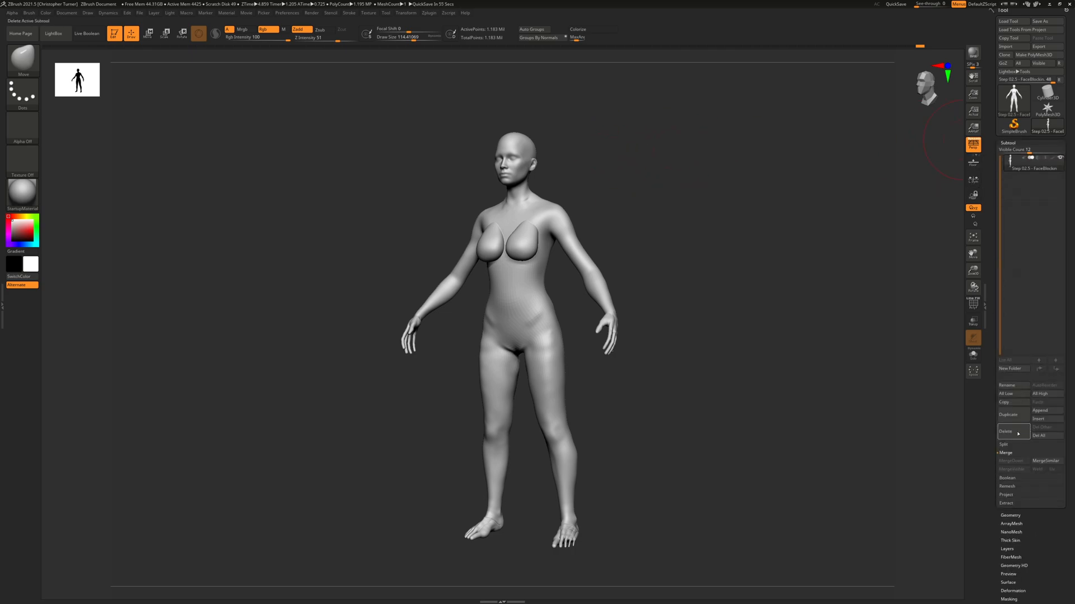
{"action": "left_click", "coordinate": [1010, 414]}
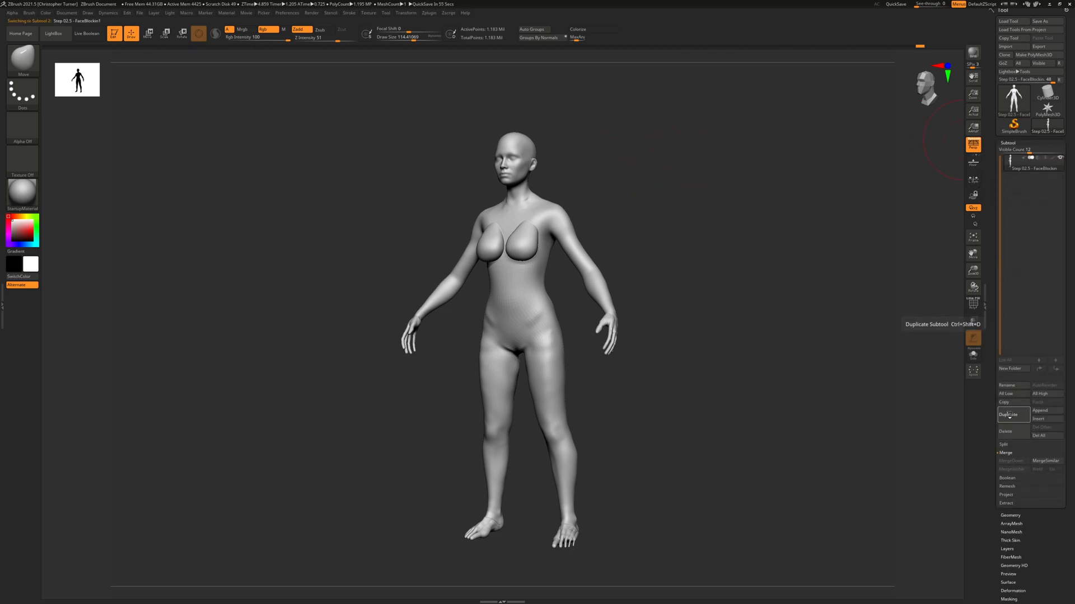
{"action": "left_click", "coordinate": [1060, 158]}
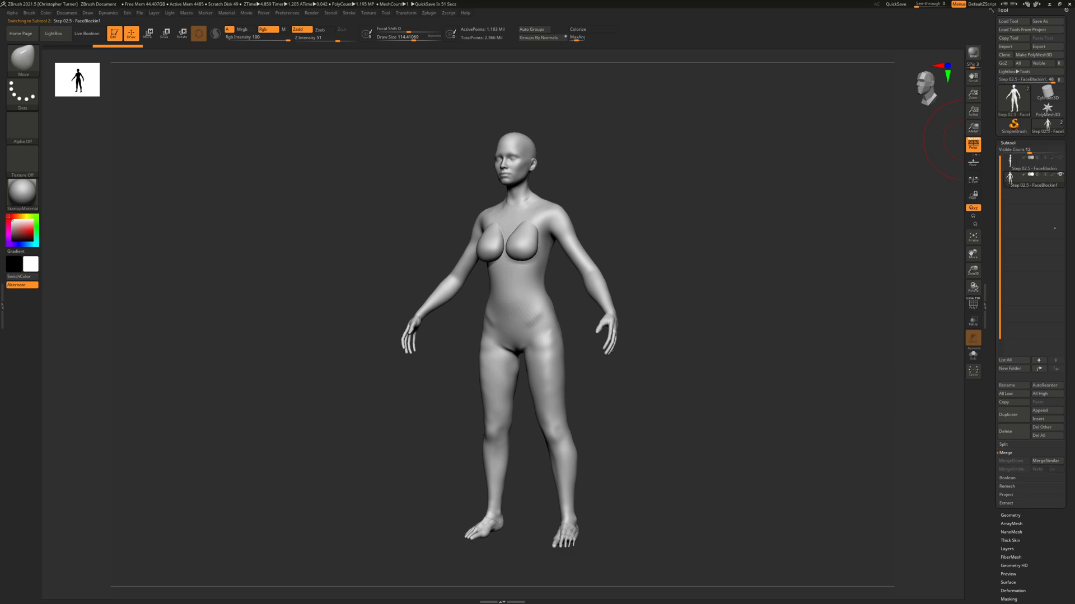
{"action": "left_click", "coordinate": [1006, 142]}
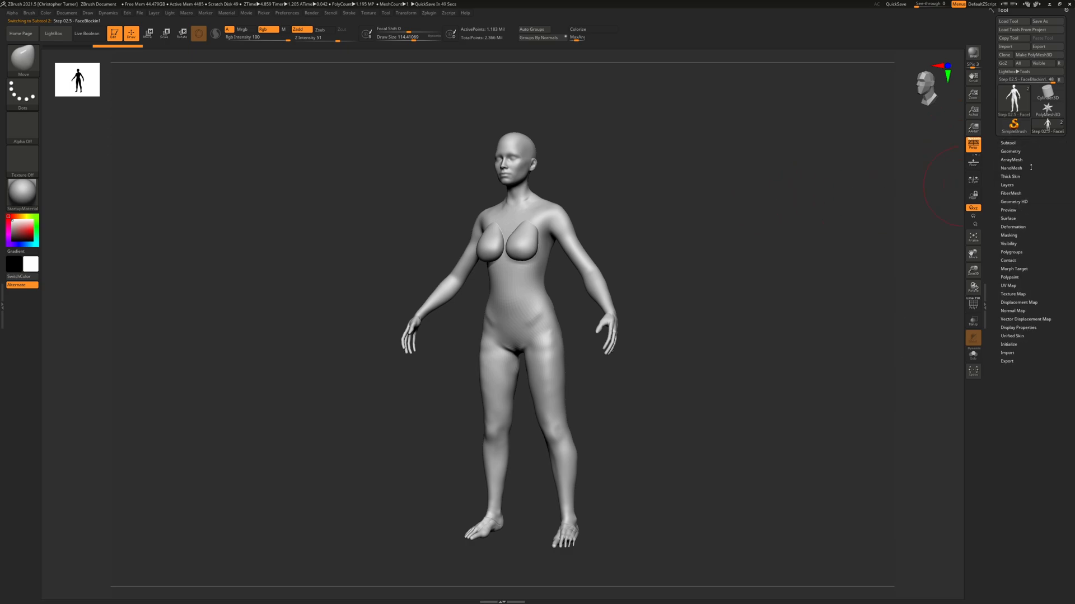
- ZRemesh the duplicated figure with a target polygon count of 15 and KeepGroups turned on
{"action": "left_click", "coordinate": [1011, 151]}
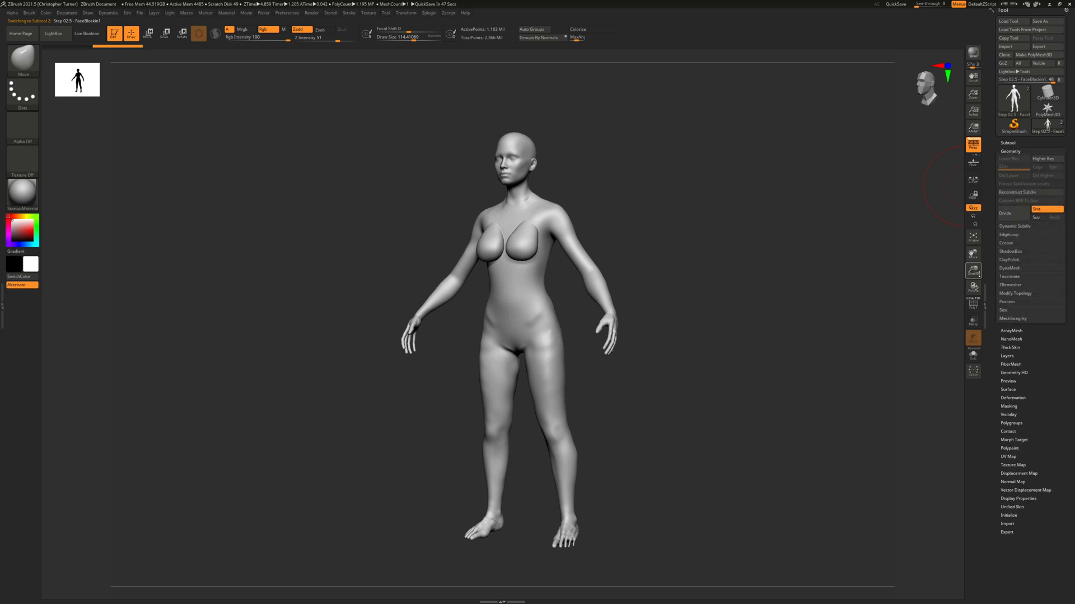
{"action": "left_click", "coordinate": [1009, 285]}
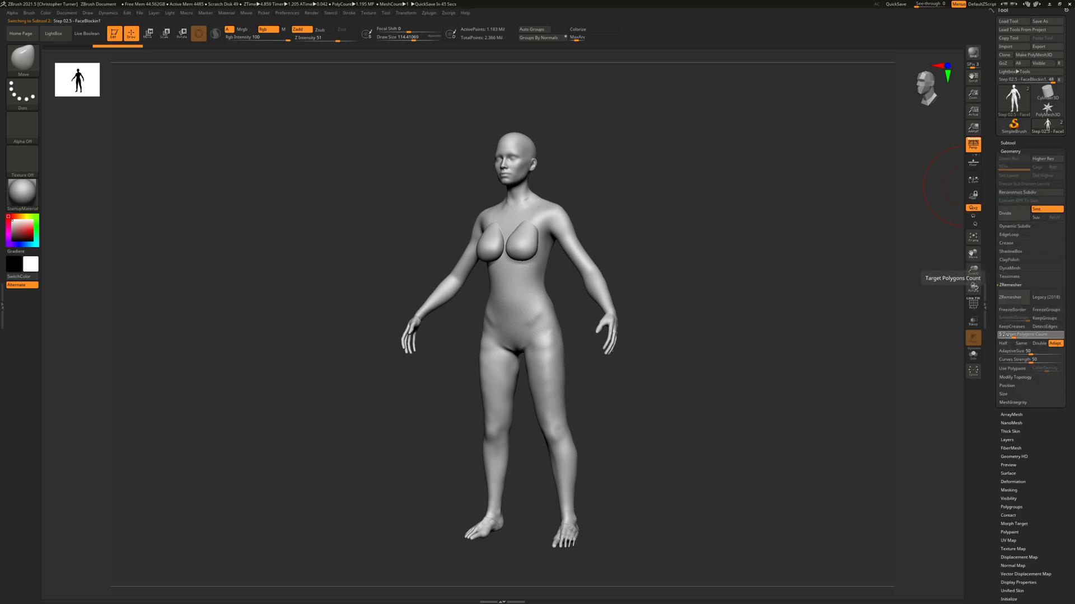
{"action": "type", "text": "15"}
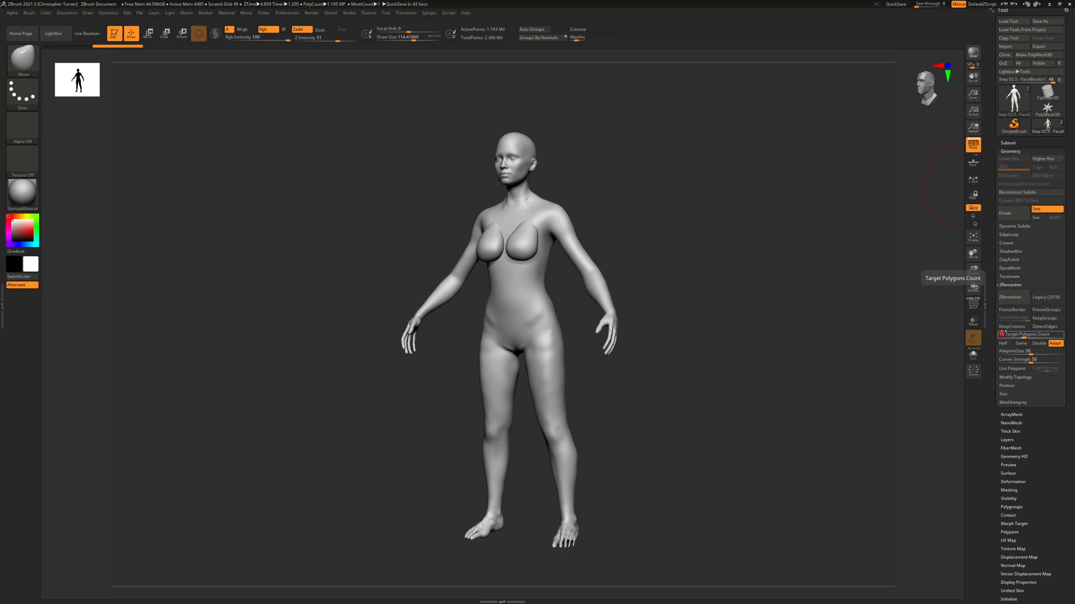
{"action": "key", "text": "Return"}
{"action": "left_click_drag", "start_coordinate": [700, 226], "coordinate": [703, 182], "text": "shift"}
{"action": "right_click_drag", "start_coordinate": [702, 162], "coordinate": [756, 222], "text": "ctrl"}
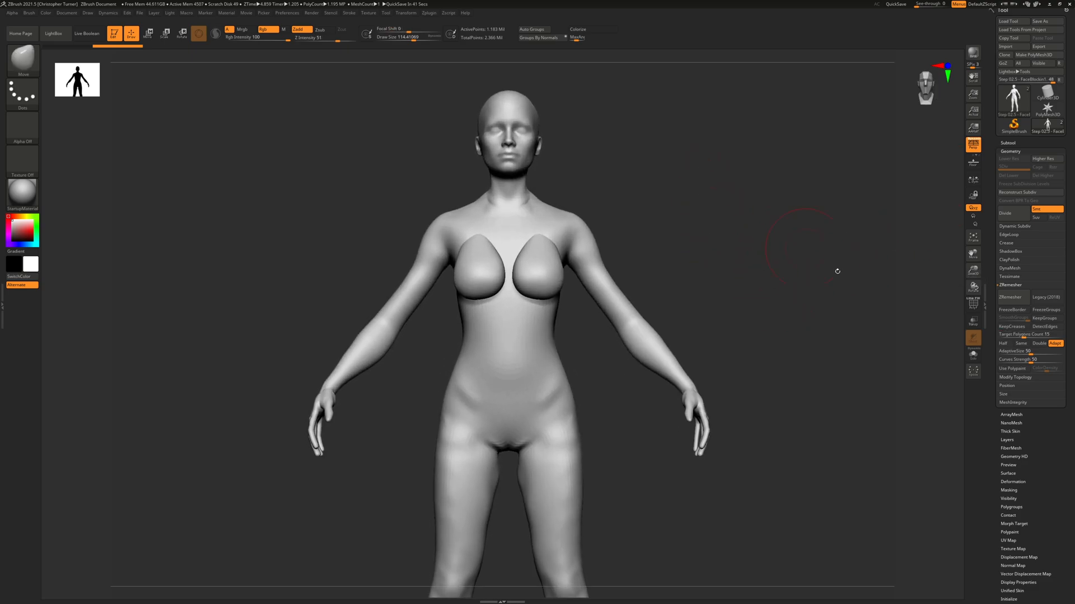
{"action": "left_click", "coordinate": [1057, 318]}
{"action": "left_click_drag", "start_coordinate": [808, 276], "coordinate": [706, 294]}
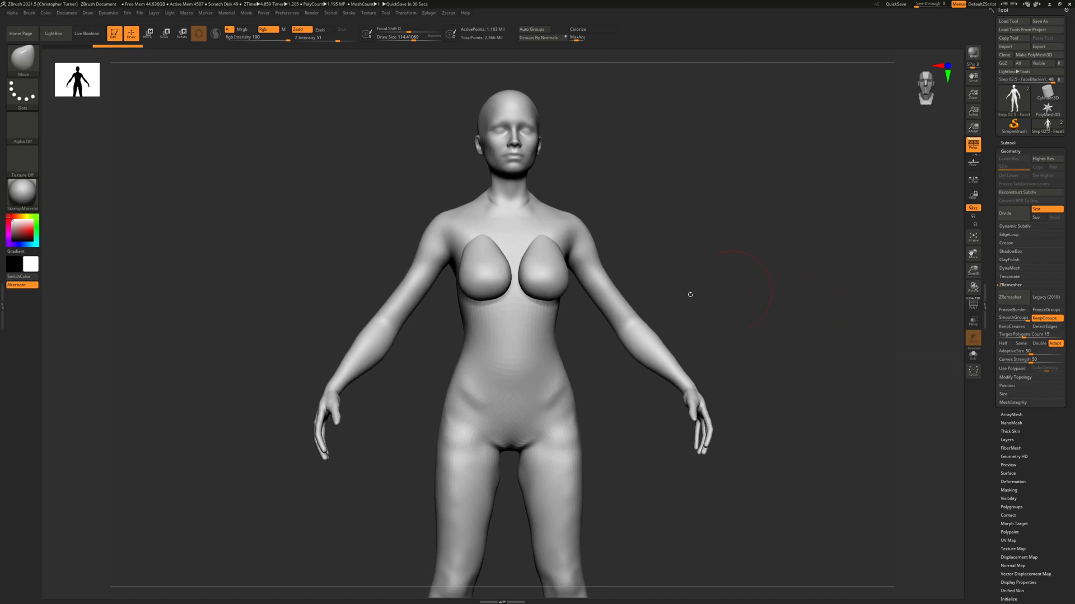
{"action": "left_click_drag", "start_coordinate": [712, 213], "coordinate": [716, 212]}
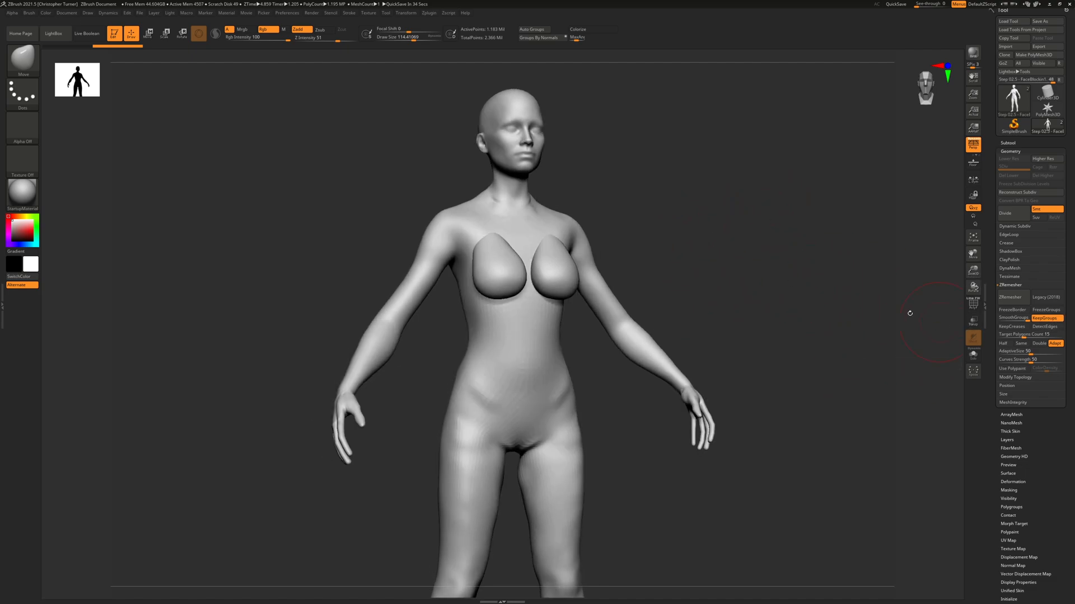
{"action": "left_click", "coordinate": [1009, 297]}
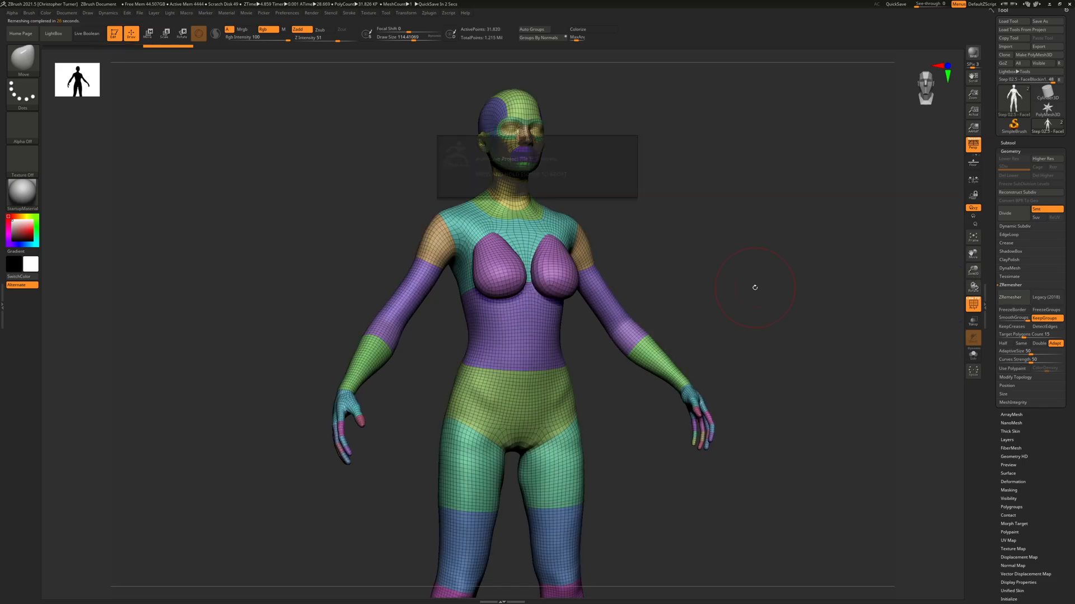
- Examine the remeshed topology and polygroup borders on the hands, hips, chest, neck and face
{"action": "right_click_drag", "start_coordinate": [724, 223], "coordinate": [776, 214]}
{"action": "mouse_move", "coordinate": [772, 537]}
{"action": "right_mouse_down", "text": "alt"}
{"action": "mouse_move", "coordinate": [763, 262]}
{"action": "mouse_move", "coordinate": [754, 254]}
{"action": "mouse_move", "coordinate": [886, 230]}
{"action": "right_mouse_up", "text": "alt"}
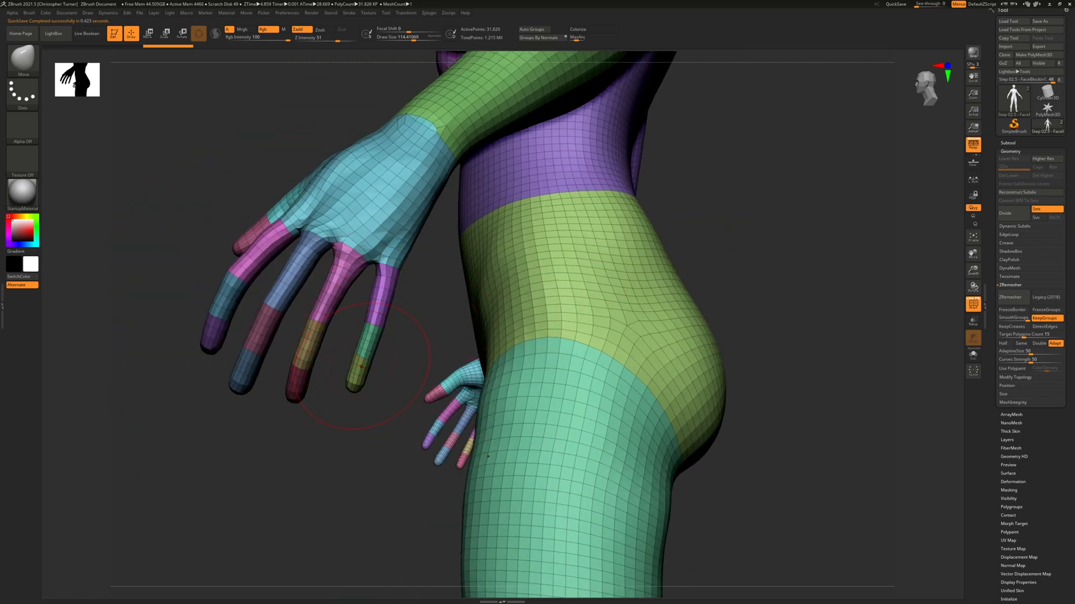
{"action": "left_click_drag", "start_coordinate": [776, 298], "coordinate": [451, 492]}
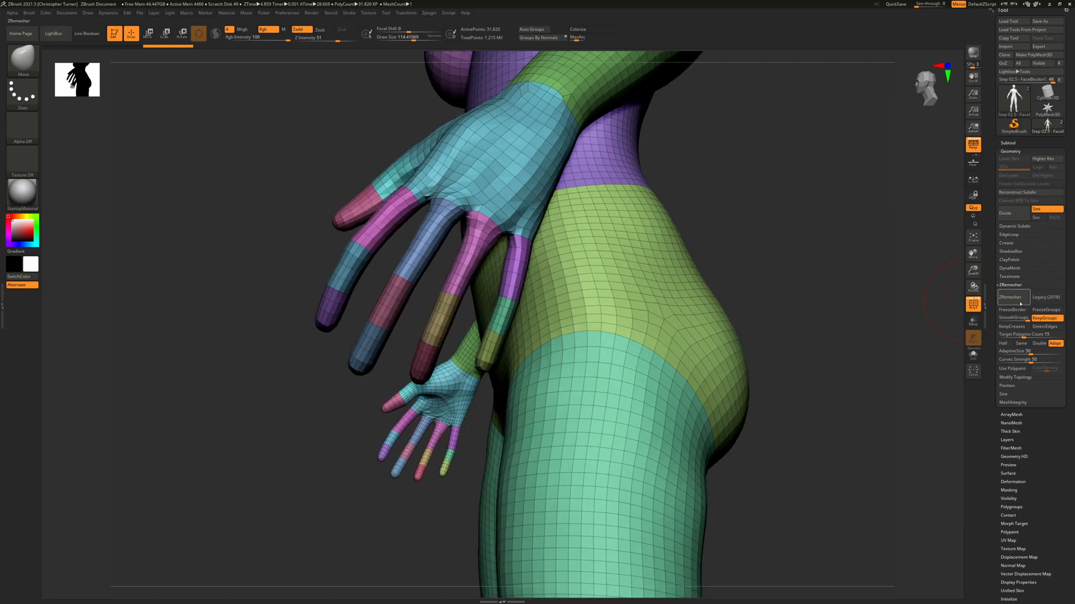
{"action": "left_click_drag", "start_coordinate": [794, 217], "coordinate": [613, 269]}
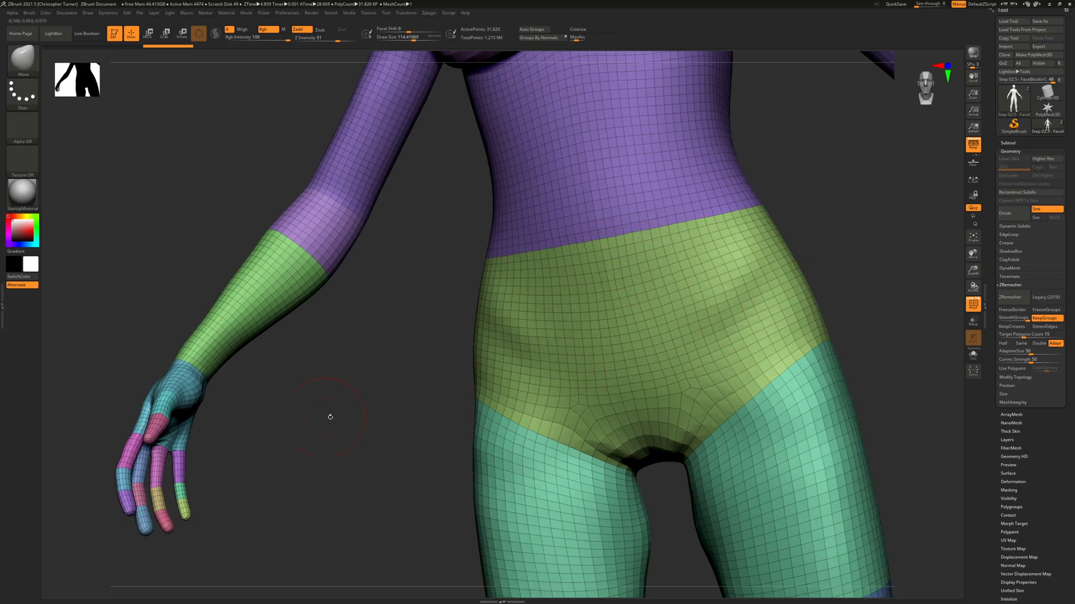
{"action": "left_click_drag", "start_coordinate": [328, 360], "coordinate": [775, 252]}
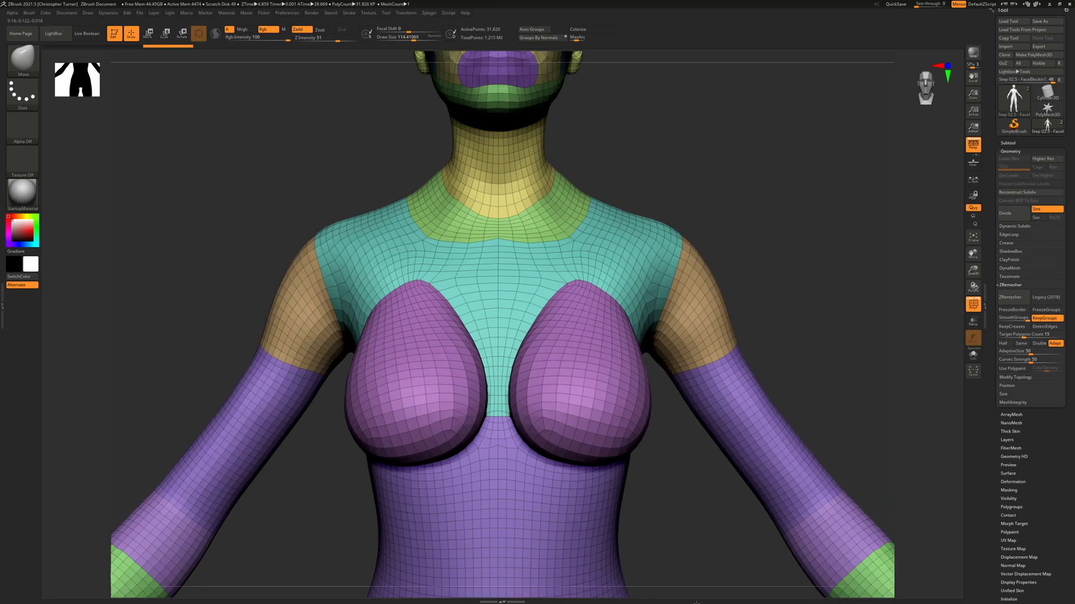
{"action": "left_click_drag", "start_coordinate": [811, 251], "coordinate": [856, 246]}
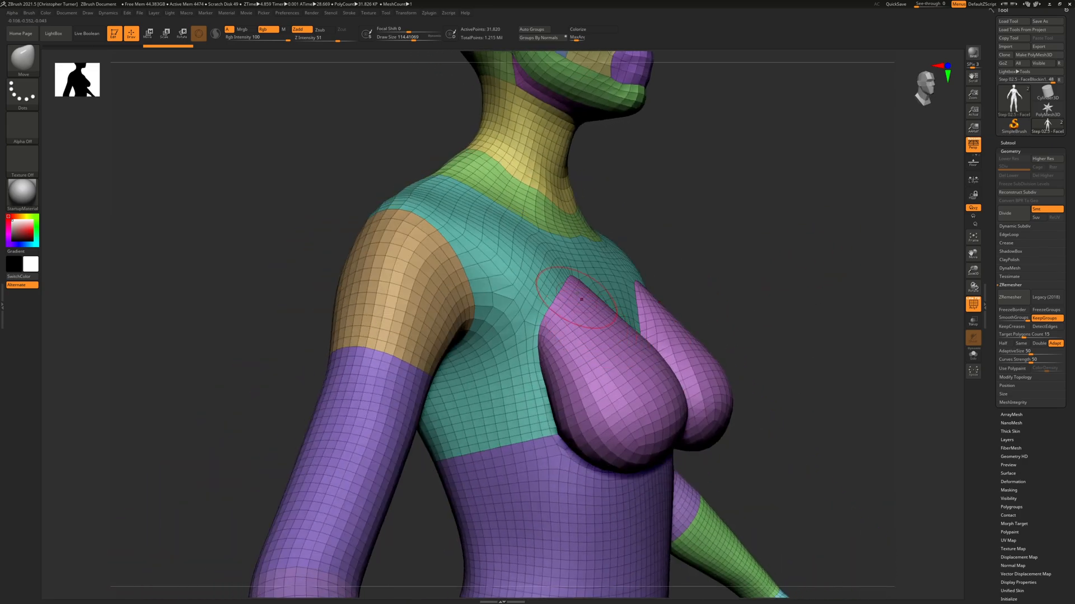
{"action": "left_click_drag", "start_coordinate": [761, 184], "coordinate": [707, 379], "text": "alt"}
{"action": "mouse_move", "coordinate": [660, 237]}
{"action": "left_mouse_down", "text": "alt"}
{"action": "mouse_move", "coordinate": [665, 175]}
{"action": "mouse_move", "coordinate": [750, 337]}
{"action": "mouse_move", "coordinate": [403, 236]}
{"action": "left_mouse_up", "text": "alt"}
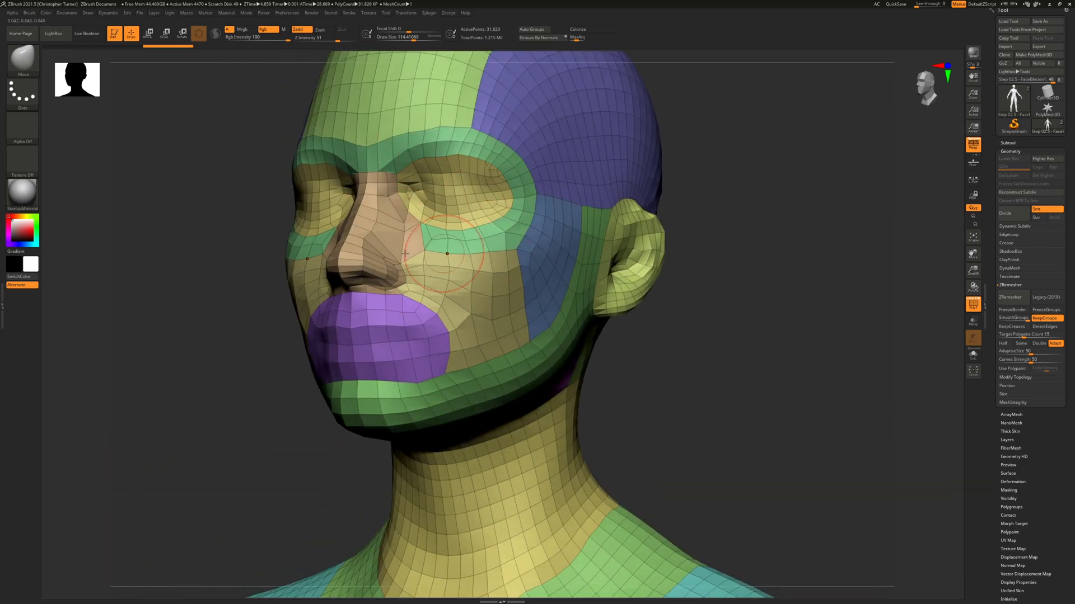
{"action": "left_click_drag", "start_coordinate": [178, 361], "coordinate": [244, 365]}
{"action": "left_click_drag", "start_coordinate": [832, 251], "coordinate": [641, 242]}
{"action": "left_click_drag", "start_coordinate": [321, 306], "coordinate": [167, 309]}
- Run ZRemesher again on the figure with the same settings and check the new topology on the head, hand and torso
{"action": "left_click", "coordinate": [1010, 297]}
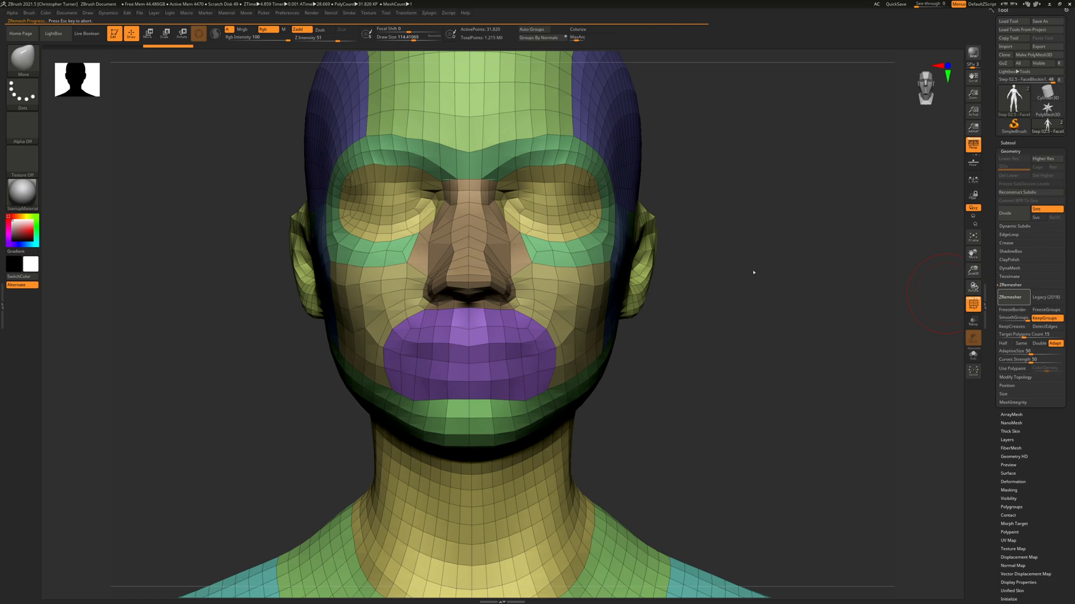
{"action": "left_click_drag", "start_coordinate": [782, 284], "coordinate": [777, 282]}
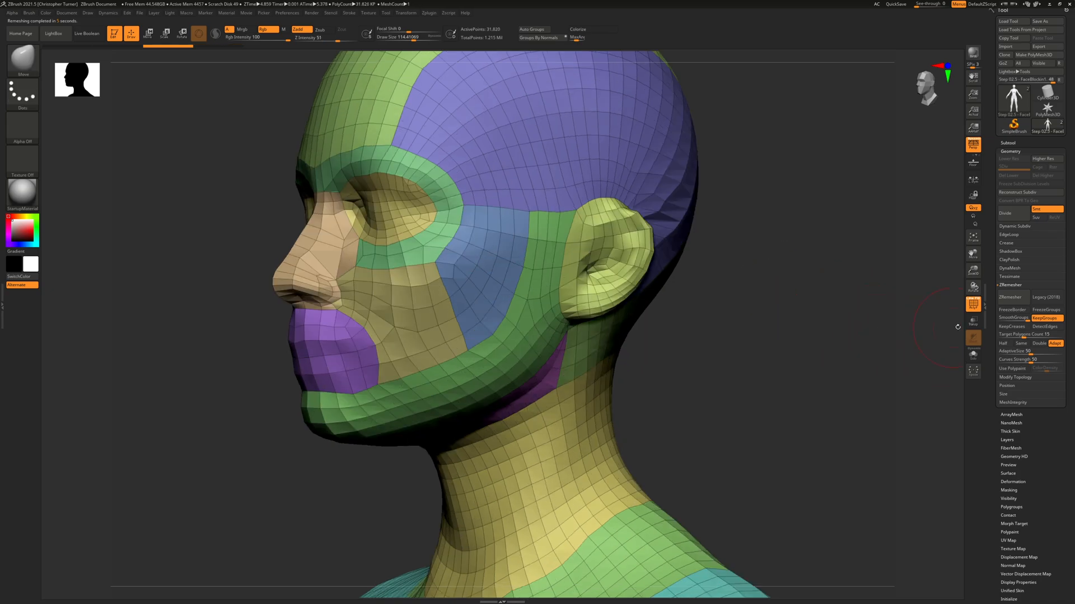
{"action": "left_click_drag", "start_coordinate": [834, 342], "coordinate": [808, 325], "text": "alt"}
{"action": "left_click_drag", "start_coordinate": [808, 493], "coordinate": [845, 168], "text": "alt"}
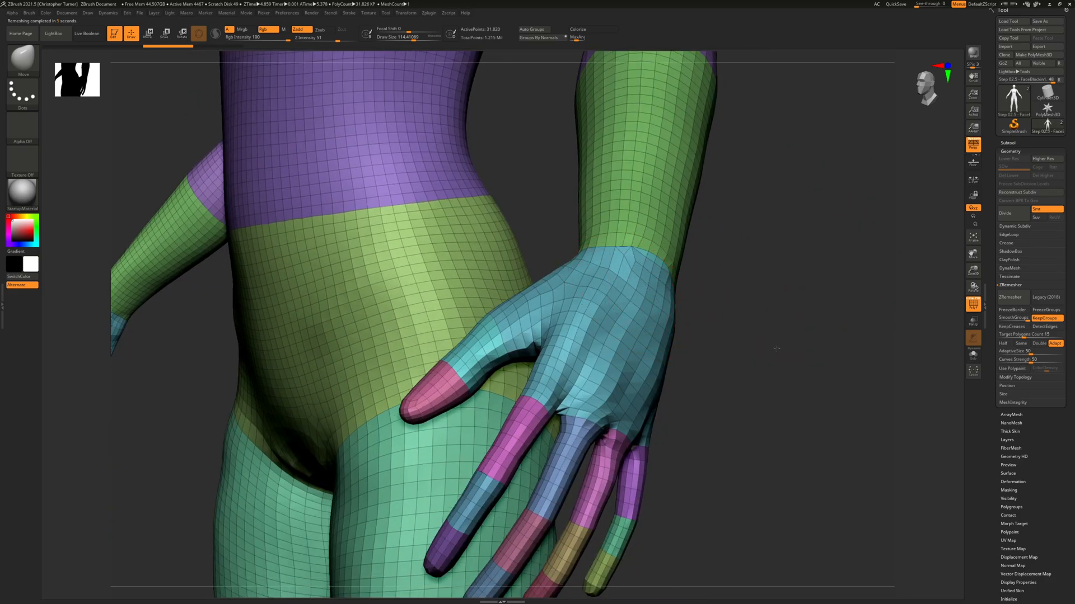
{"action": "left_click_drag", "start_coordinate": [779, 319], "coordinate": [581, 318], "text": "alt"}
{"action": "left_click_drag", "start_coordinate": [765, 355], "coordinate": [713, 403]}
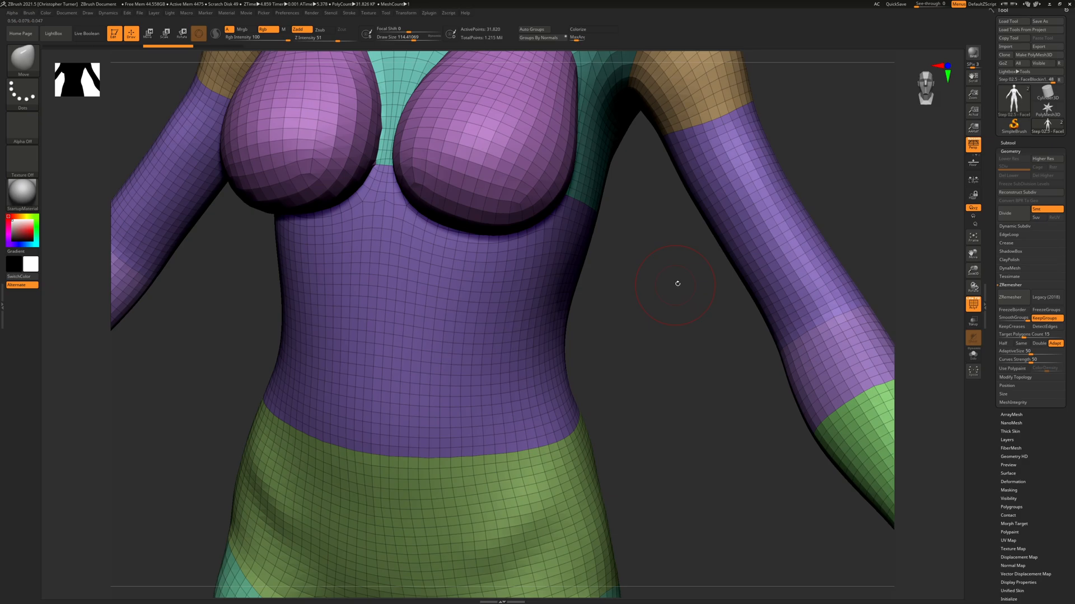
{"action": "left_click_drag", "start_coordinate": [677, 283], "coordinate": [753, 192]}
{"action": "left_click_drag", "start_coordinate": [838, 137], "coordinate": [801, 225]}
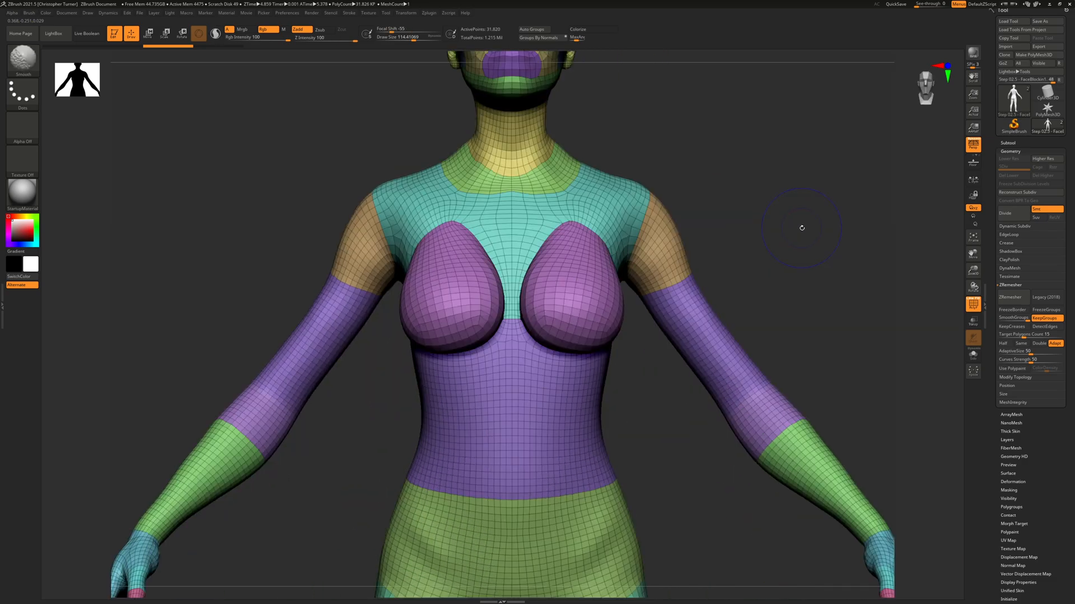
- Turn off the polygroup wireframe display and inspect the remeshed figure's plain surface at the head and torso
{"action": "key", "text": "f"}
{"action": "key", "text": "shift+f"}
{"action": "left_click_drag", "start_coordinate": [750, 185], "coordinate": [526, 157]}
{"action": "left_click_drag", "start_coordinate": [698, 170], "coordinate": [746, 309], "text": "alt"}
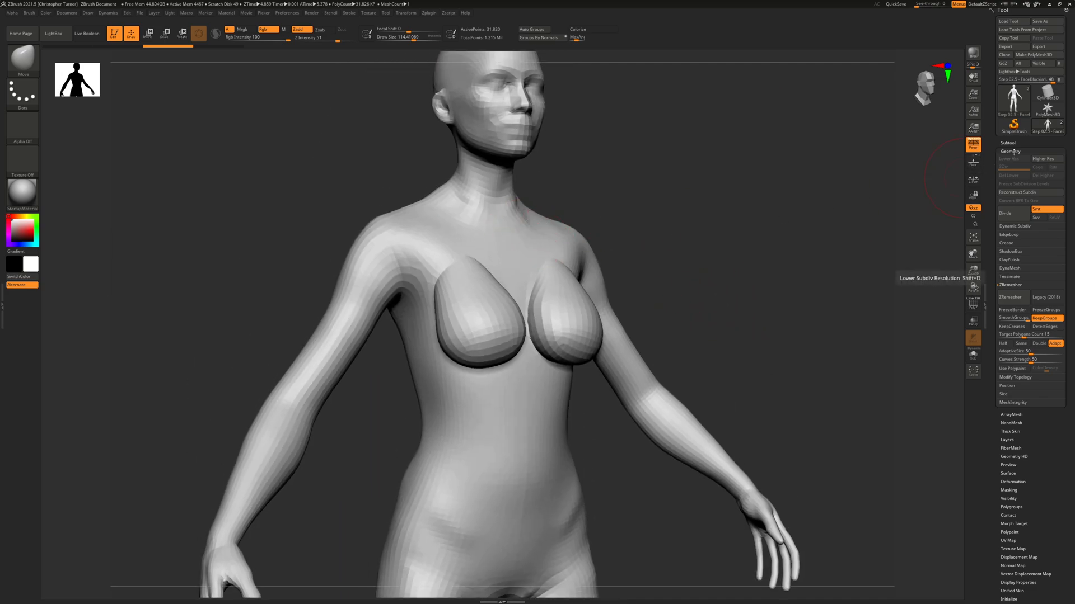
- Show the original high-resolution subtool together with the remeshed copy and turn the polygroup wireframe display back on
{"action": "left_click", "coordinate": [1009, 143]}
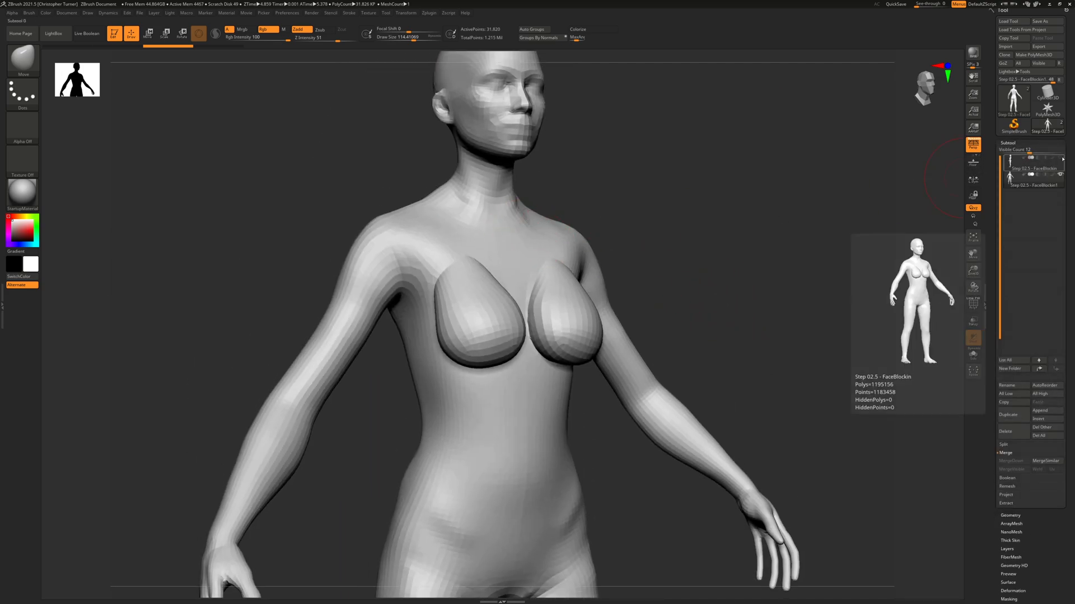
{"action": "left_click", "coordinate": [1059, 158]}
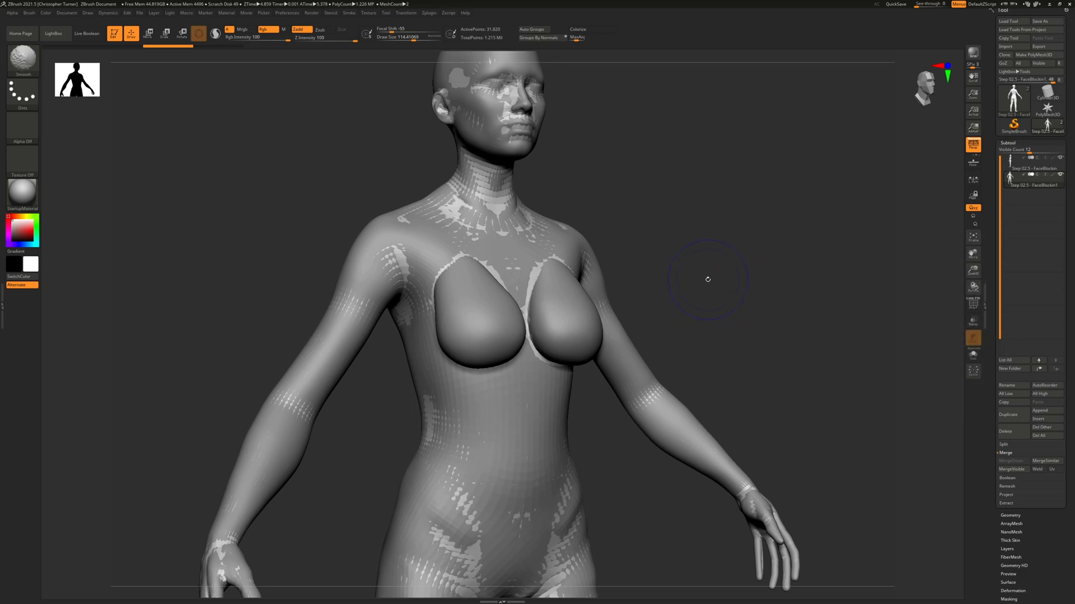
{"action": "key", "text": "shift+f"}
{"action": "left_click_drag", "start_coordinate": [717, 255], "coordinate": [723, 327], "text": "alt"}
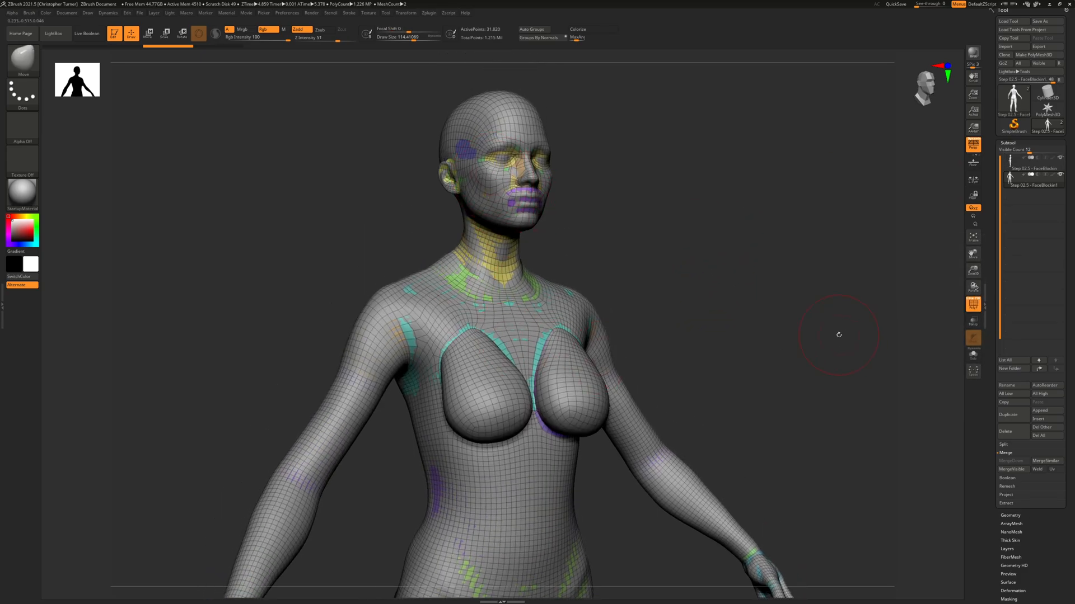
{"action": "left_click", "coordinate": [1008, 143]}
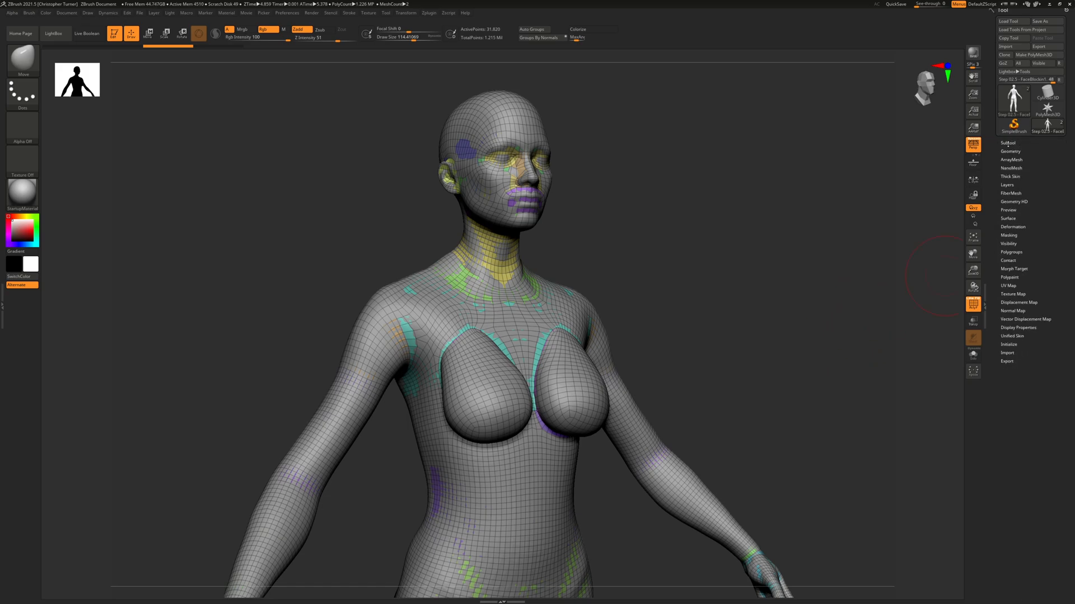
- Subdivide the remeshed figure twice and project all detail from the high-resolution original onto it
{"action": "left_click", "coordinate": [1008, 143]}
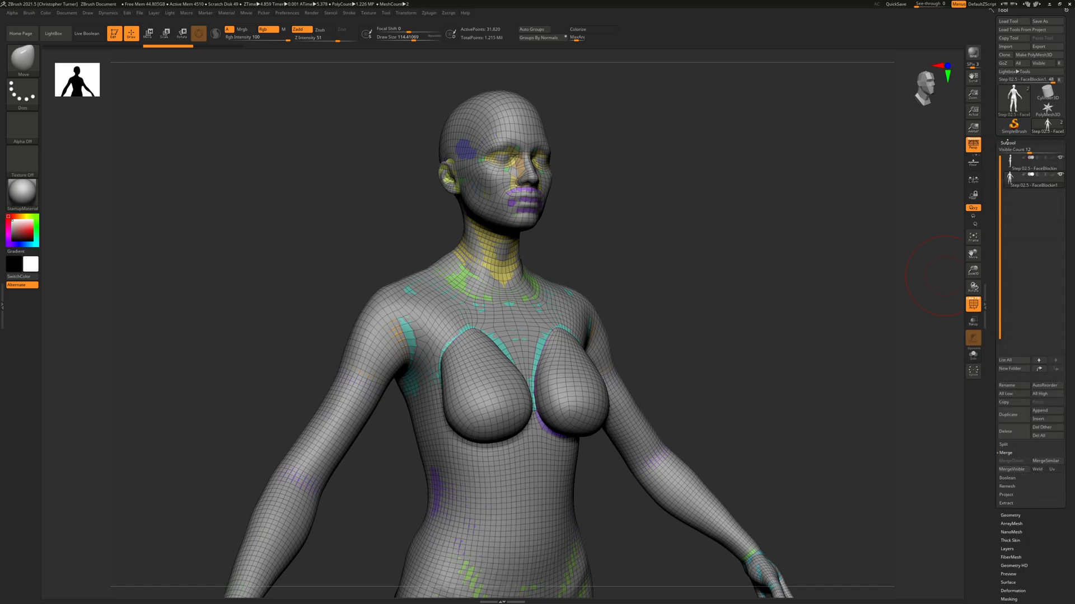
{"action": "left_click", "coordinate": [1005, 452]}
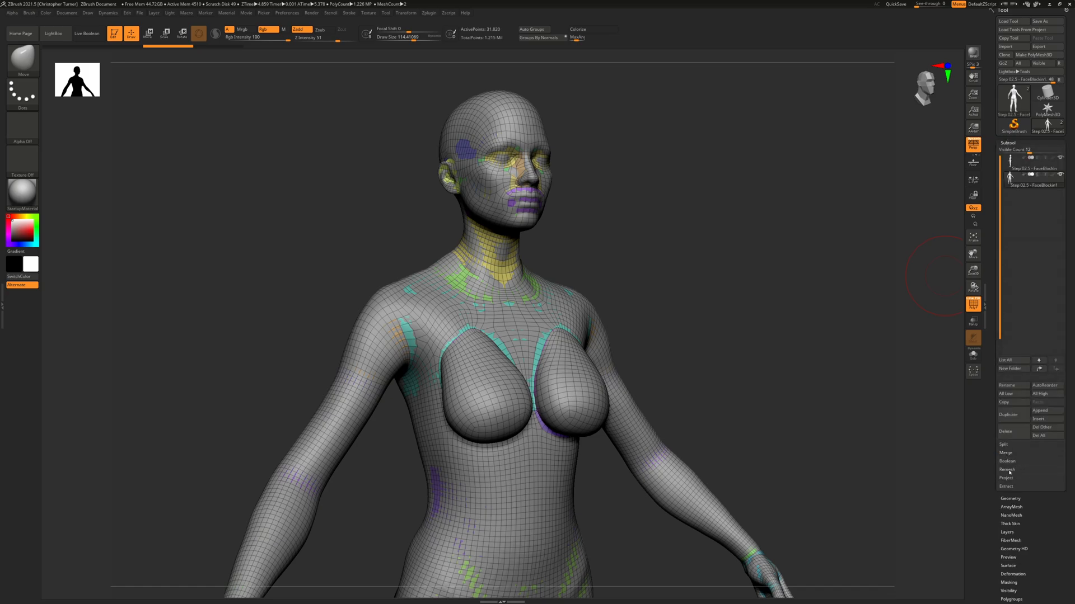
{"action": "left_click", "coordinate": [1006, 478]}
{"action": "left_click", "coordinate": [1006, 479]}
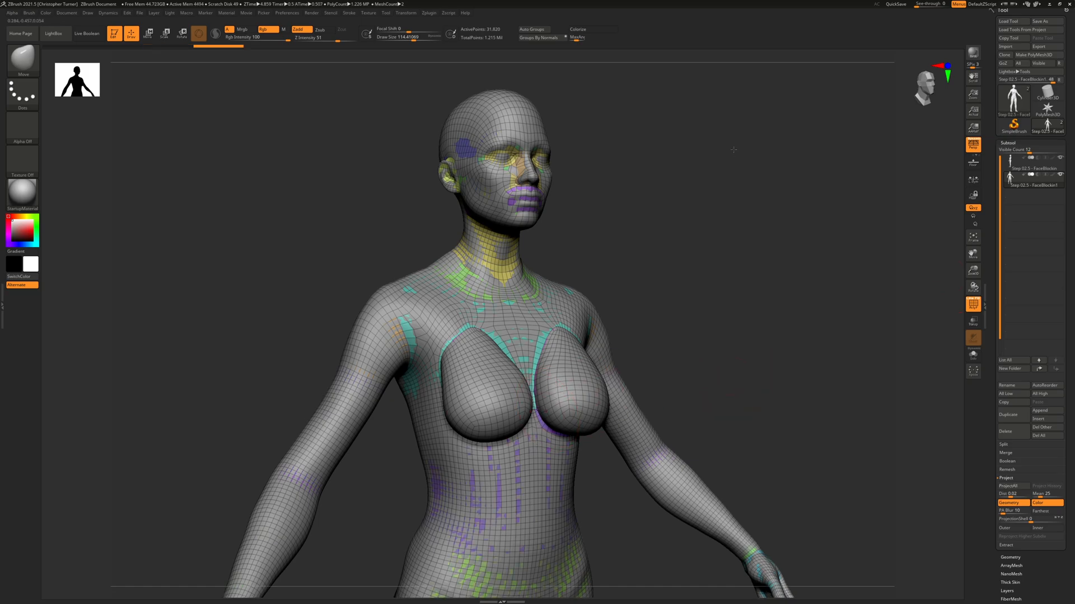
{"action": "left_click_drag", "start_coordinate": [700, 504], "coordinate": [707, 280], "text": "alt"}
{"action": "left_click_drag", "start_coordinate": [787, 271], "coordinate": [720, 276]}
{"action": "right_click_drag", "start_coordinate": [721, 275], "coordinate": [746, 299]}
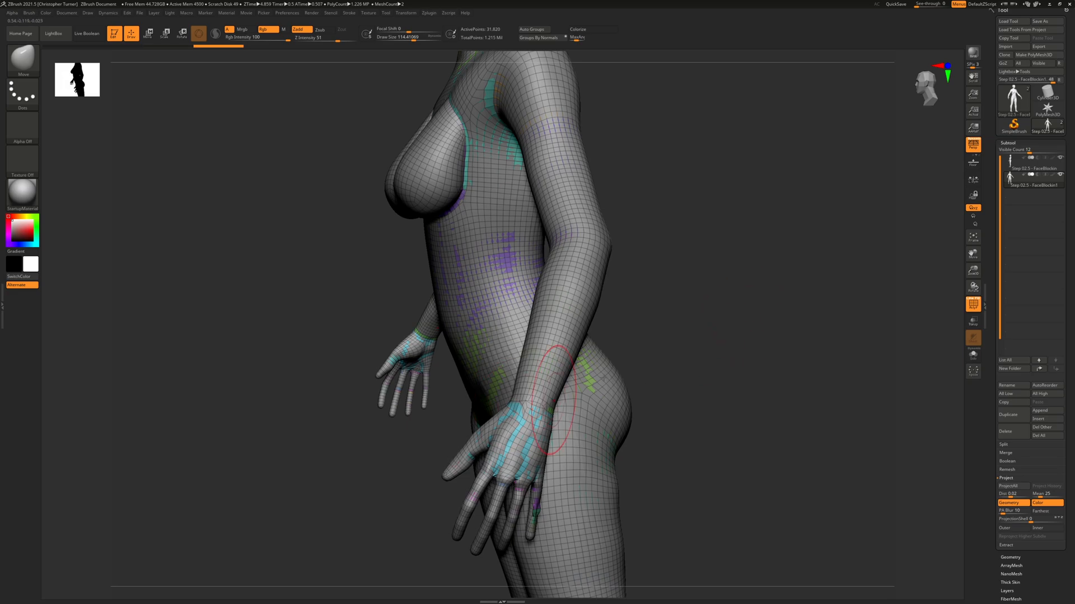
{"action": "left_click_drag", "start_coordinate": [732, 222], "coordinate": [759, 215]}
{"action": "left_click_drag", "start_coordinate": [774, 122], "coordinate": [767, 496], "text": "alt"}
{"action": "left_click_drag", "start_coordinate": [680, 335], "coordinate": [663, 276], "text": "shift"}
{"action": "left_click_drag", "start_coordinate": [591, 283], "coordinate": [614, 285]}
{"action": "key", "text": "ctrl"}
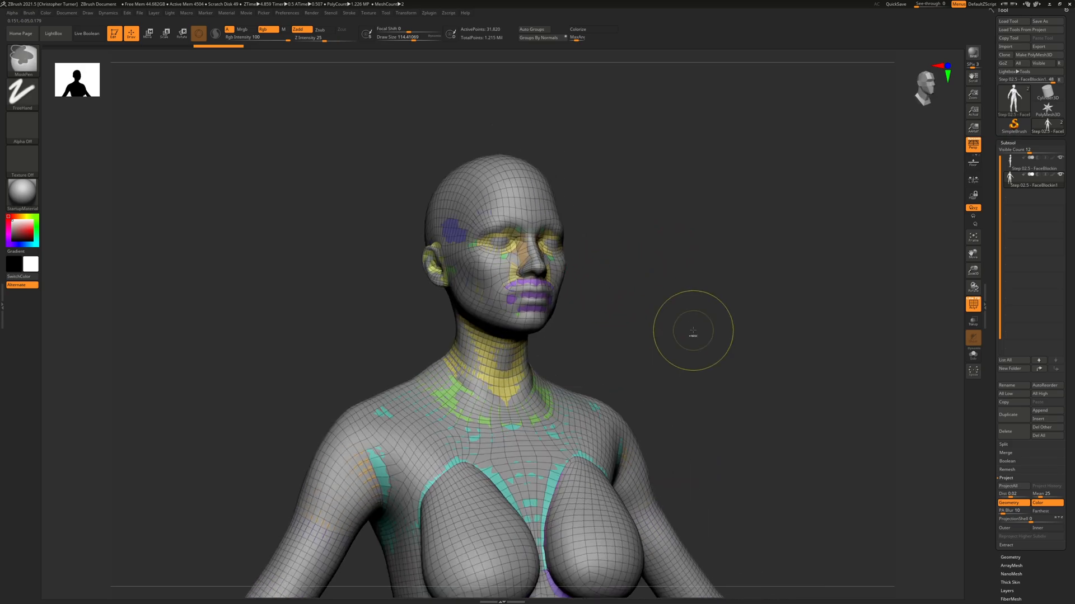
{"action": "left_click", "coordinate": [1007, 486]}
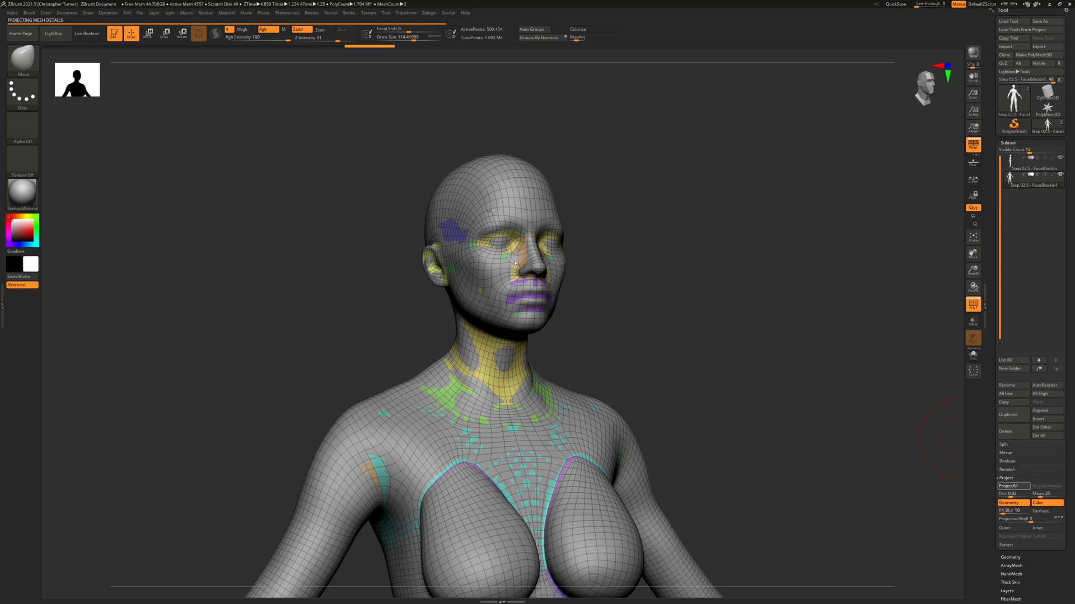
- Select the original high-resolution subtool and delete it, keeping only the remeshed figure
{"action": "left_click_drag", "start_coordinate": [676, 236], "coordinate": [660, 236]}
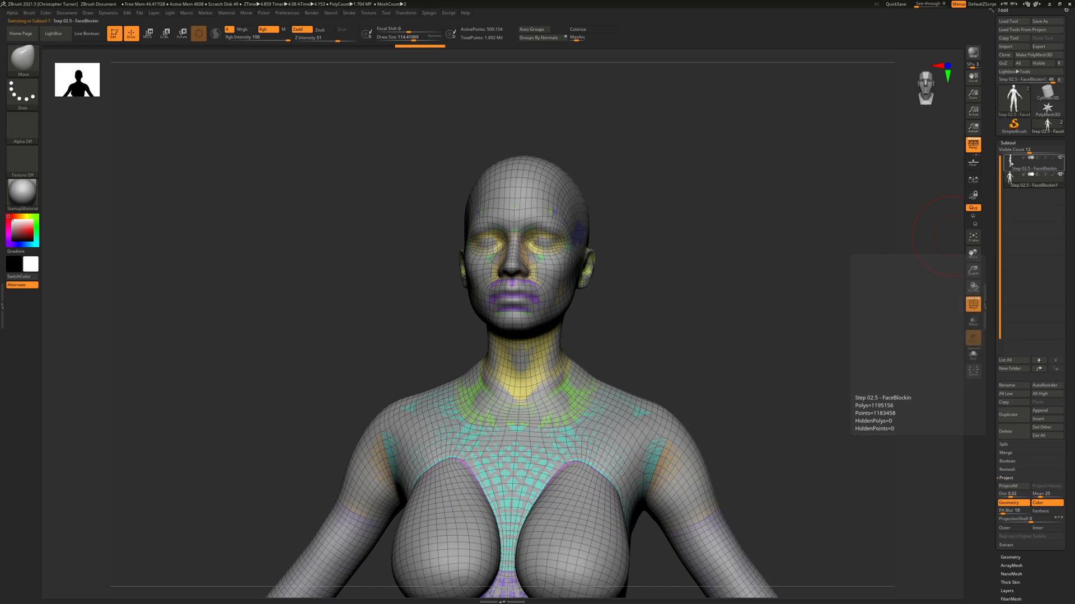
{"action": "left_click", "coordinate": [1010, 431]}
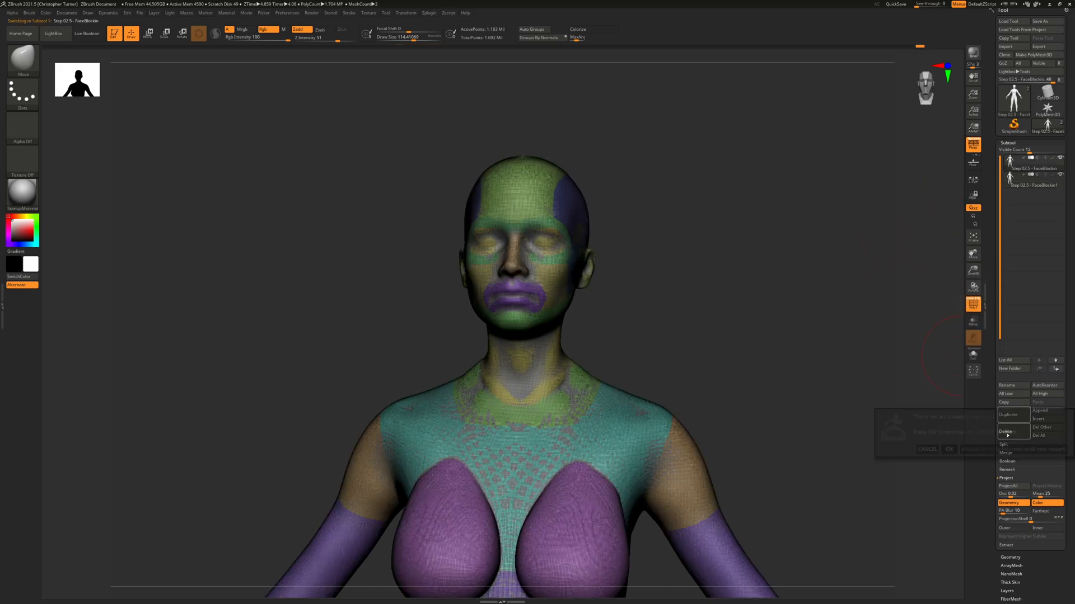
{"action": "left_click", "coordinate": [949, 449]}
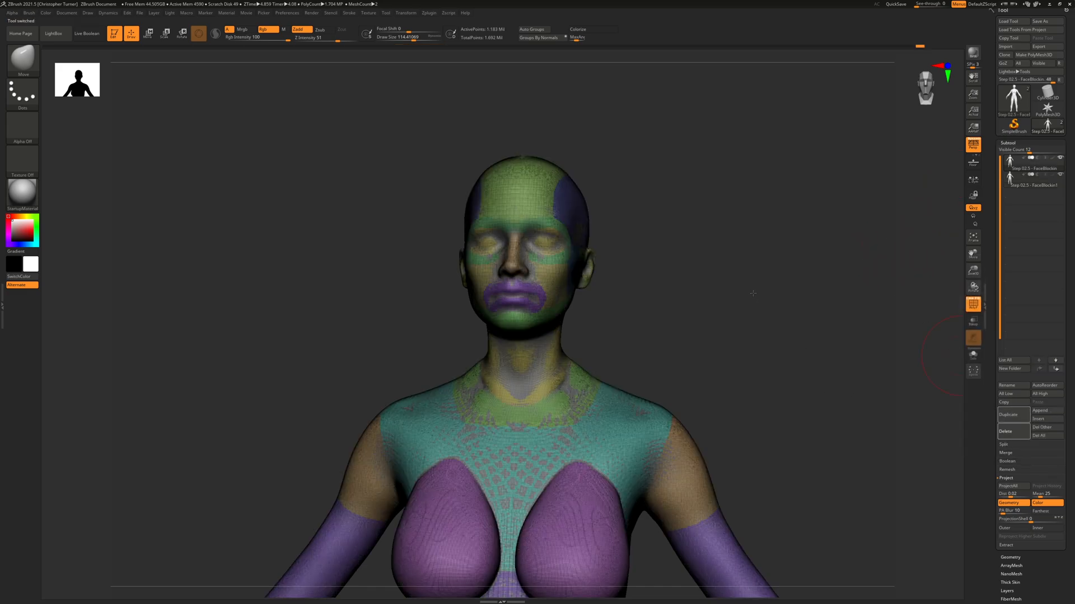
- Inspect the projected figure from head to feet with and without polygroup wireframes, ending on the whole body's plain surface
{"action": "key", "text": "shift+f"}
{"action": "mouse_move", "coordinate": [730, 233]}
{"action": "left_mouse_down", "text": "shift"}
{"action": "mouse_move", "coordinate": [772, 290]}
{"action": "mouse_move", "coordinate": [743, 324]}
{"action": "mouse_move", "coordinate": [733, 319]}
{"action": "mouse_move", "coordinate": [732, 302]}
{"action": "mouse_move", "coordinate": [817, 304]}
{"action": "mouse_move", "coordinate": [820, 338]}
{"action": "left_mouse_up", "text": "shift"}
{"action": "key", "text": "f"}
{"action": "key", "text": "f"}
{"action": "key", "text": "shift+f"}
{"action": "left_click_drag", "start_coordinate": [830, 393], "coordinate": [739, 196]}
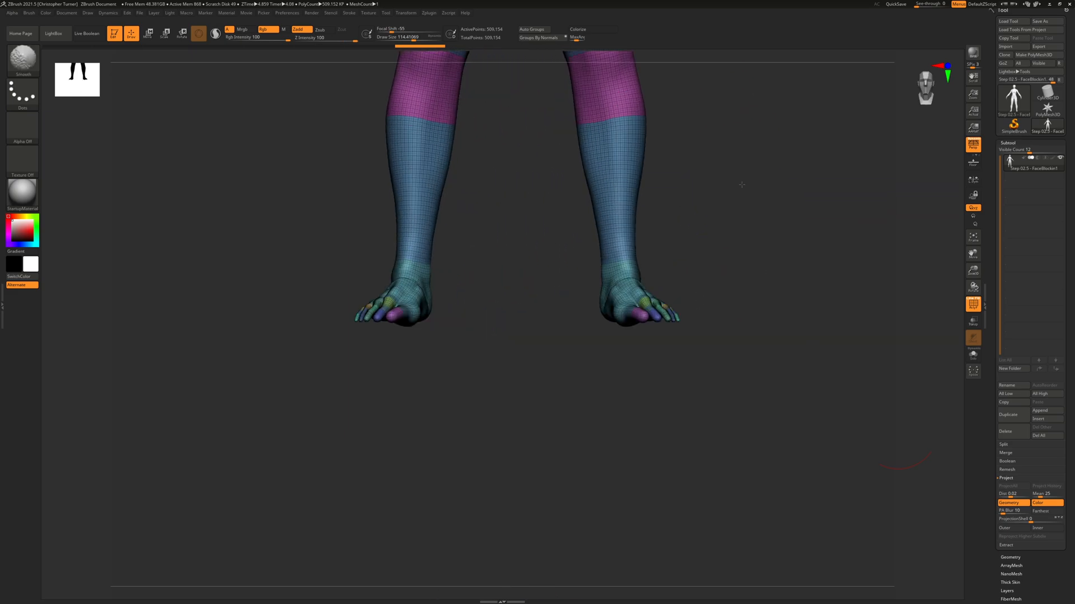
{"action": "key", "text": "f"}
{"action": "key", "text": "shift+f"}
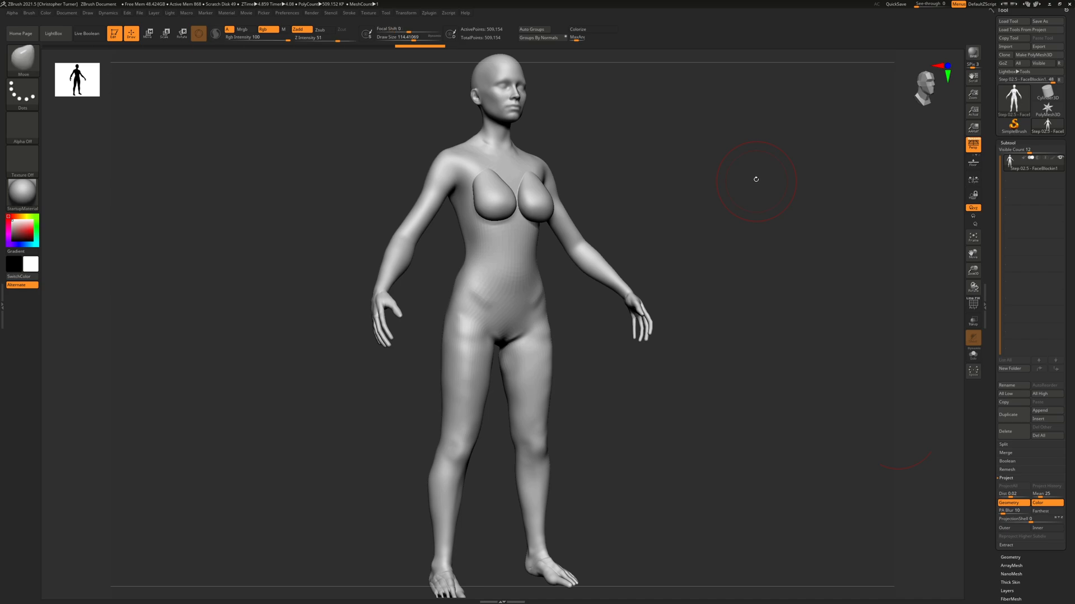